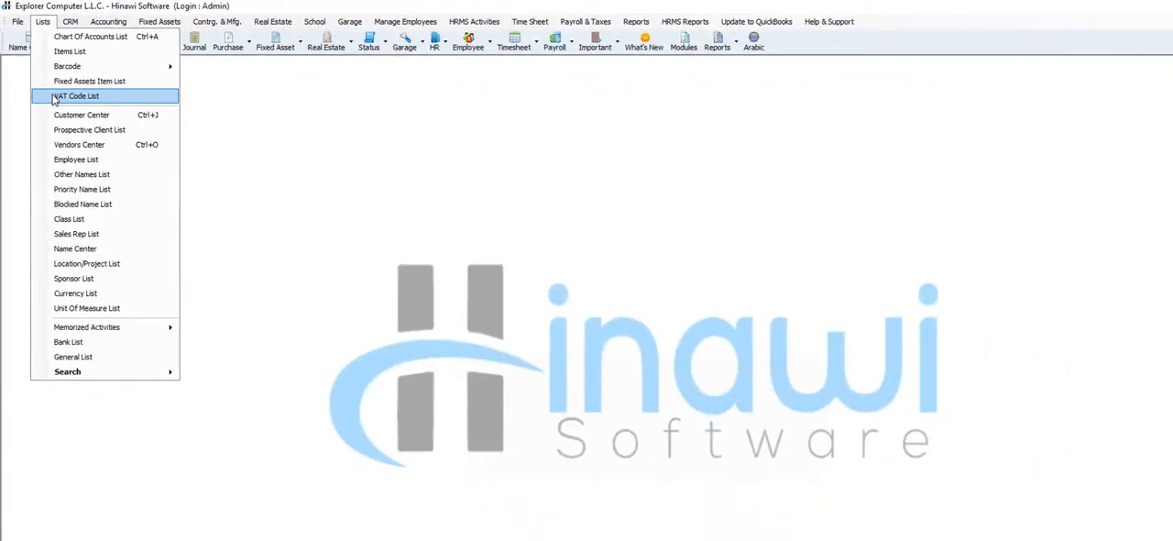
Open the VAT code list and go through the OA, EX, ZR, RC and IG codes
{"action": "left_click", "coordinate": [74, 96]}
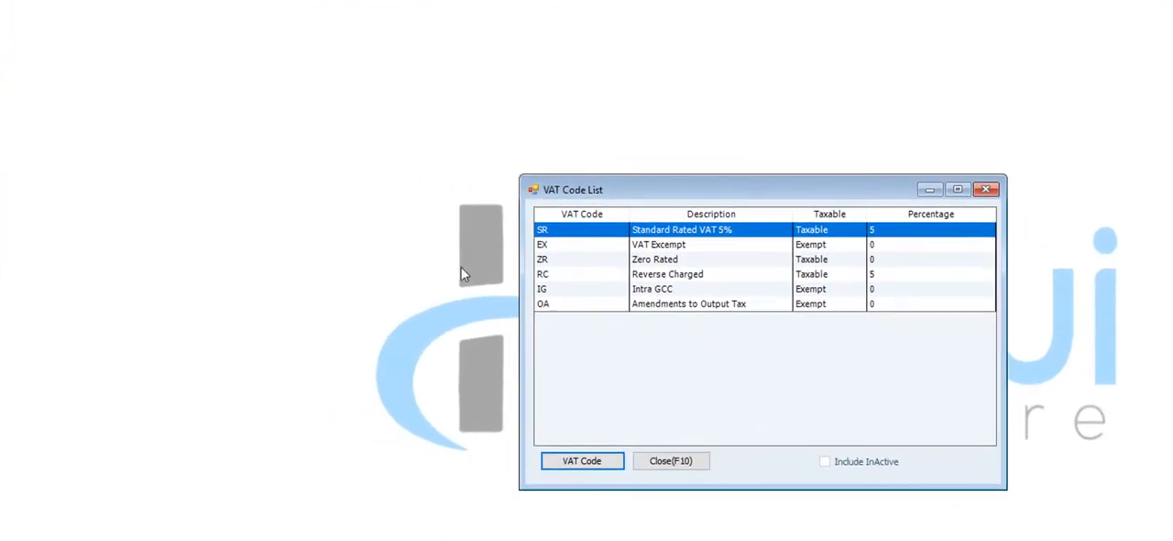
{"action": "left_click", "coordinate": [572, 310]}
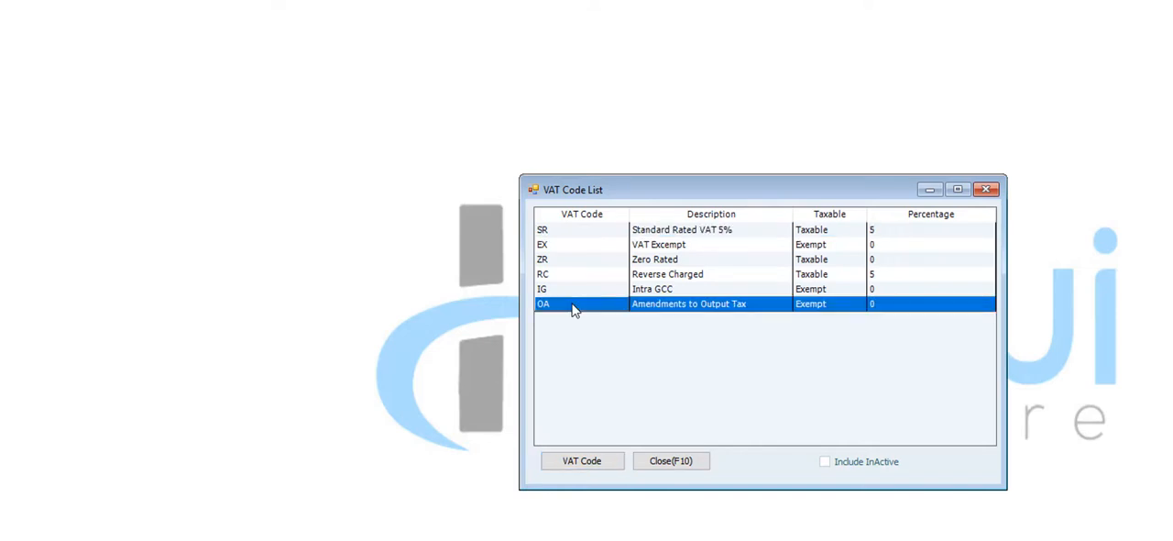
{"action": "left_click", "coordinate": [571, 248]}
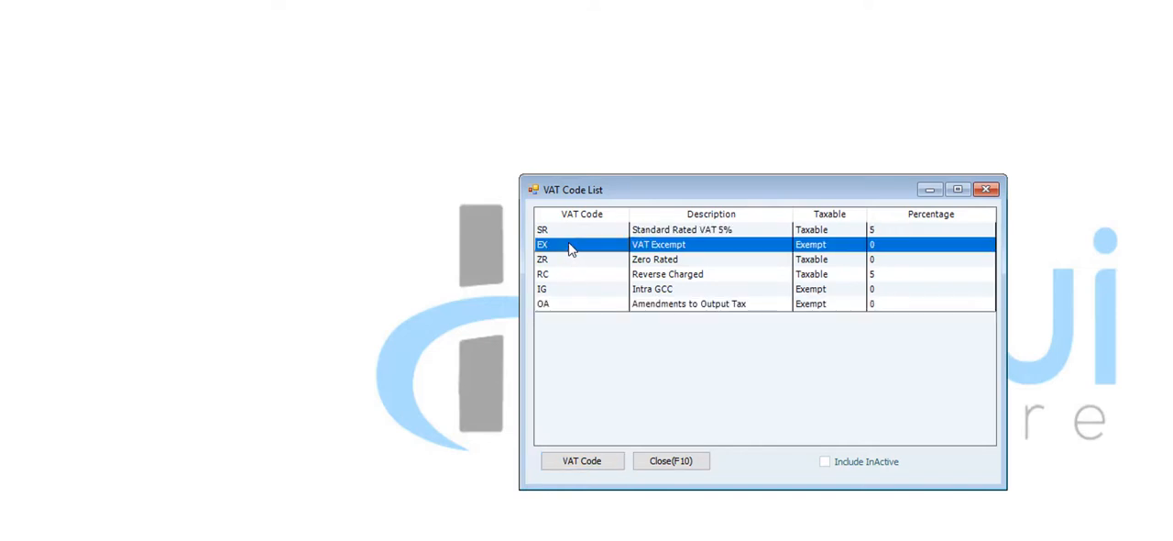
{"action": "left_click", "coordinate": [556, 263]}
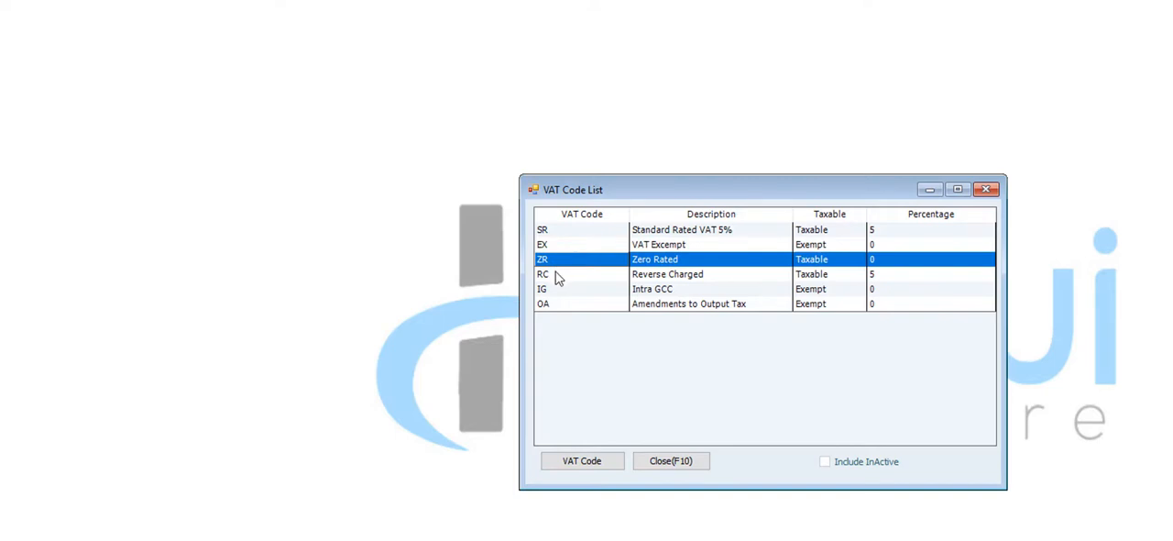
{"action": "left_click", "coordinate": [556, 277]}
{"action": "left_click", "coordinate": [546, 291]}
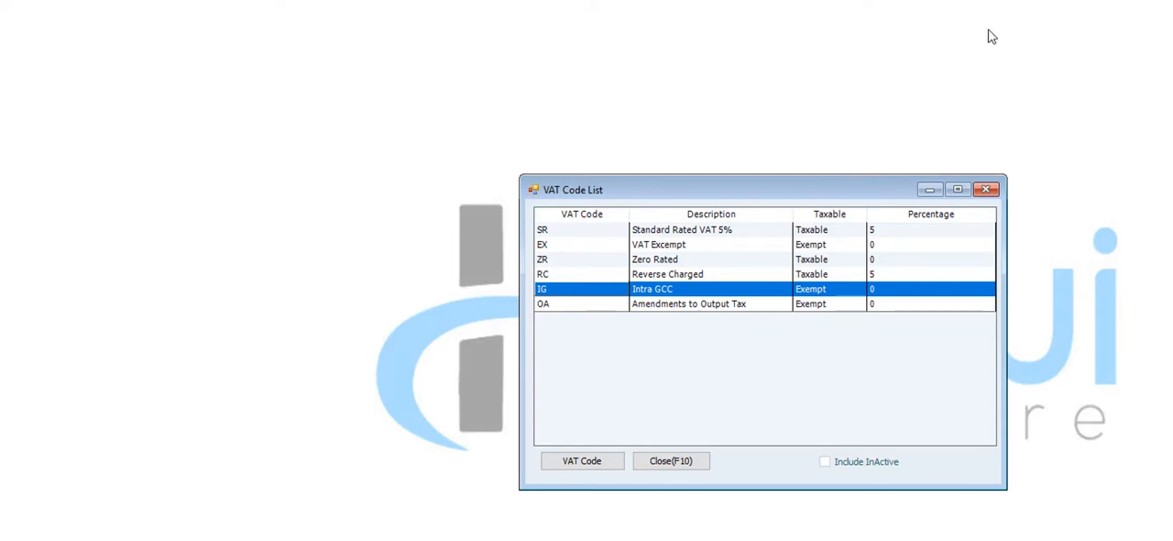
Open the module registration window and check the registration status of the VAT module
{"action": "left_click", "coordinate": [964, 1]}
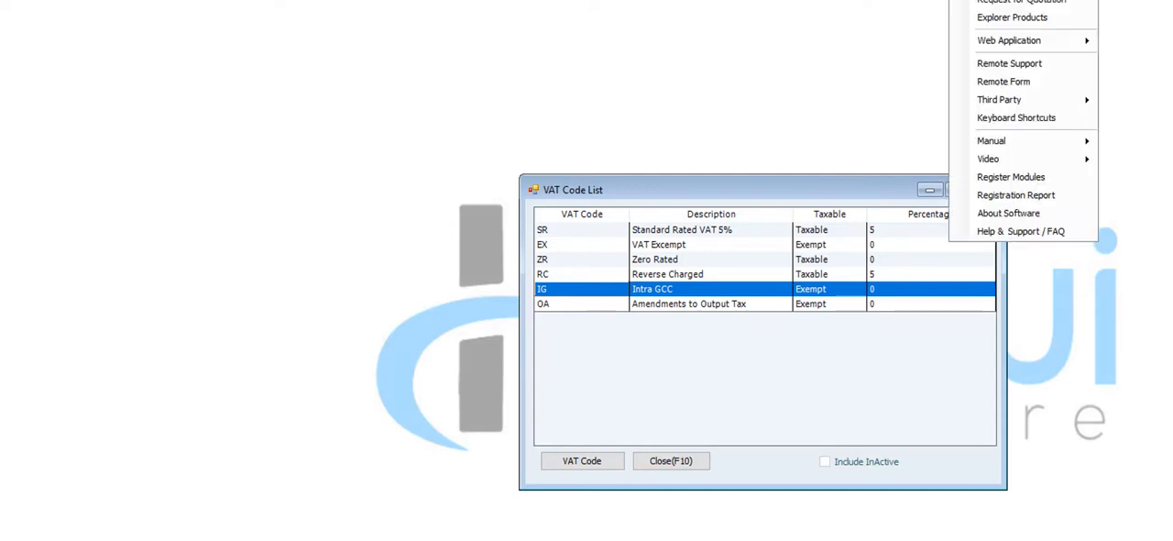
{"action": "left_click", "coordinate": [1003, 179]}
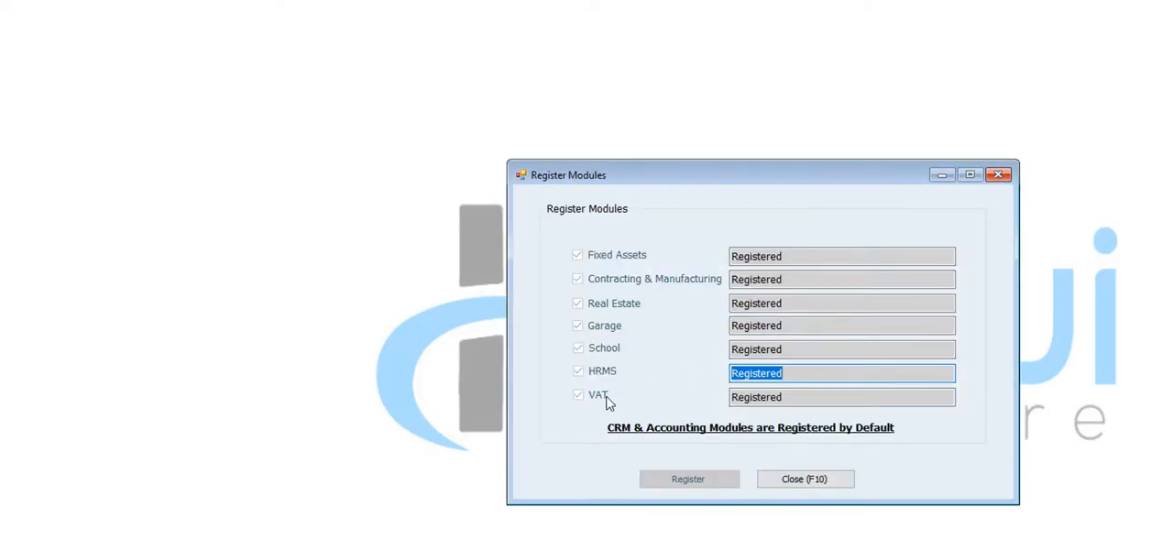
{"action": "left_click", "coordinate": [825, 400]}
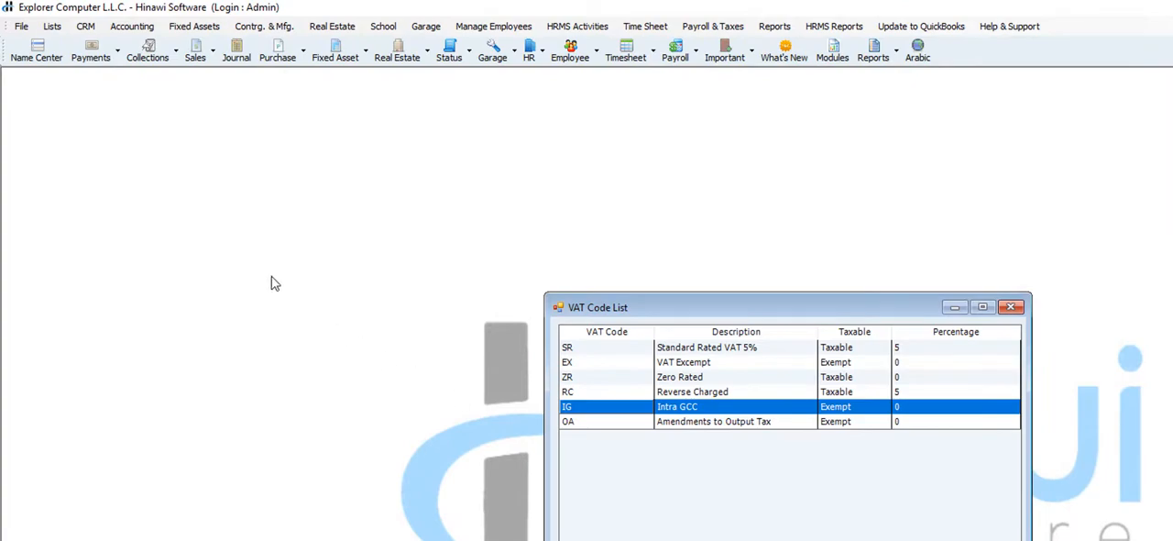
Open the company information setup and review it
{"action": "left_click", "coordinate": [21, 26]}
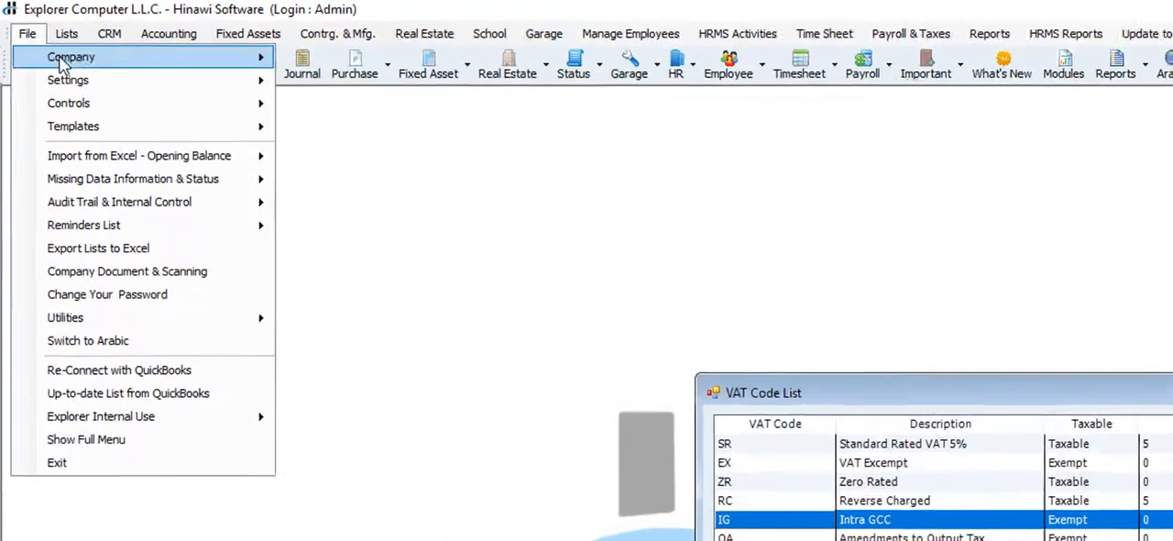
{"action": "mouse_move", "coordinate": [147, 64]}
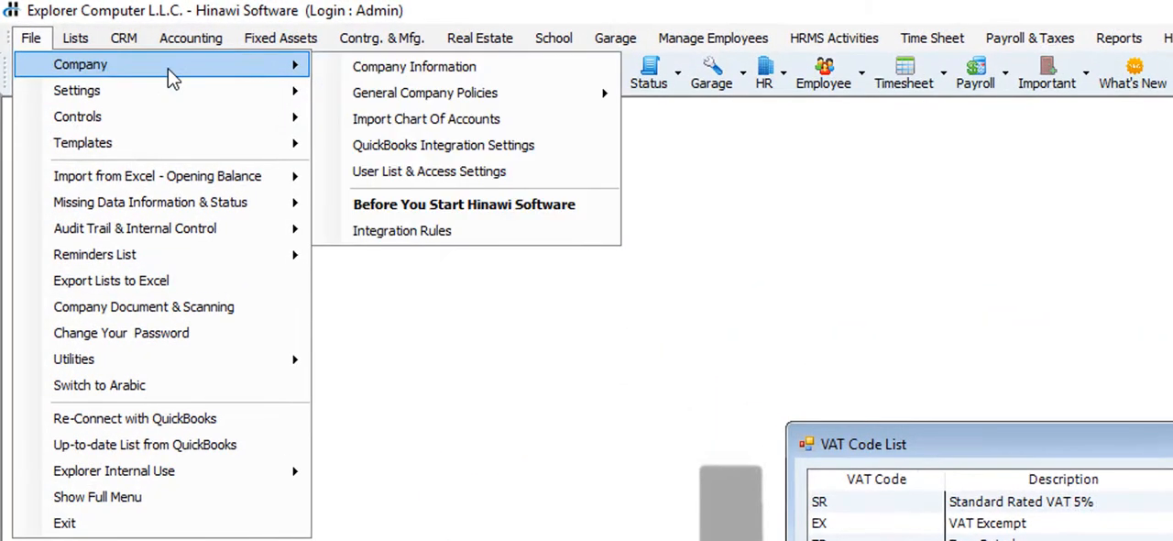
{"action": "left_click", "coordinate": [392, 72]}
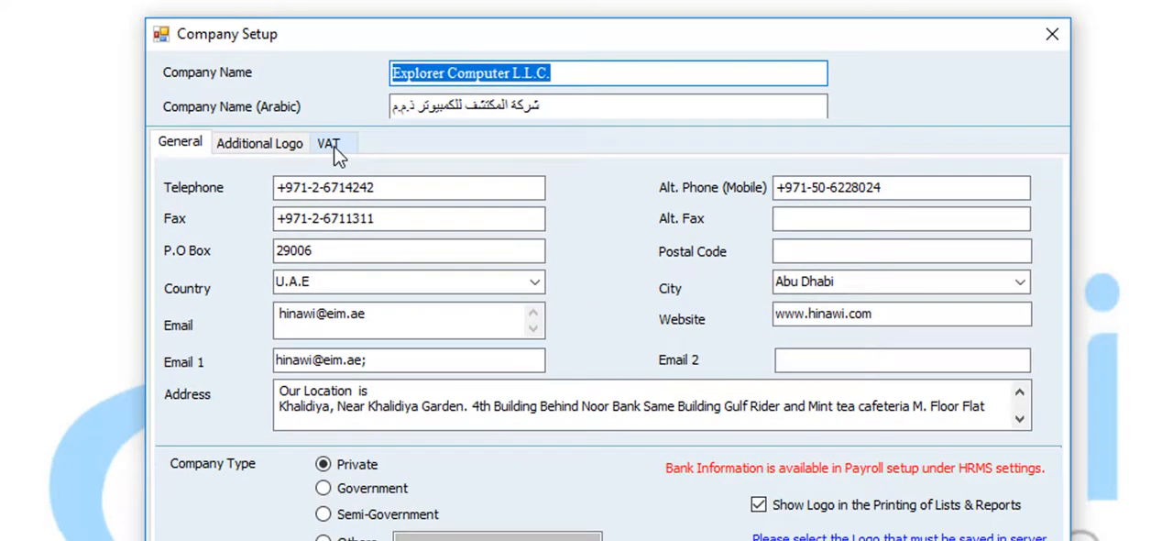
{"action": "left_click", "coordinate": [862, 370]}
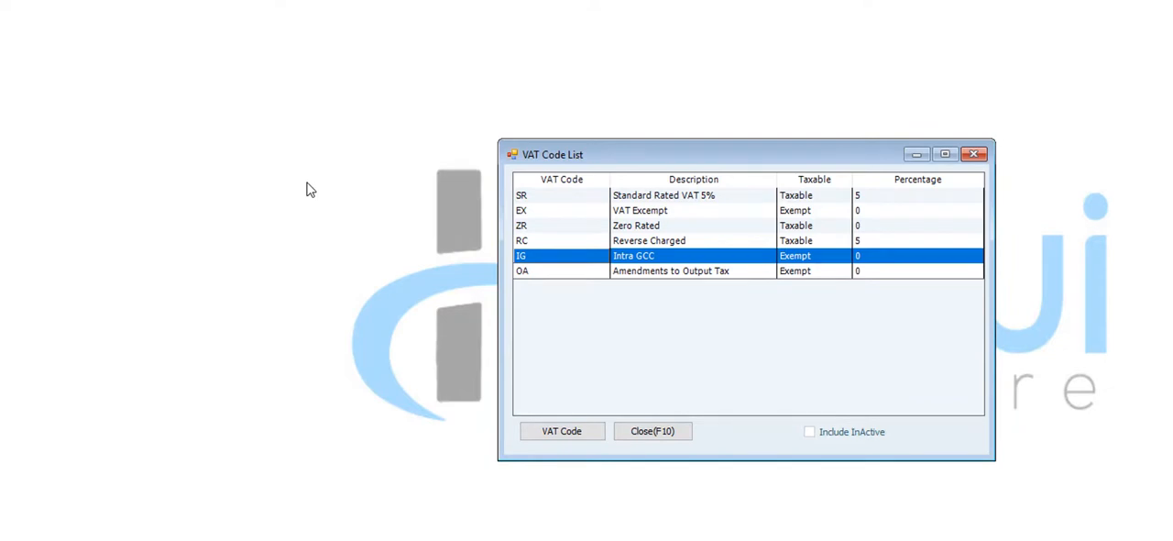
View the SR VAT code's details and locate the VAT Liability accounts in the chart of accounts
{"action": "double_click", "coordinate": [634, 197]}
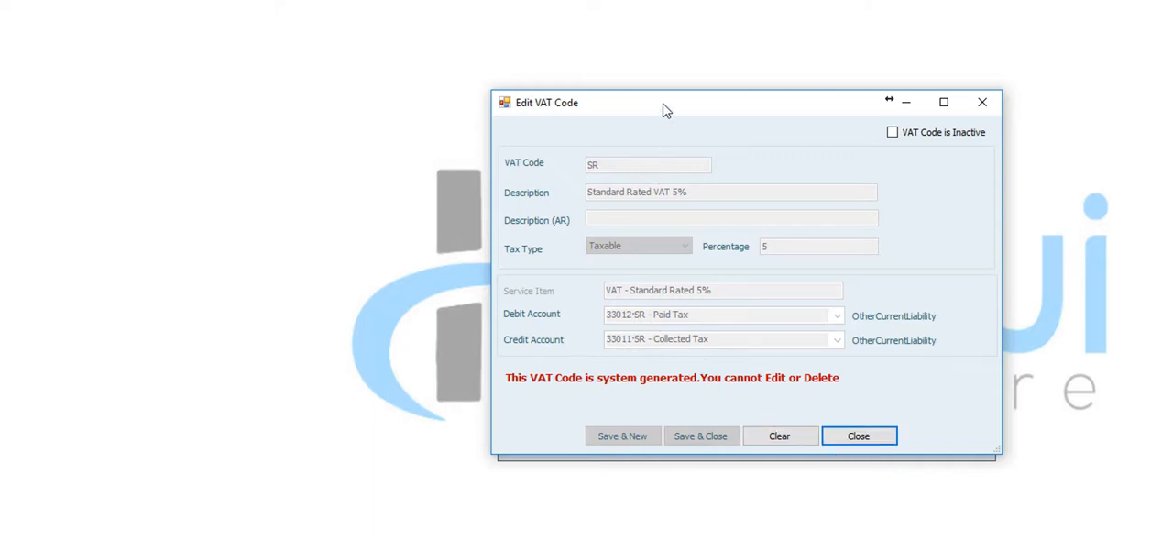
{"action": "left_click_drag", "start_coordinate": [663, 108], "coordinate": [799, 58]}
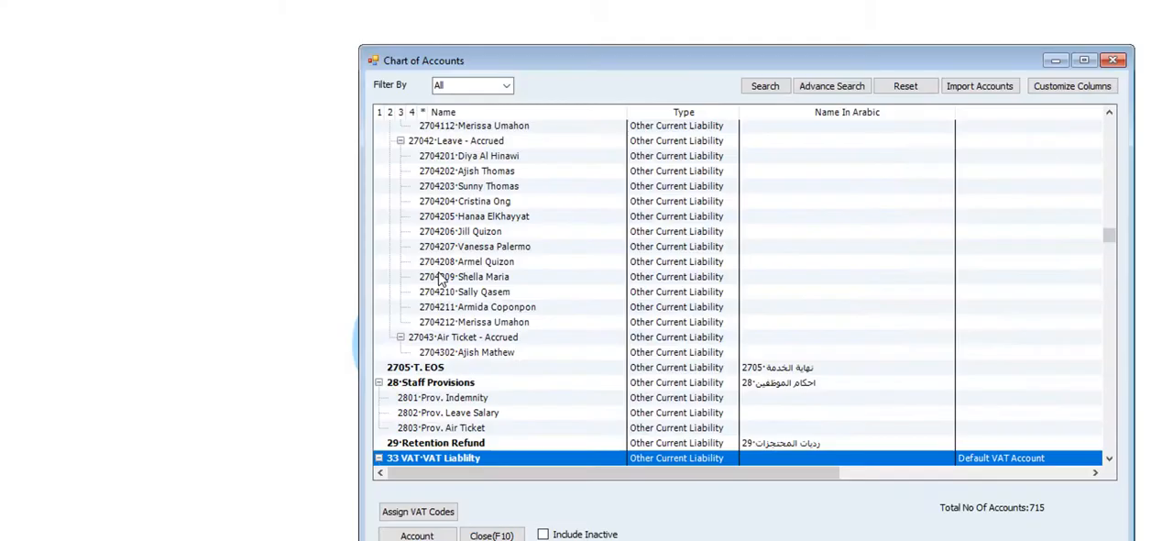
{"action": "scroll", "coordinate": [440, 278], "scroll_direction": "down", "scroll_amount": 6}
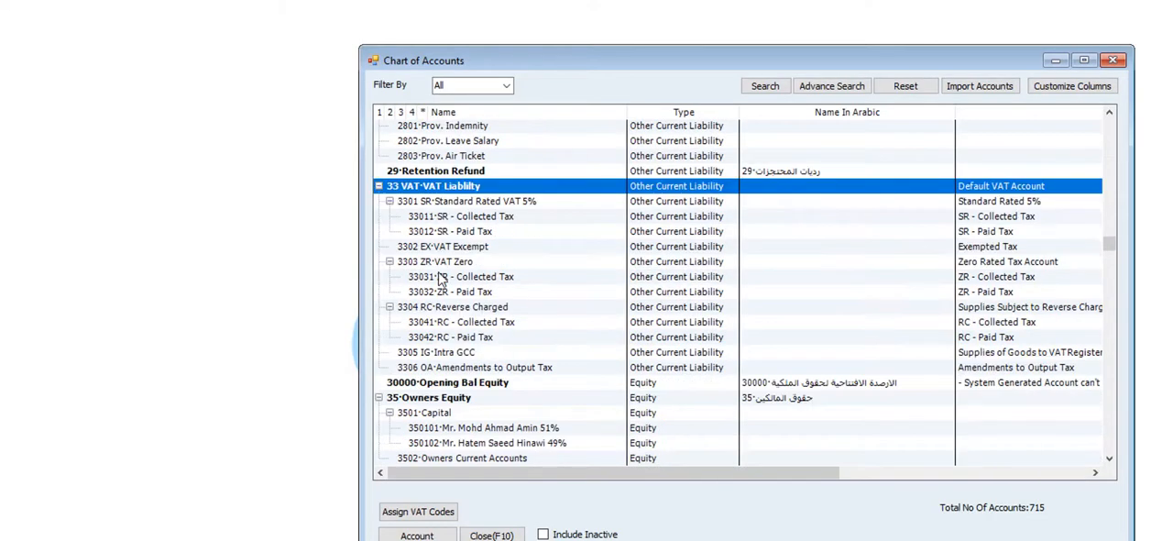
{"action": "left_click_drag", "start_coordinate": [633, 62], "coordinate": [351, 31]}
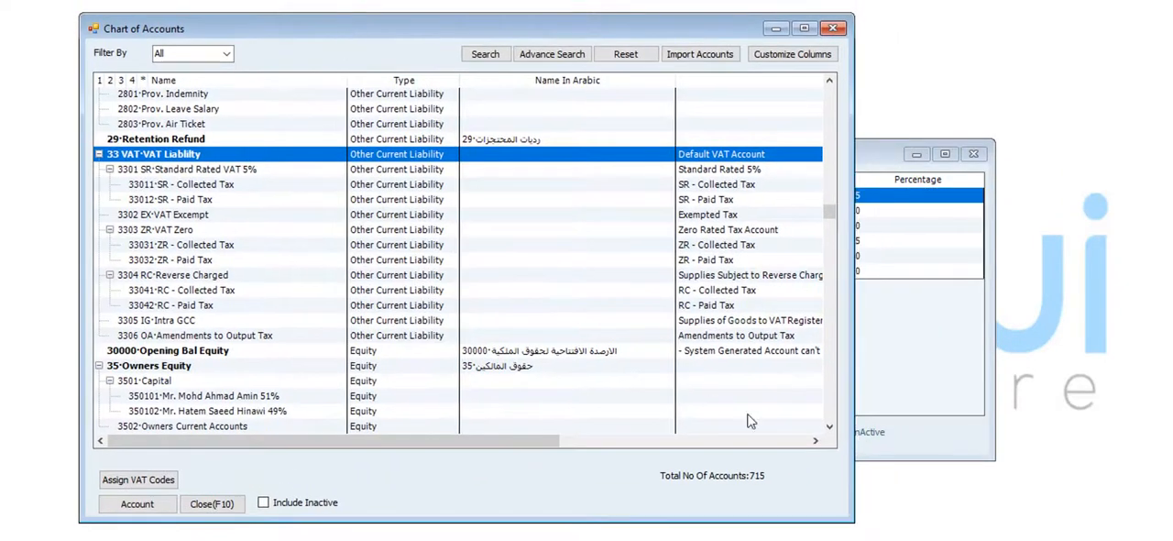
Bring the VAT code list beside the chart of accounts and compare the SR code's debit and credit accounts with it
{"action": "left_click", "coordinate": [954, 453]}
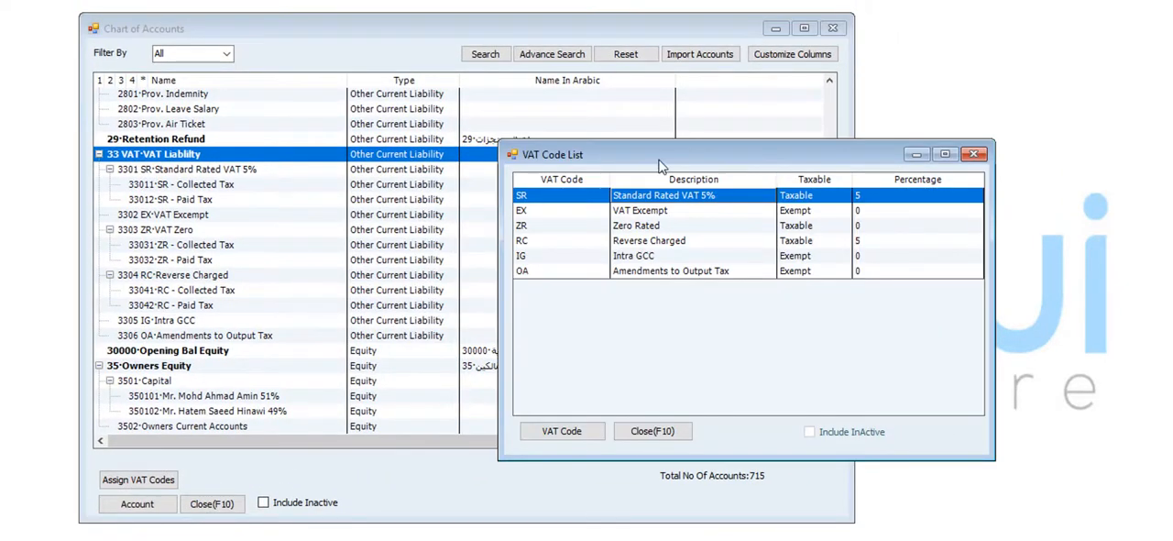
{"action": "left_click_drag", "start_coordinate": [661, 156], "coordinate": [761, 61]}
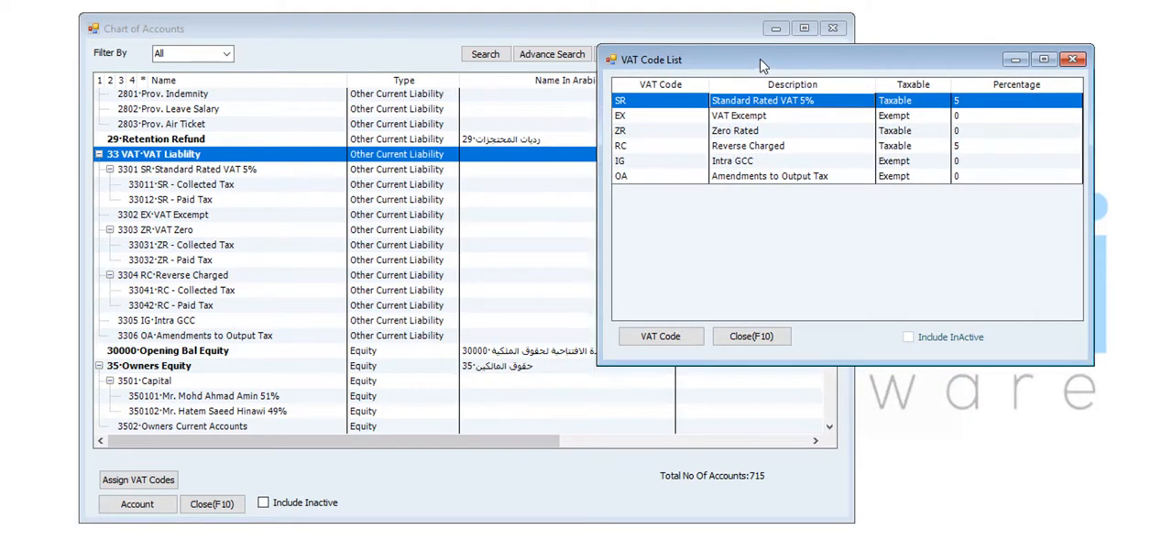
{"action": "double_click", "coordinate": [669, 110]}
{"action": "left_click_drag", "start_coordinate": [689, 104], "coordinate": [531, 57]}
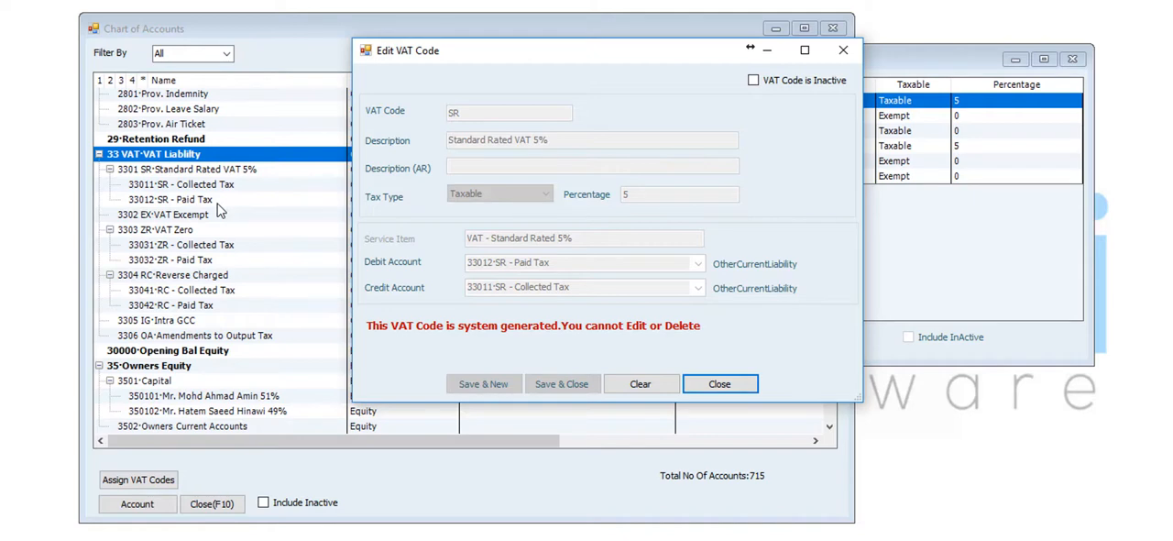
{"action": "left_click", "coordinate": [711, 386]}
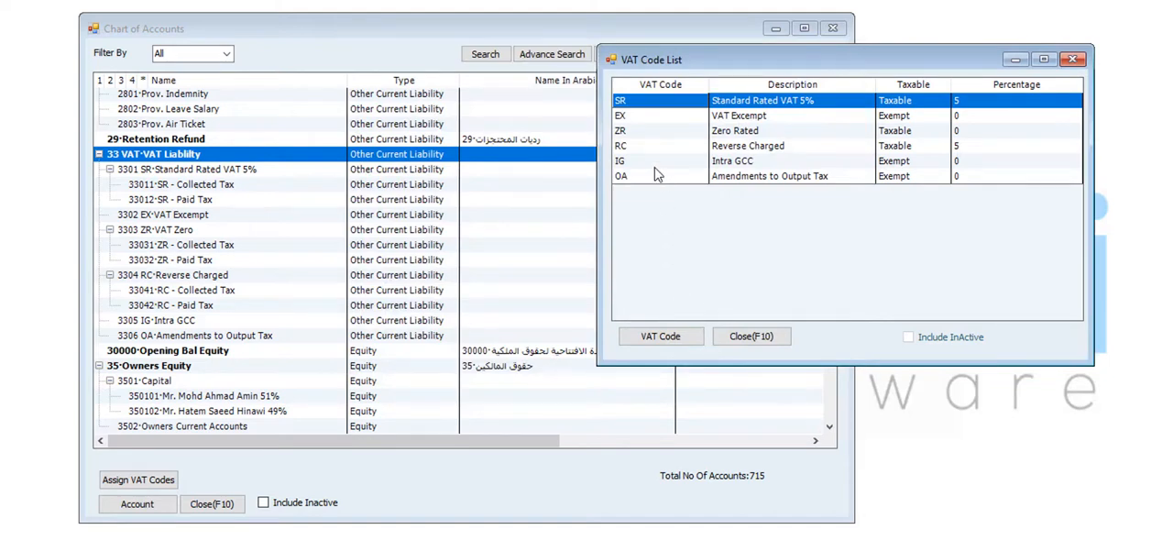
Review the ZR VAT code's debit and credit accounts, and select the SR - Paid Tax account in the chart of accounts
{"action": "double_click", "coordinate": [647, 131]}
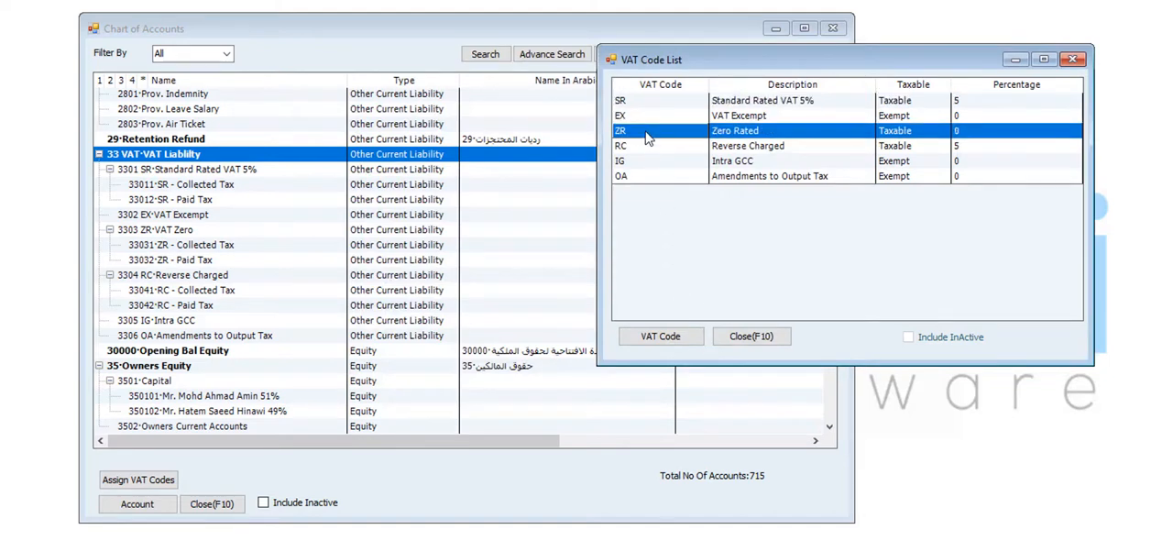
{"action": "left_click_drag", "start_coordinate": [647, 104], "coordinate": [623, 81]}
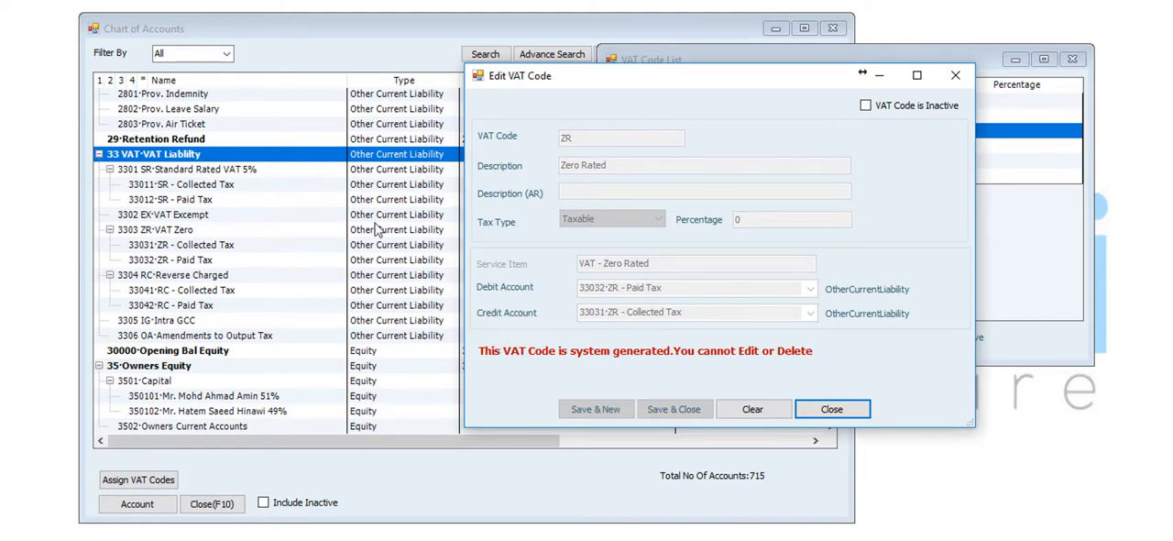
{"action": "left_click", "coordinate": [853, 418]}
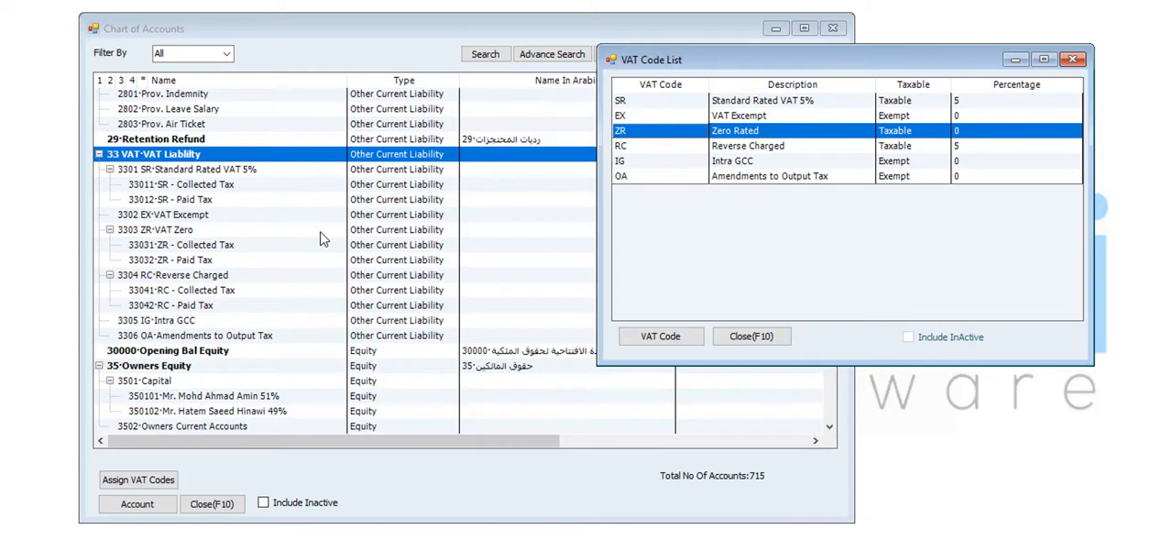
{"action": "left_click", "coordinate": [237, 205]}
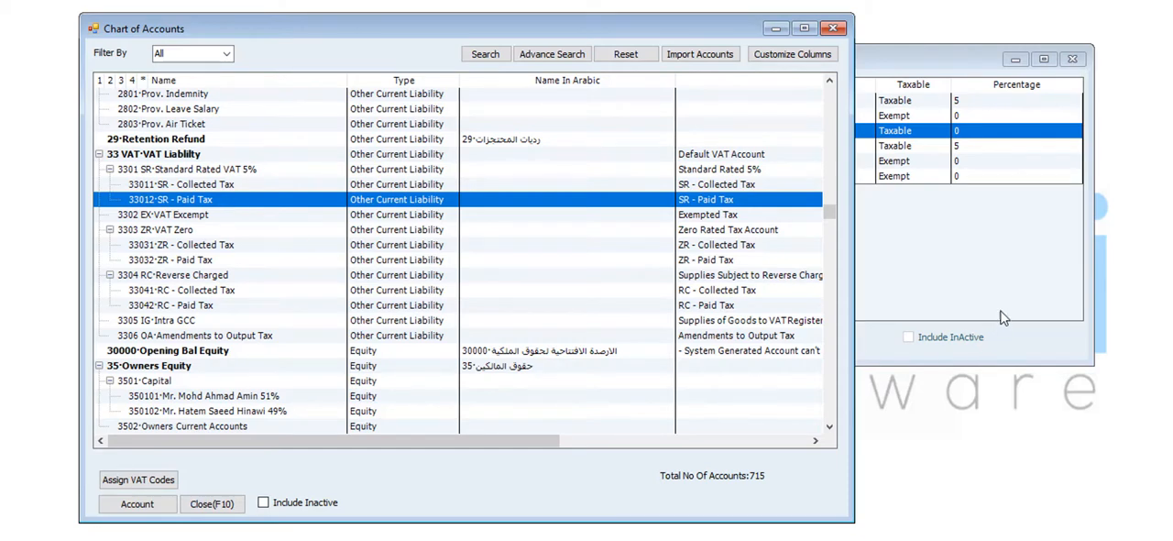
View a blank new VAT code form from the VAT code list and close it without saving
{"action": "left_click", "coordinate": [992, 269]}
{"action": "left_click", "coordinate": [656, 338]}
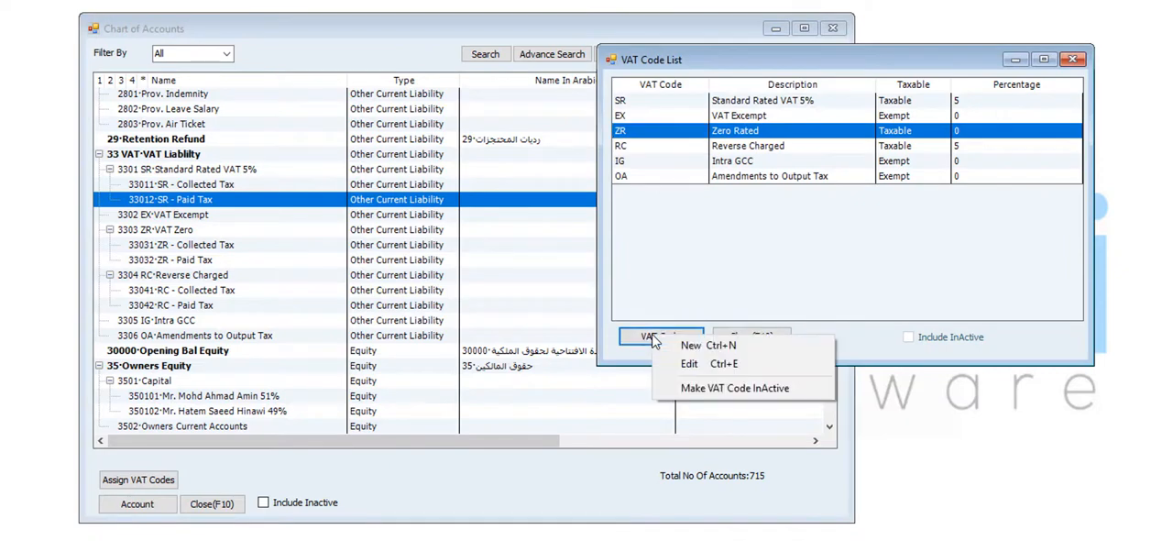
{"action": "left_click", "coordinate": [692, 345]}
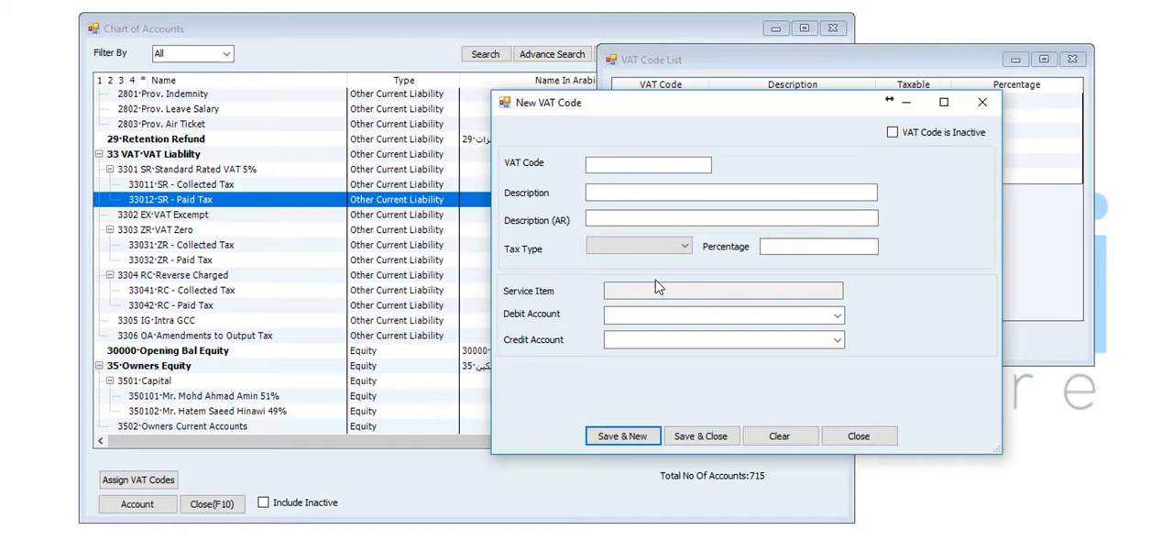
{"action": "left_click", "coordinate": [877, 438]}
Close the VAT code list and the chart of accounts
{"action": "left_click_drag", "start_coordinate": [791, 60], "coordinate": [760, 81]}
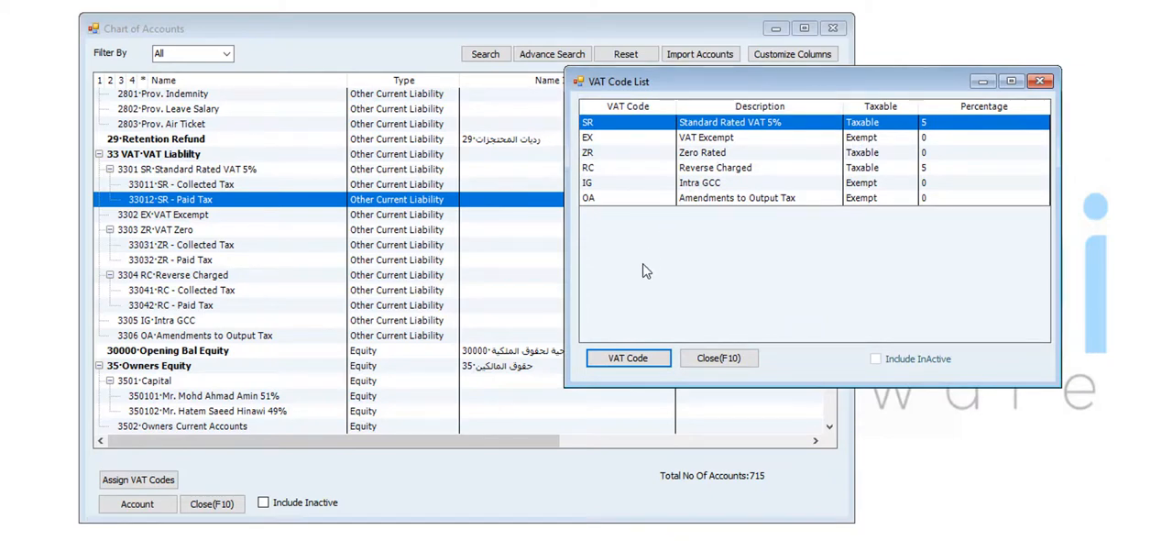
{"action": "left_click", "coordinate": [720, 361]}
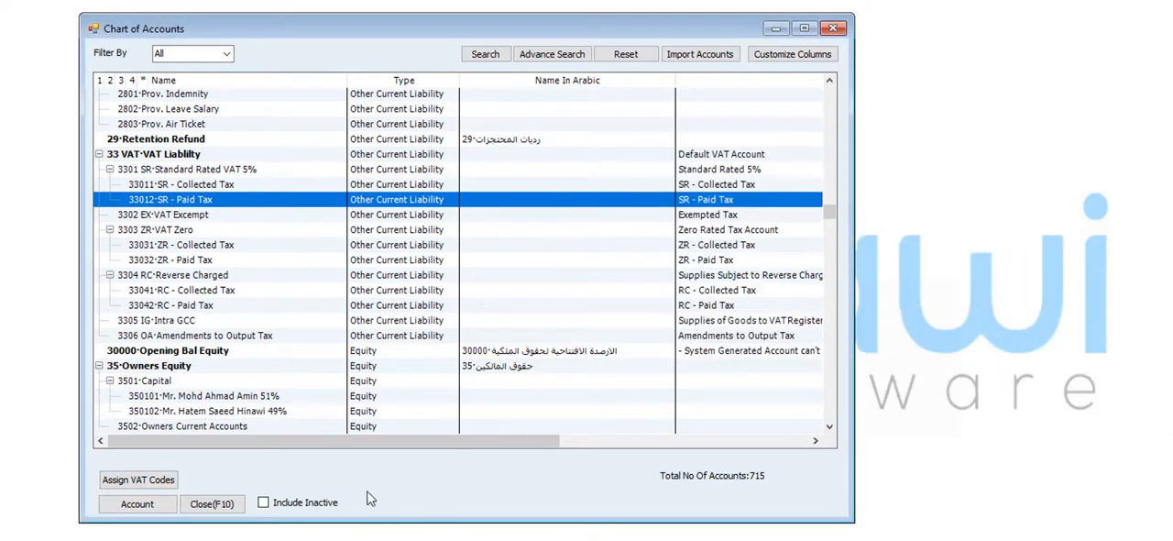
{"action": "left_click", "coordinate": [234, 509]}
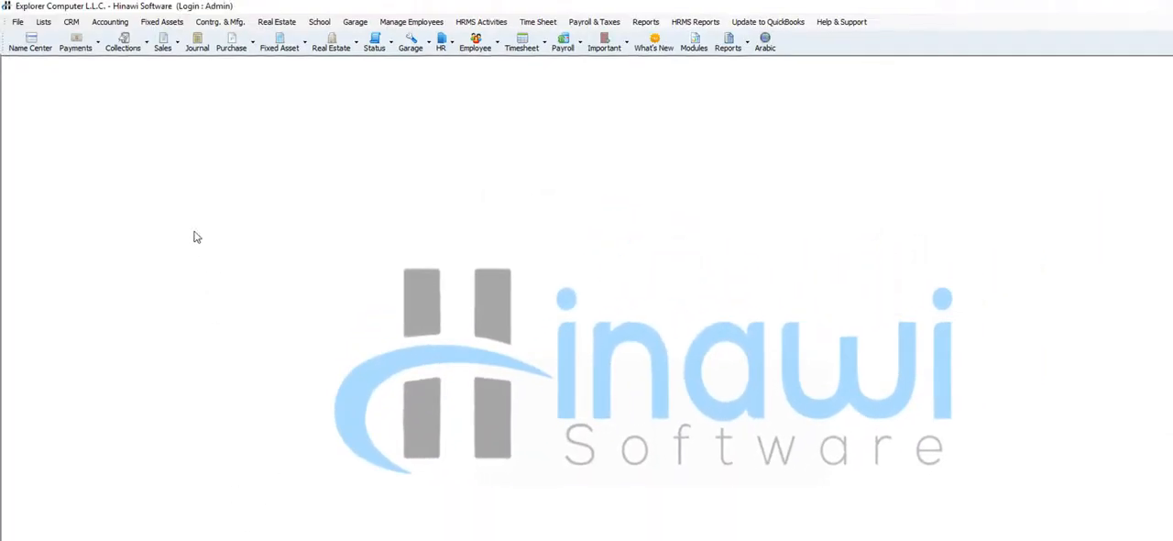
Open an item form from the items list and set the item type to InventoryItem
{"action": "left_click", "coordinate": [44, 21]}
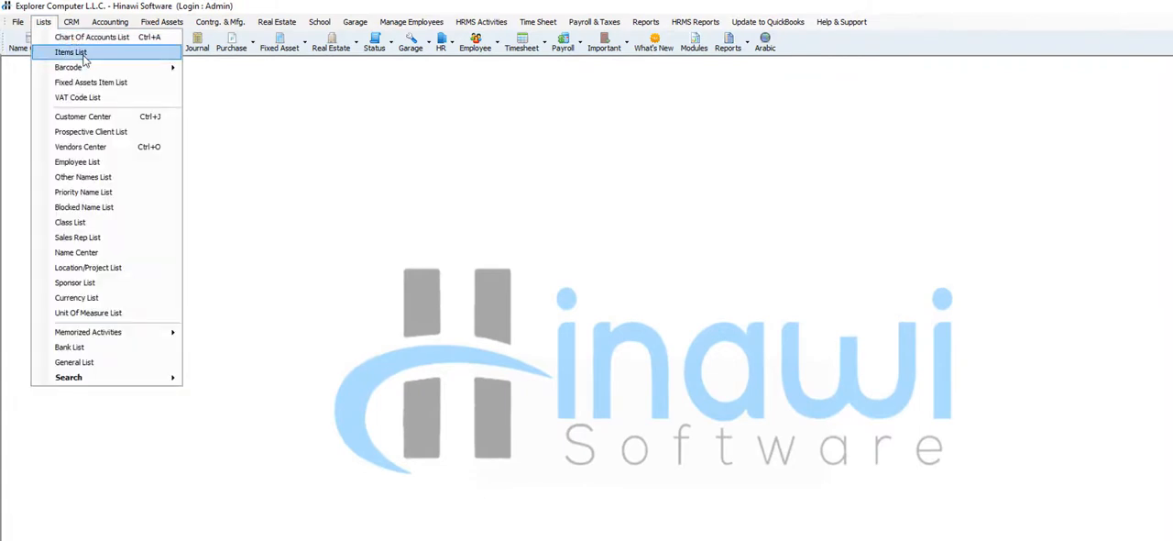
{"action": "left_click", "coordinate": [71, 52]}
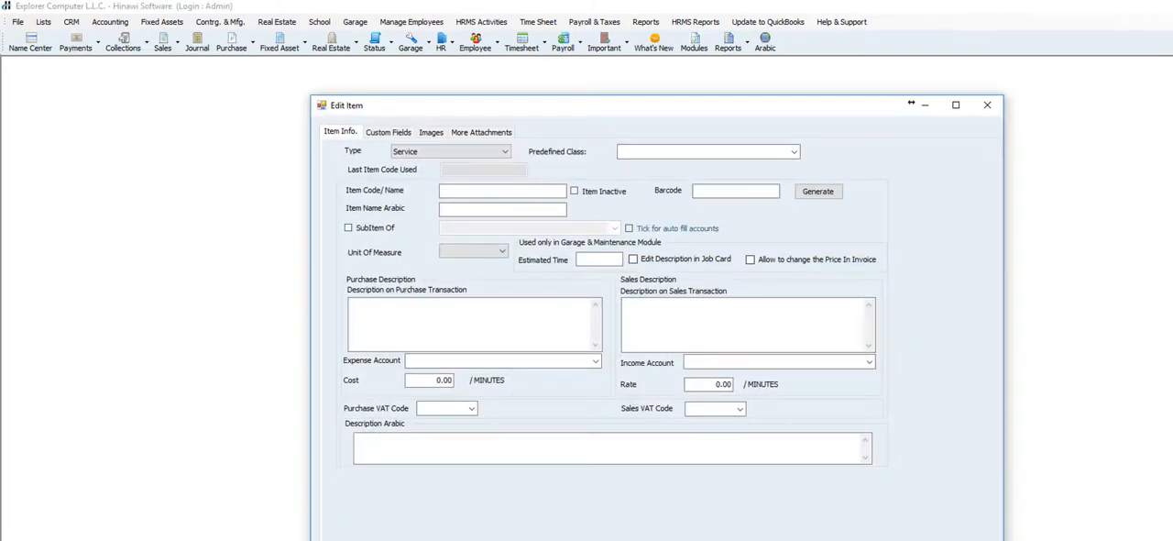
{"action": "left_click", "coordinate": [480, 154]}
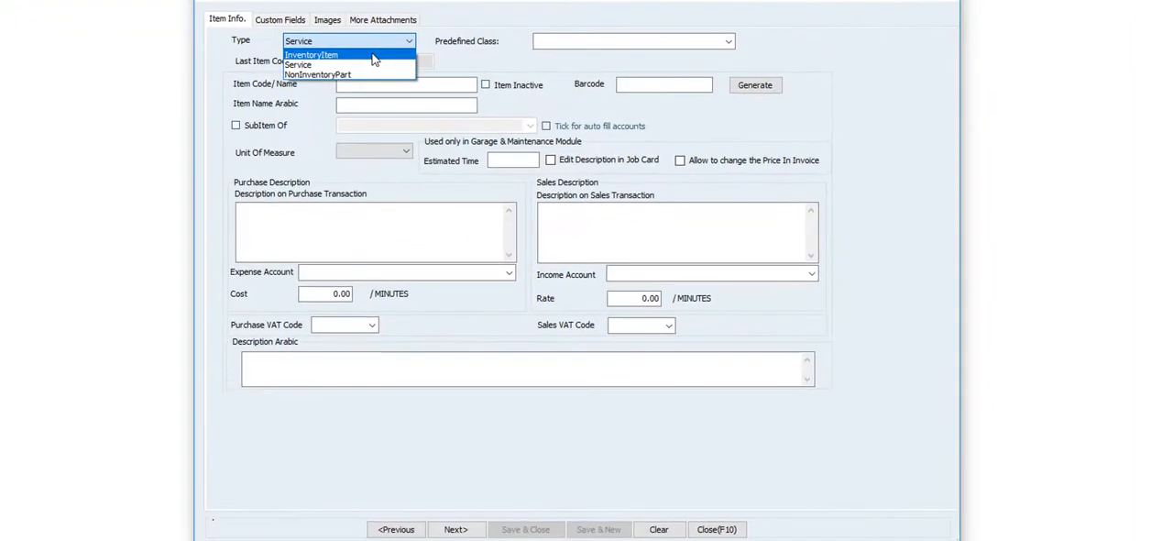
{"action": "left_click", "coordinate": [372, 55]}
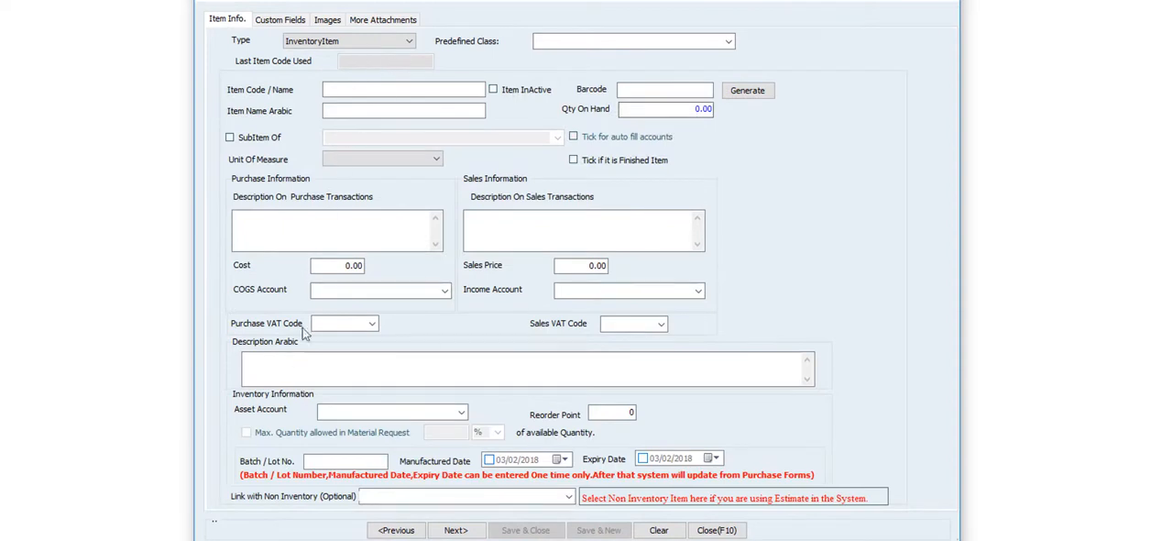
Review the available purchase and sales VAT codes on the item form, and close the form and the items list without saving
{"action": "left_click", "coordinate": [371, 323]}
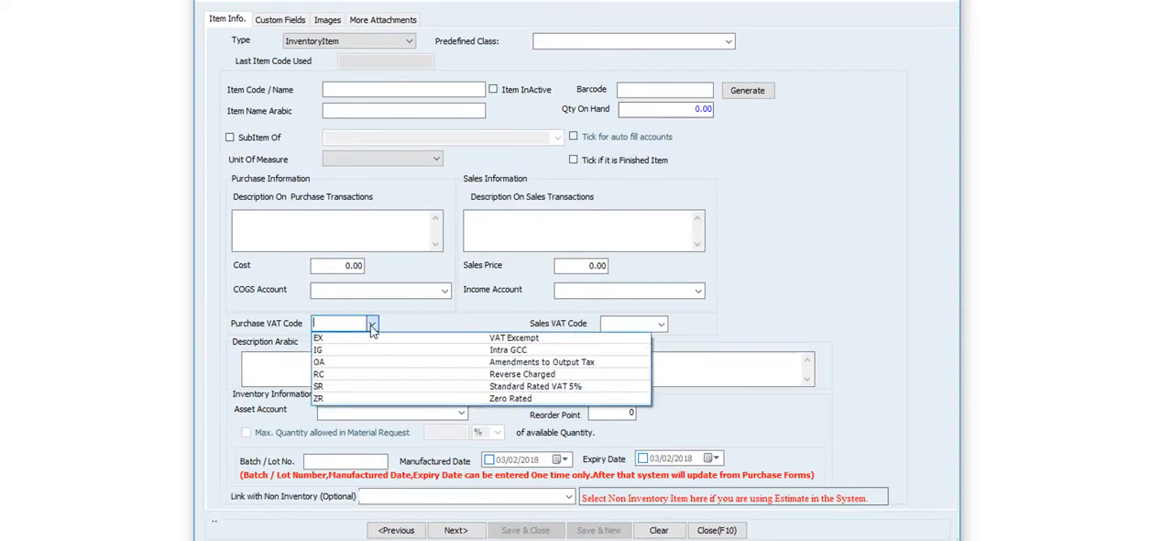
{"action": "left_click", "coordinate": [372, 326]}
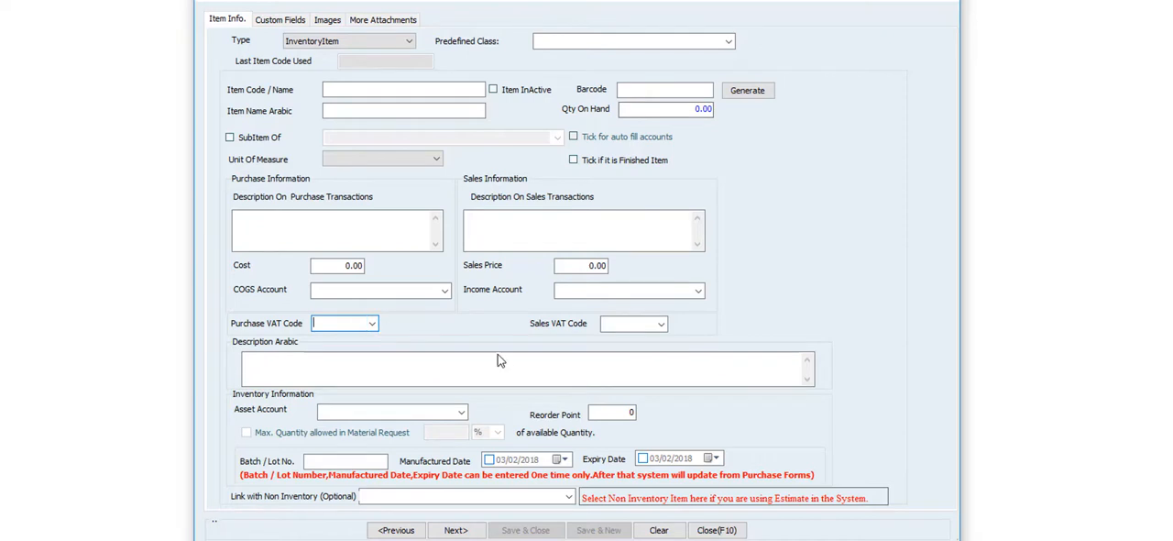
{"action": "left_click", "coordinate": [661, 325]}
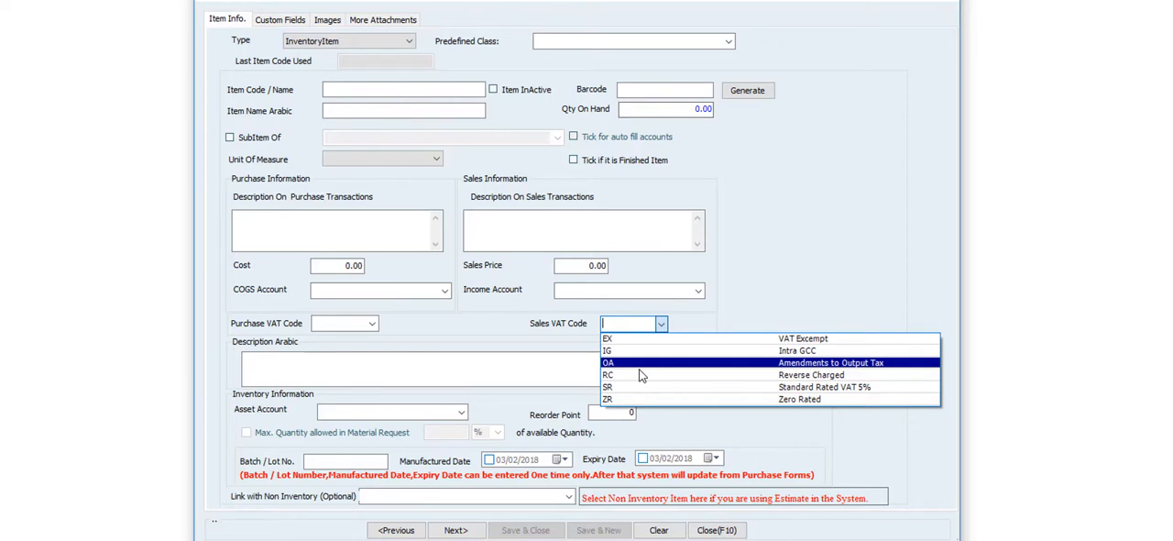
{"action": "left_click", "coordinate": [815, 279]}
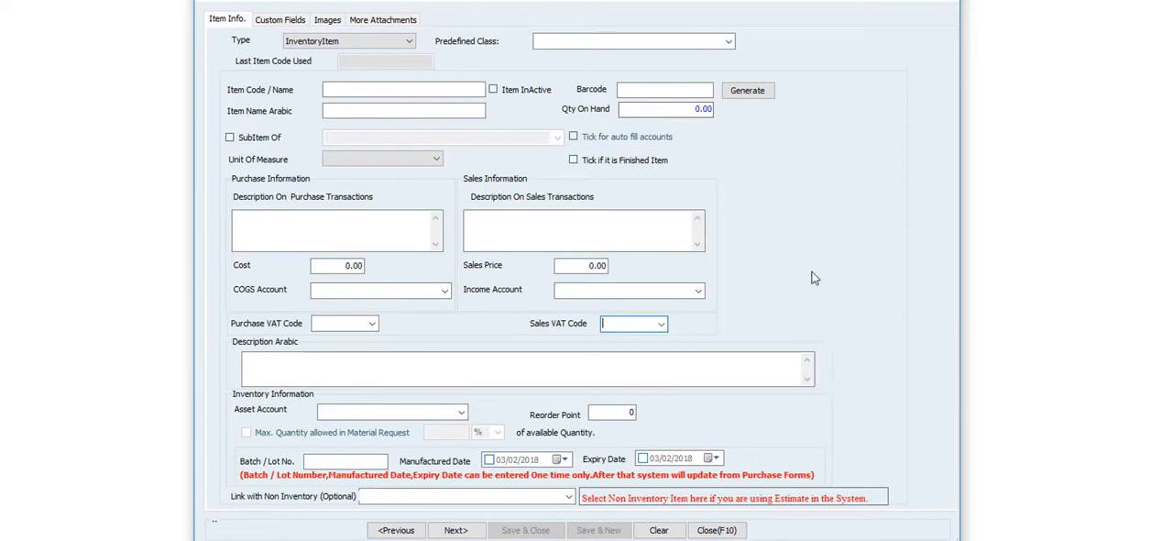
{"action": "left_click", "coordinate": [372, 324]}
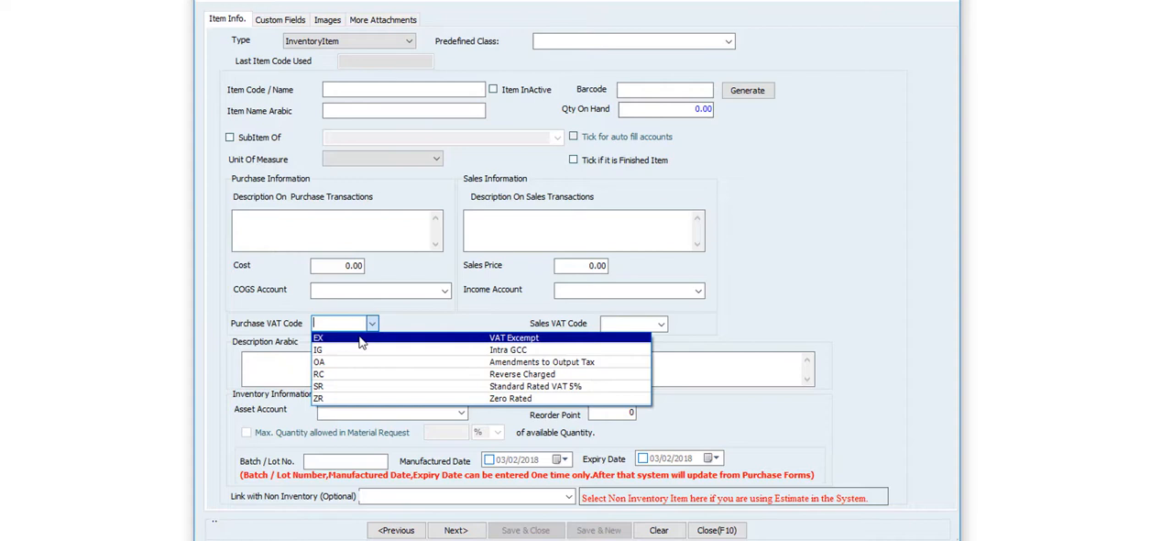
{"action": "left_click", "coordinate": [811, 213]}
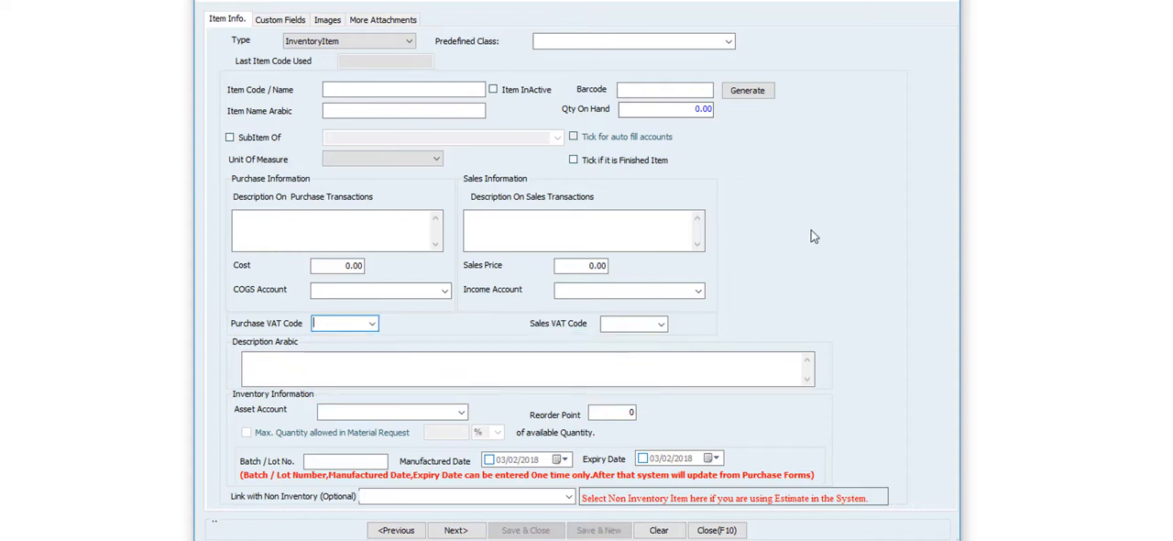
{"action": "left_click", "coordinate": [942, 1]}
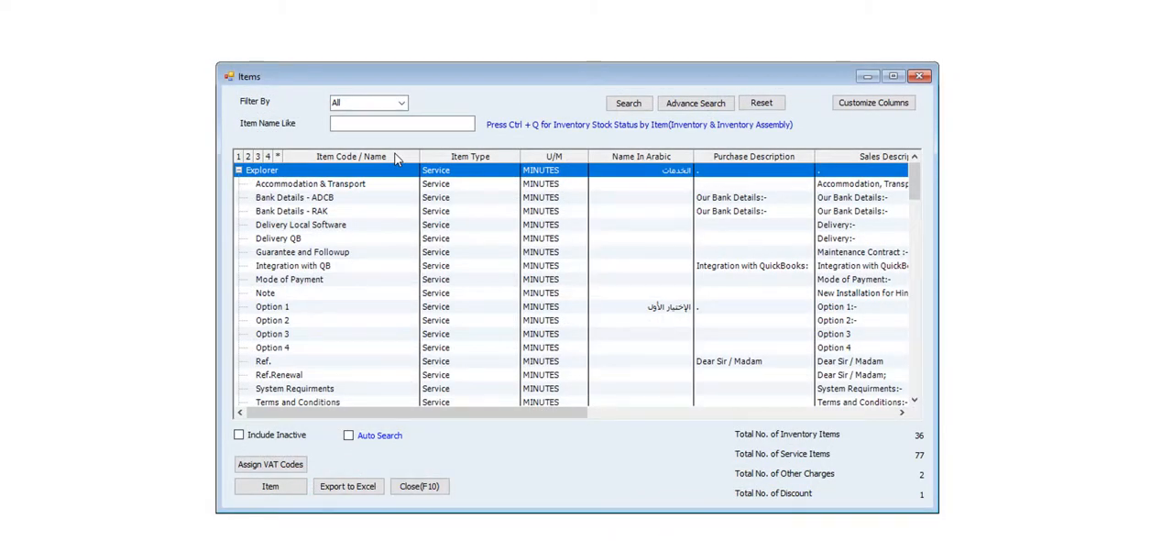
{"action": "left_click", "coordinate": [419, 485]}
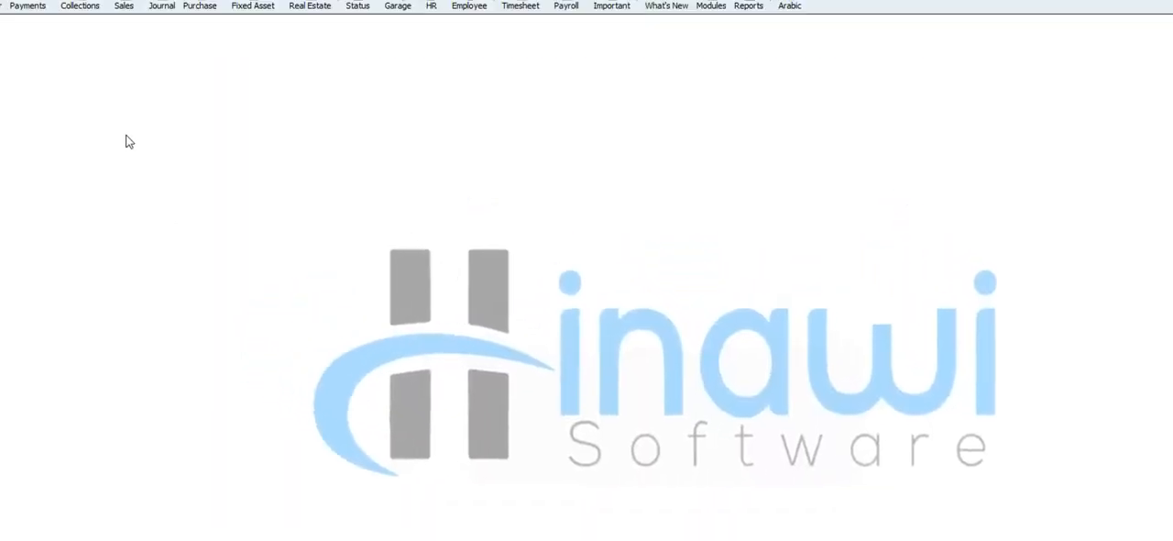
Open the Trip Allowance expense account under Salaries & Benefits- Management from the chart of accounts
{"action": "left_click", "coordinate": [53, 25]}
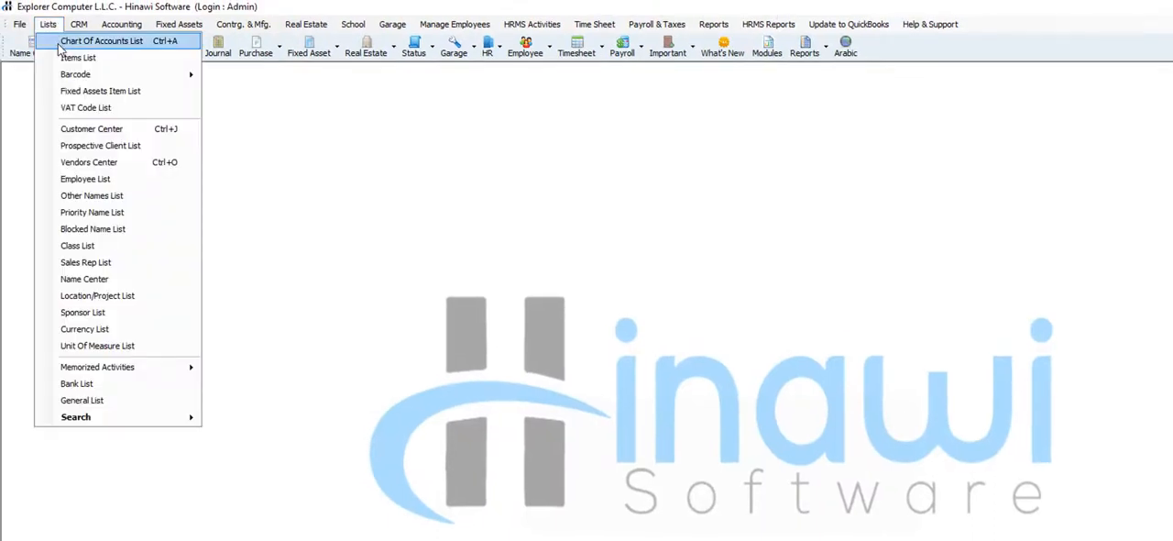
{"action": "left_click", "coordinate": [59, 44]}
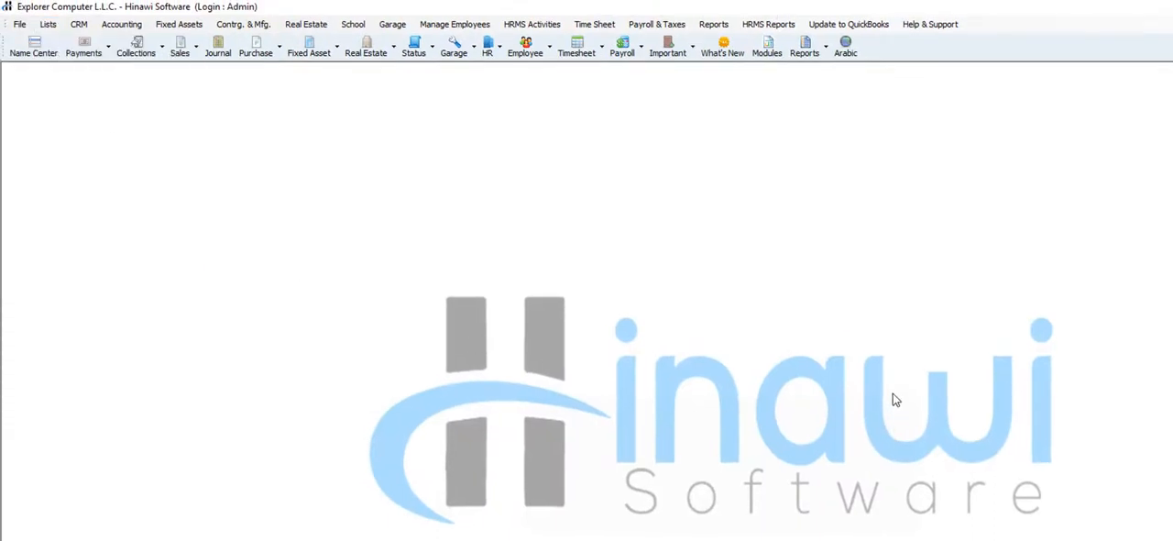
{"action": "left_click", "coordinate": [498, 450]}
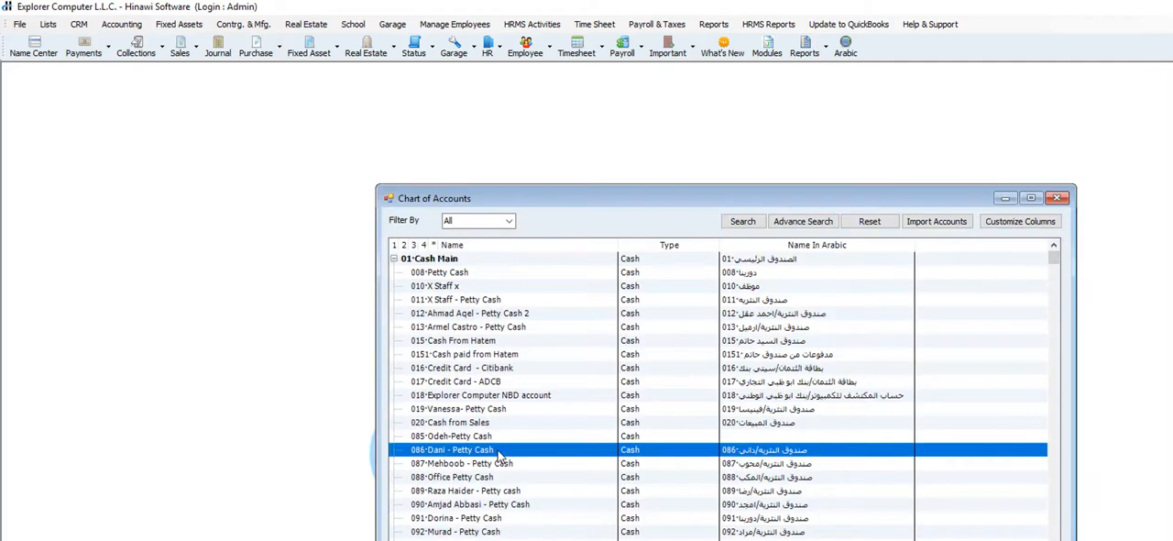
{"action": "scroll", "coordinate": [500, 456], "scroll_direction": "down", "scroll_amount": 10}
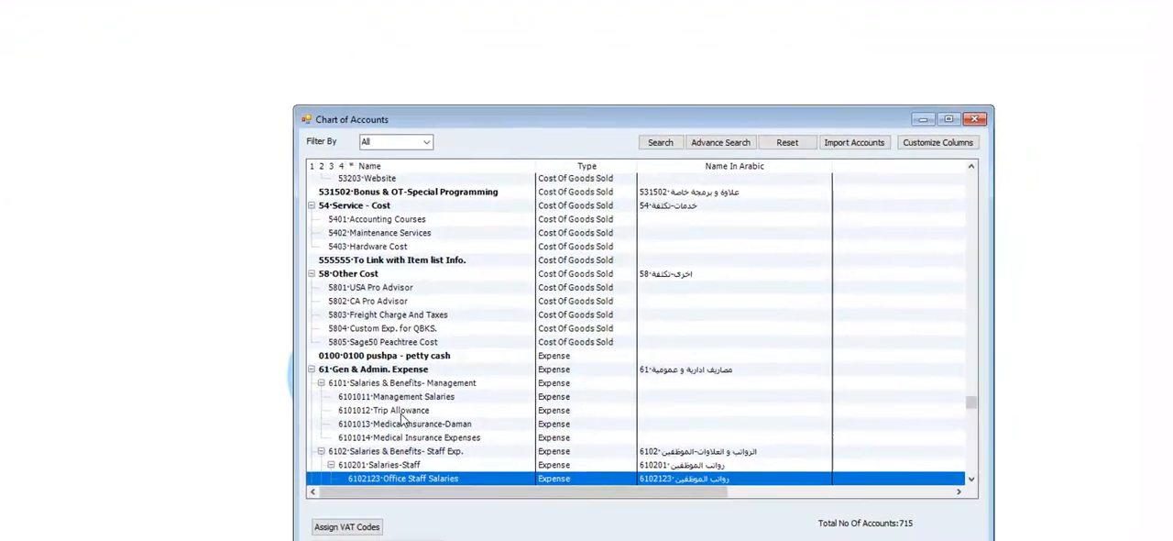
{"action": "left_click", "coordinate": [484, 492]}
{"action": "double_click", "coordinate": [352, 367]}
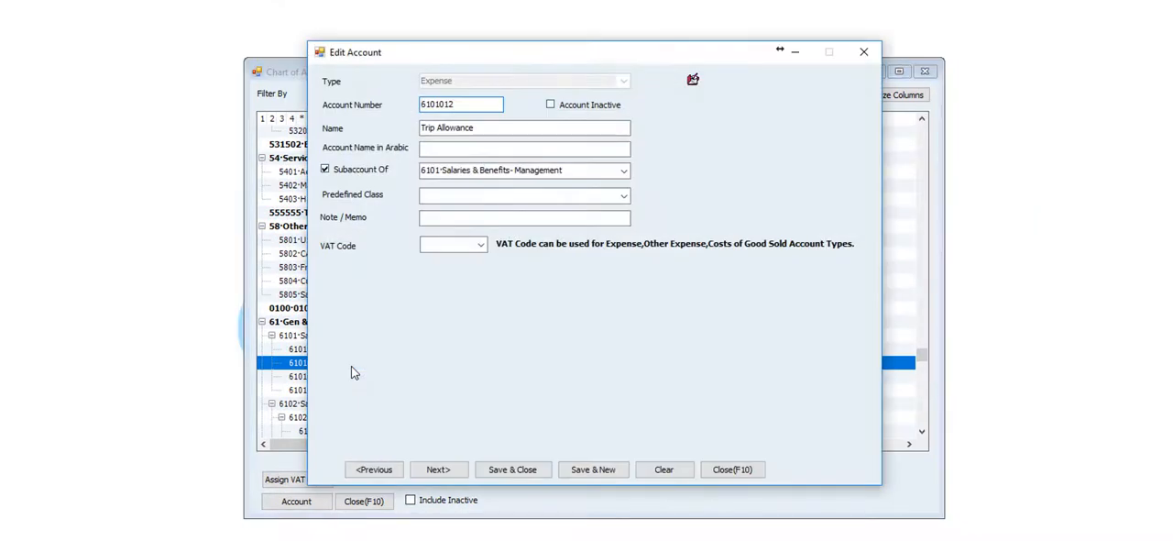
Review the VAT code options for the Trip Allowance account, and close the account and the chart of accounts without saving
{"action": "left_click", "coordinate": [481, 245]}
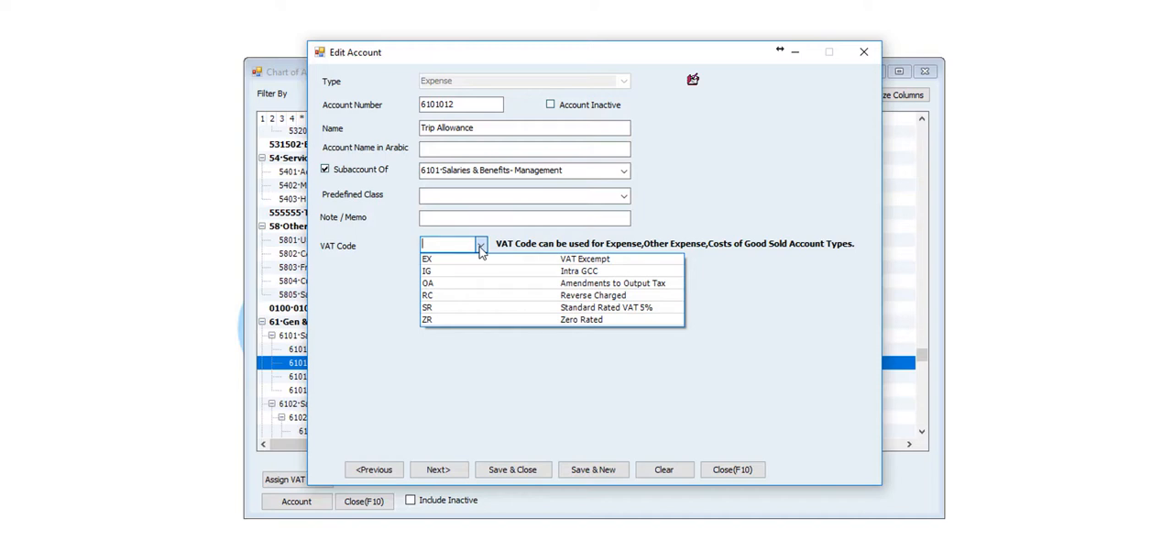
{"action": "left_click", "coordinate": [481, 245]}
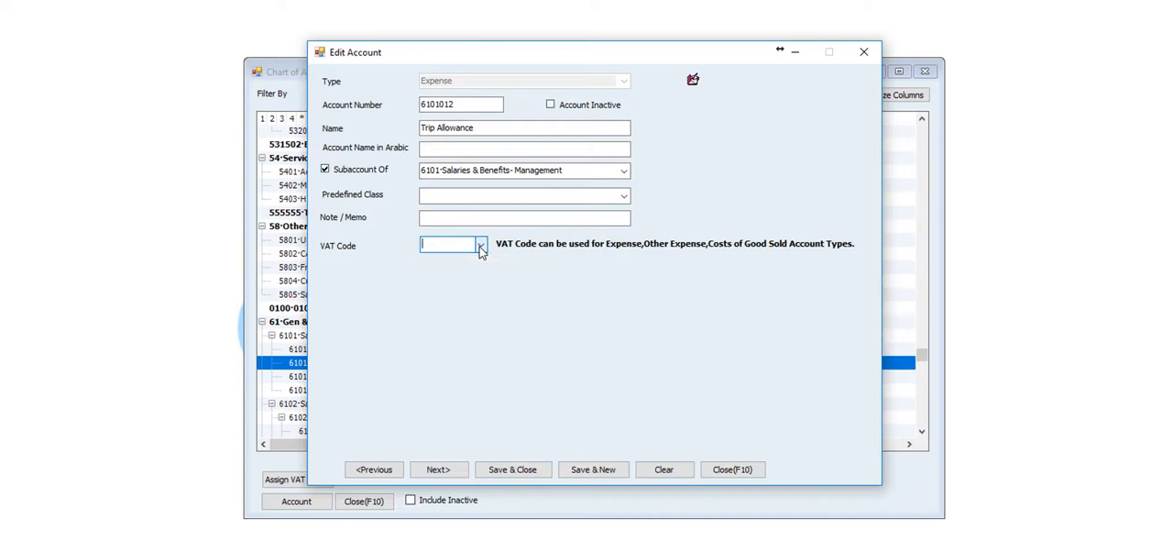
{"action": "left_click", "coordinate": [731, 469]}
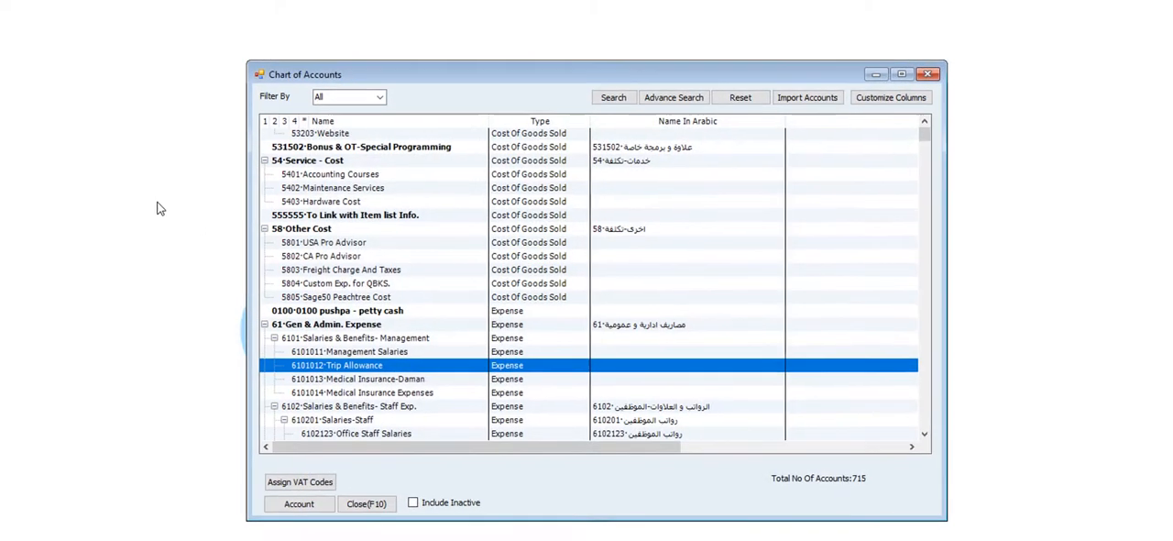
{"action": "key", "text": "Escape"}
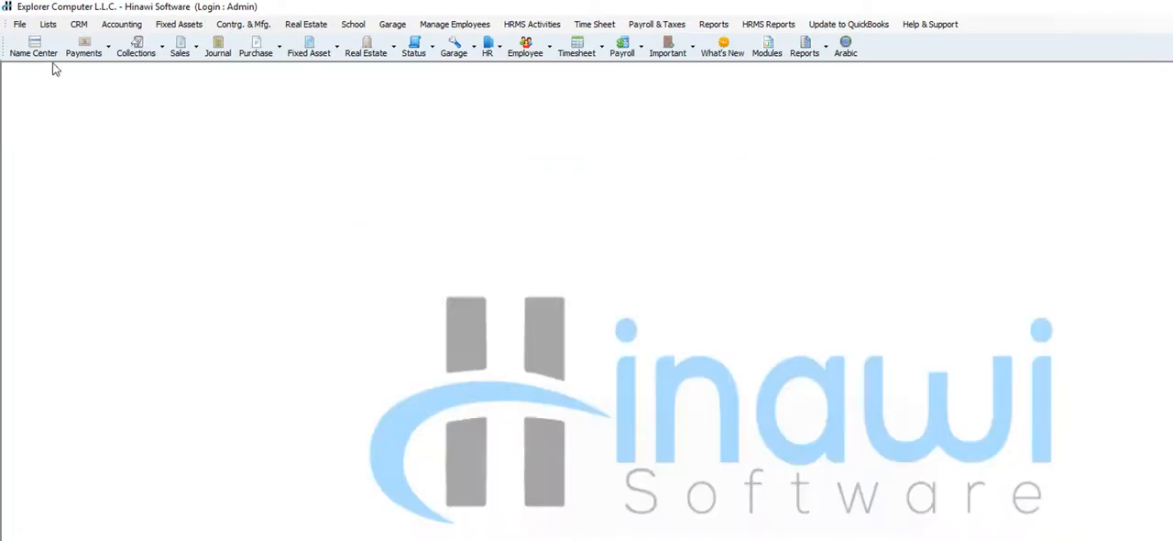
Open the Explorer Computer- Cust. record from the customer center and review the VAT code options in its VAT information
{"action": "left_click", "coordinate": [51, 26]}
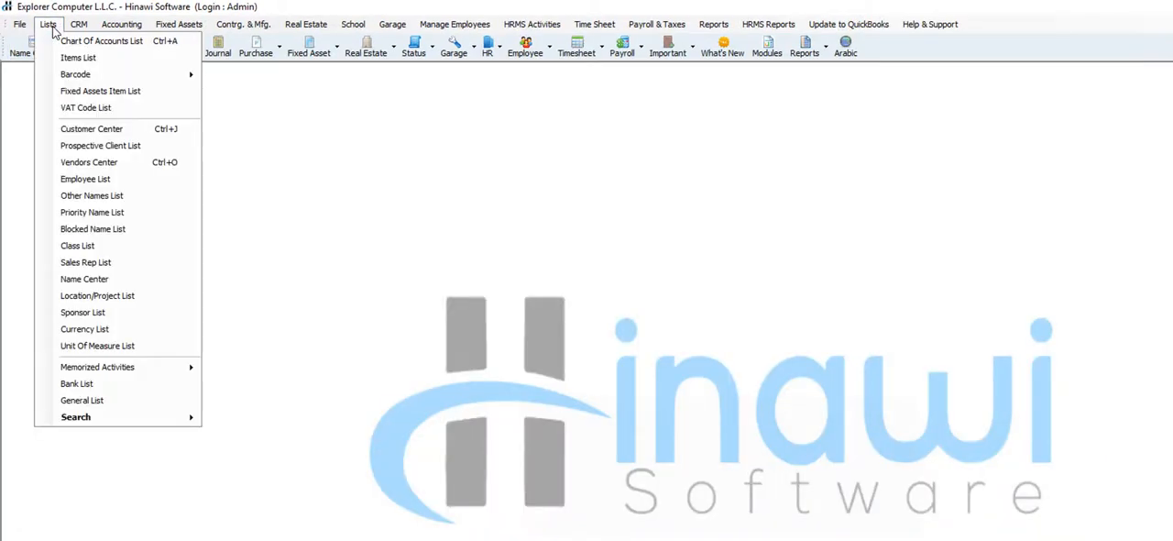
{"action": "left_click", "coordinate": [97, 134]}
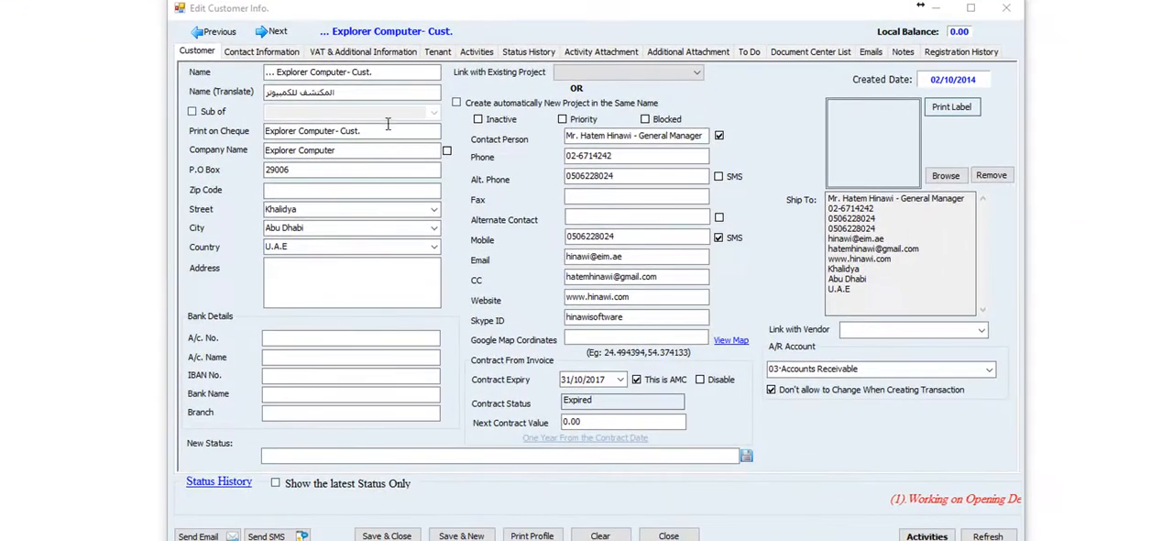
{"action": "left_click", "coordinate": [376, 56]}
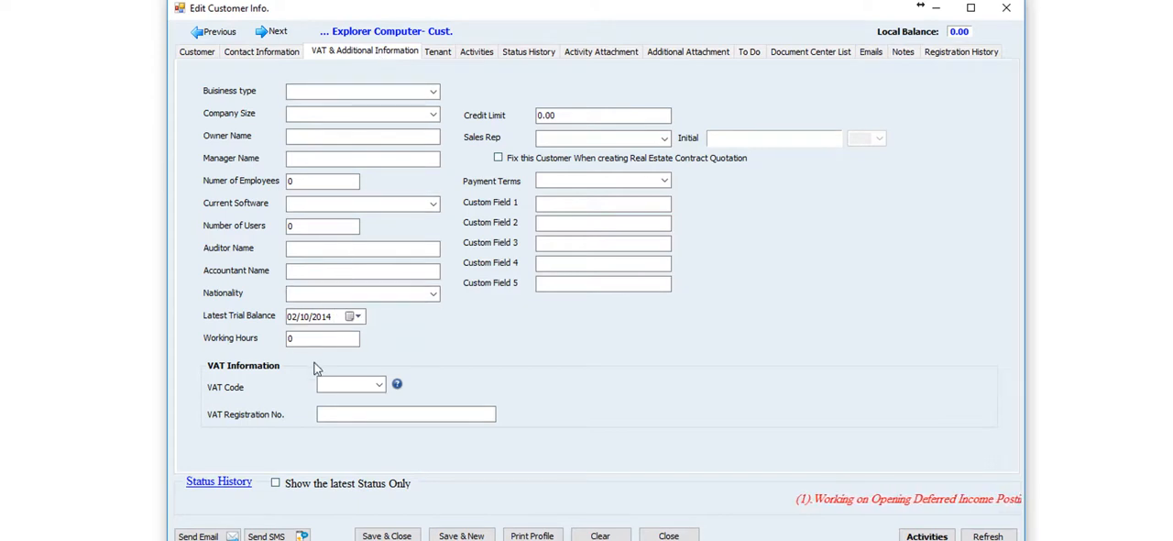
{"action": "left_click", "coordinate": [379, 386]}
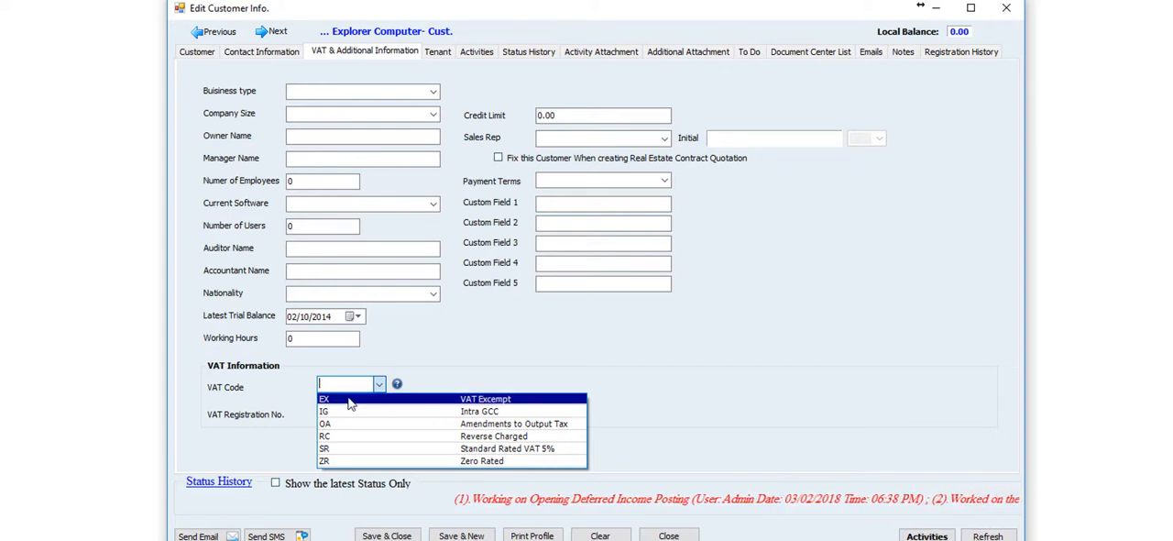
{"action": "left_click", "coordinate": [584, 289]}
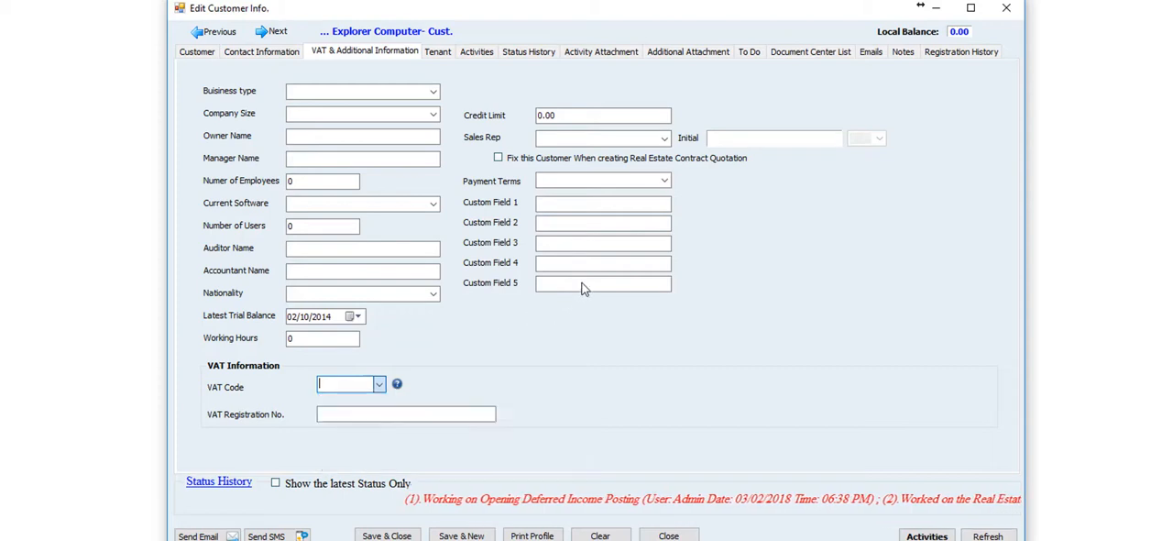
{"action": "left_click", "coordinate": [583, 284]}
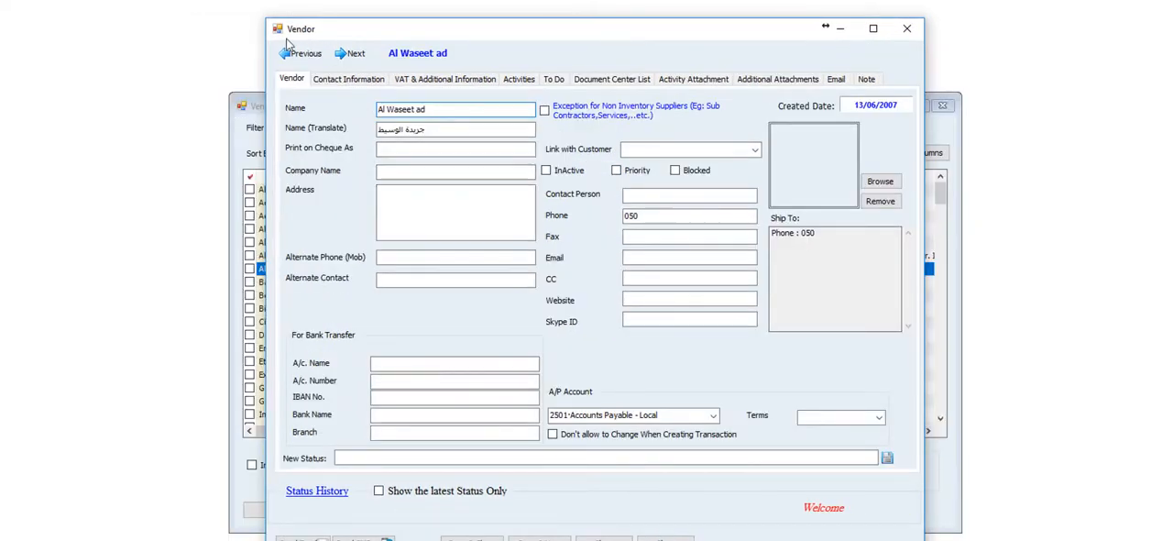
Review the VAT code options and the VAT registration number field in the Al Waseet ad vendor's VAT information
{"action": "left_click", "coordinate": [440, 81]}
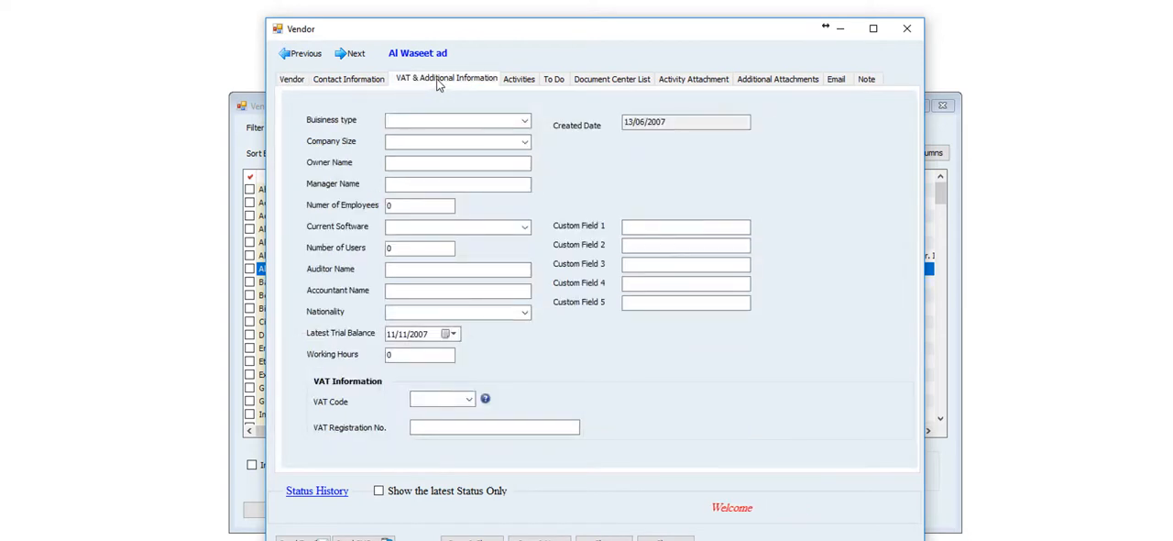
{"action": "left_click", "coordinate": [420, 121]}
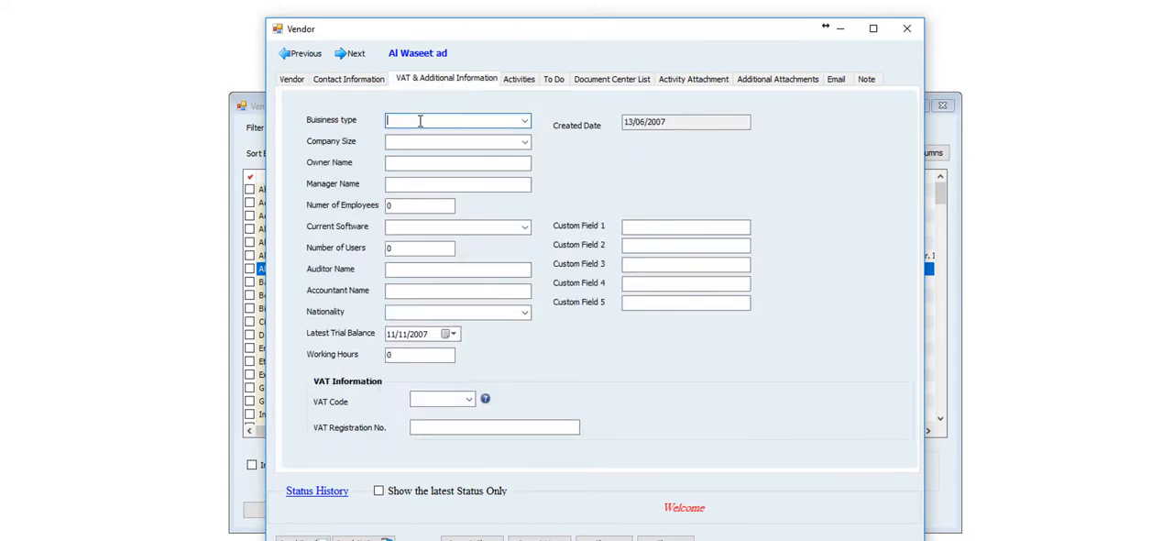
{"action": "left_click", "coordinate": [468, 399]}
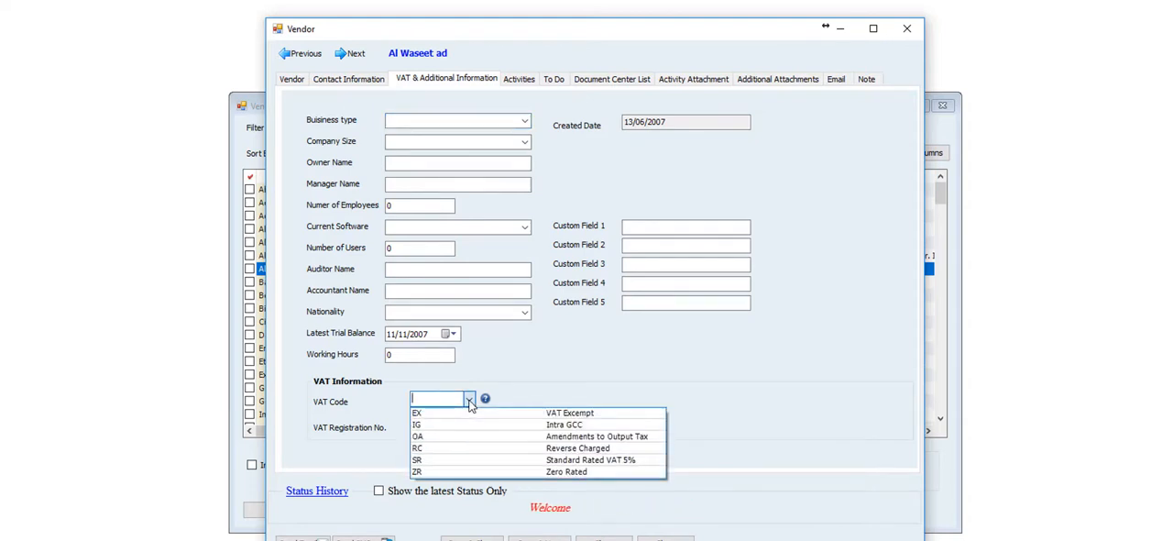
{"action": "left_click", "coordinate": [468, 401]}
{"action": "left_click", "coordinate": [451, 427]}
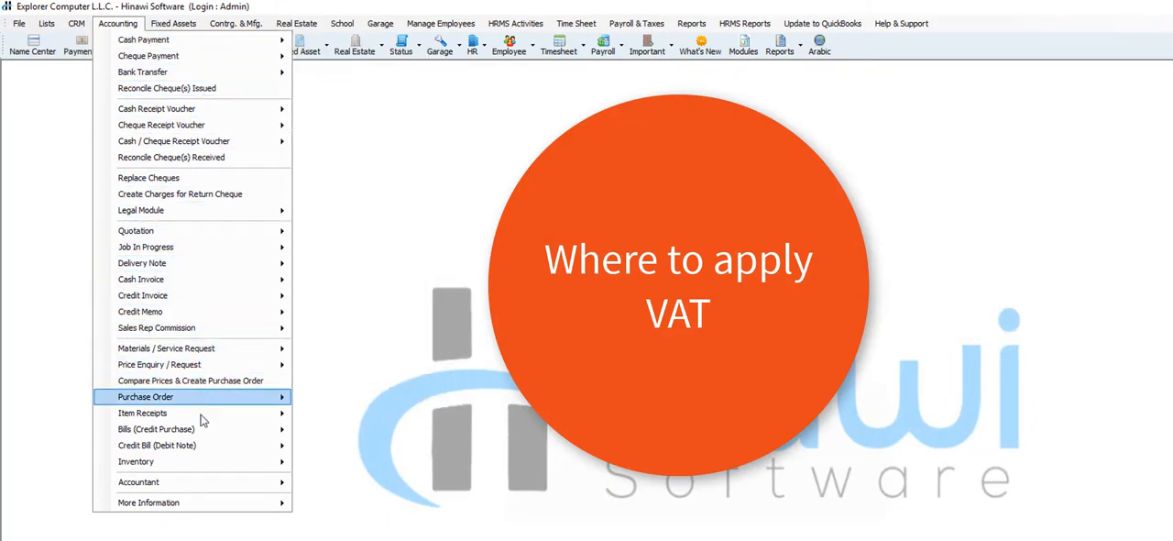
Open a new cheque payment form from the accounting commands
{"action": "mouse_move", "coordinate": [203, 438]}
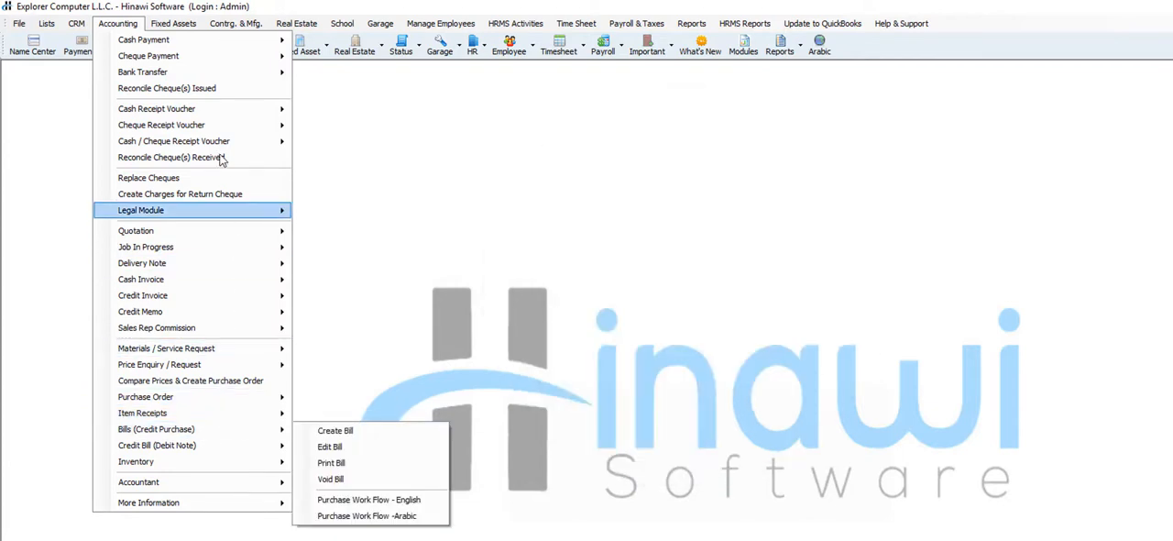
{"action": "mouse_move", "coordinate": [284, 55]}
{"action": "mouse_move", "coordinate": [367, 59]}
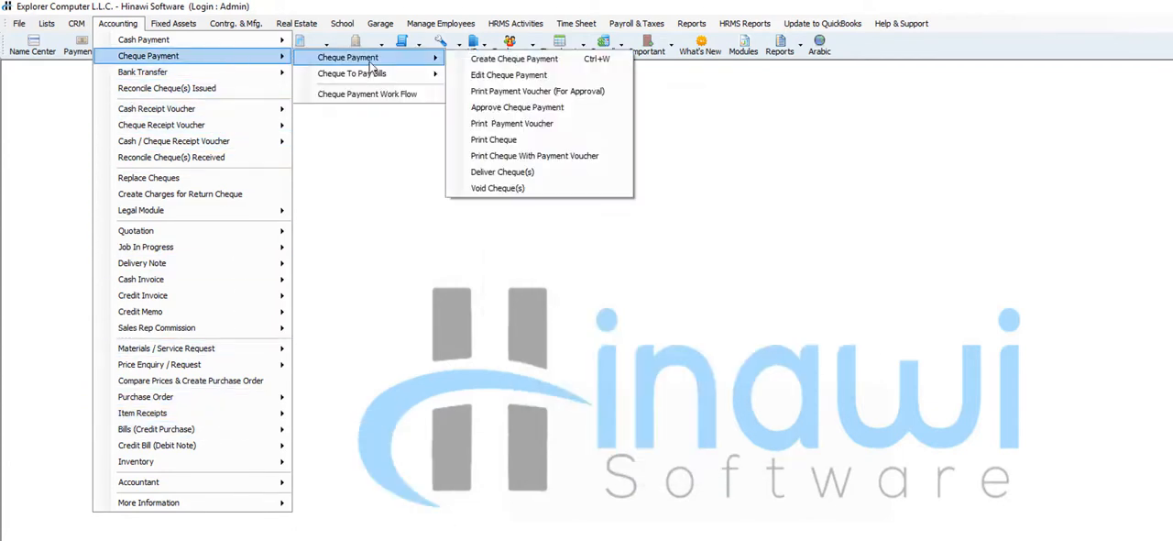
{"action": "left_click", "coordinate": [484, 67]}
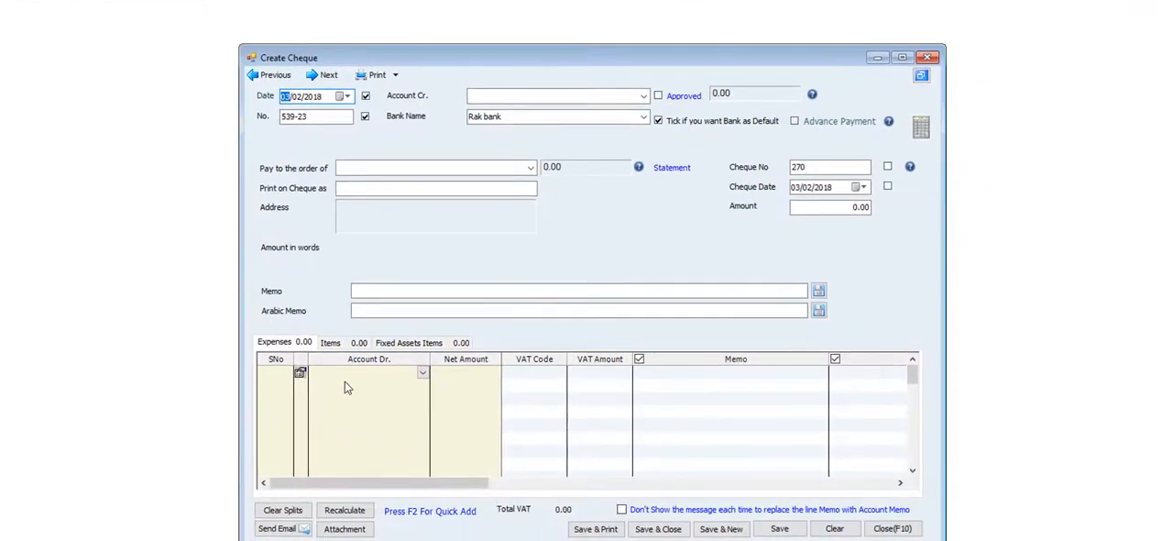
On the cheque's first expense line, choose the 610603 Mobile account as the debit account and enter a net amount of 30000
{"action": "left_click", "coordinate": [424, 376]}
{"action": "left_click", "coordinate": [424, 376]}
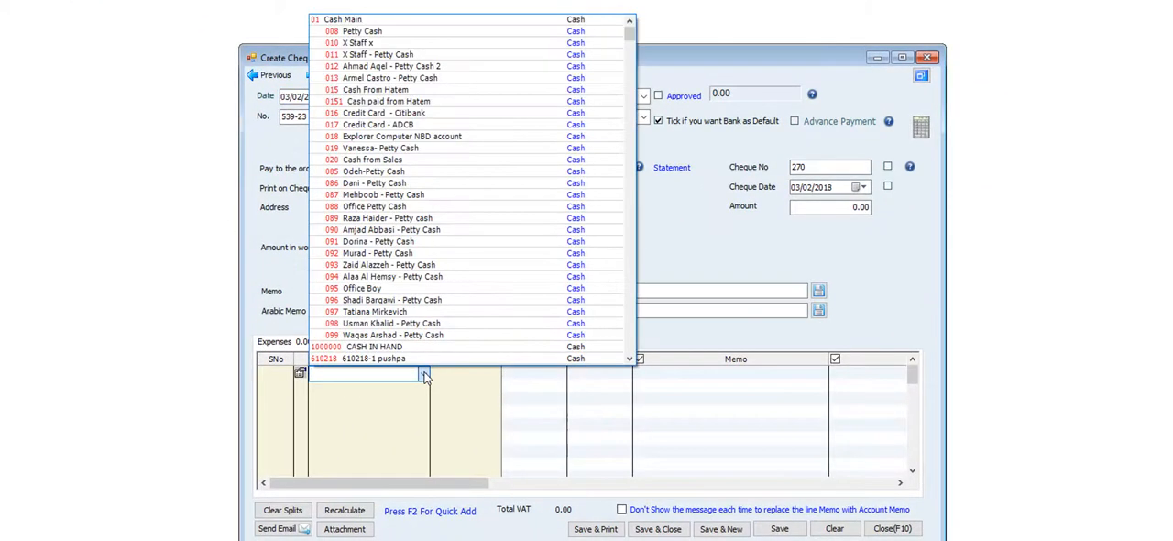
{"action": "left_click", "coordinate": [425, 376]}
{"action": "type", "text": "6105"}
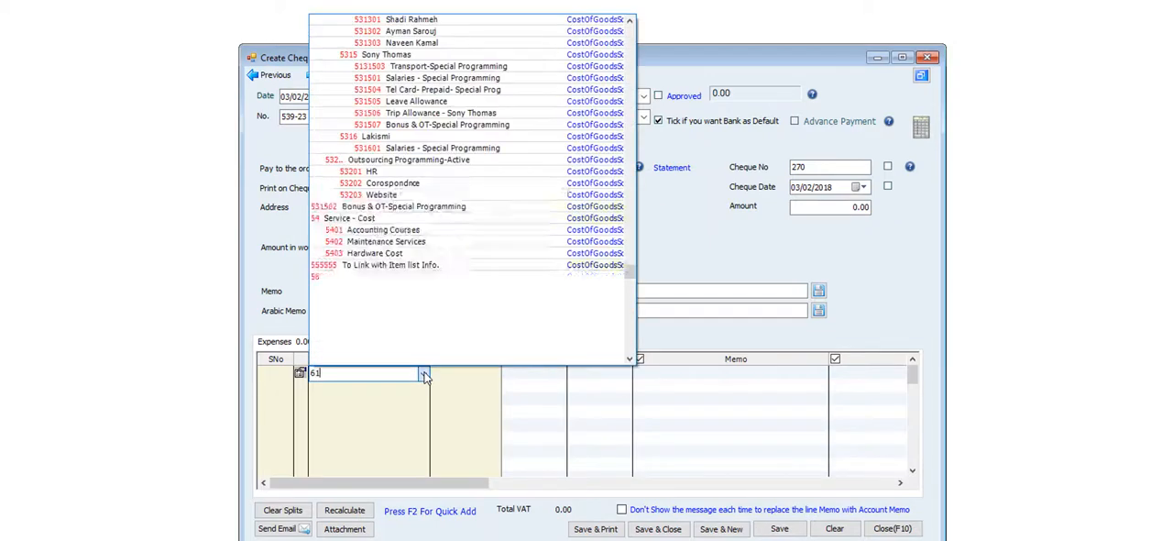
{"action": "key", "text": "Down"}
{"action": "key", "text": "Down"}
{"action": "key", "text": "Down"}
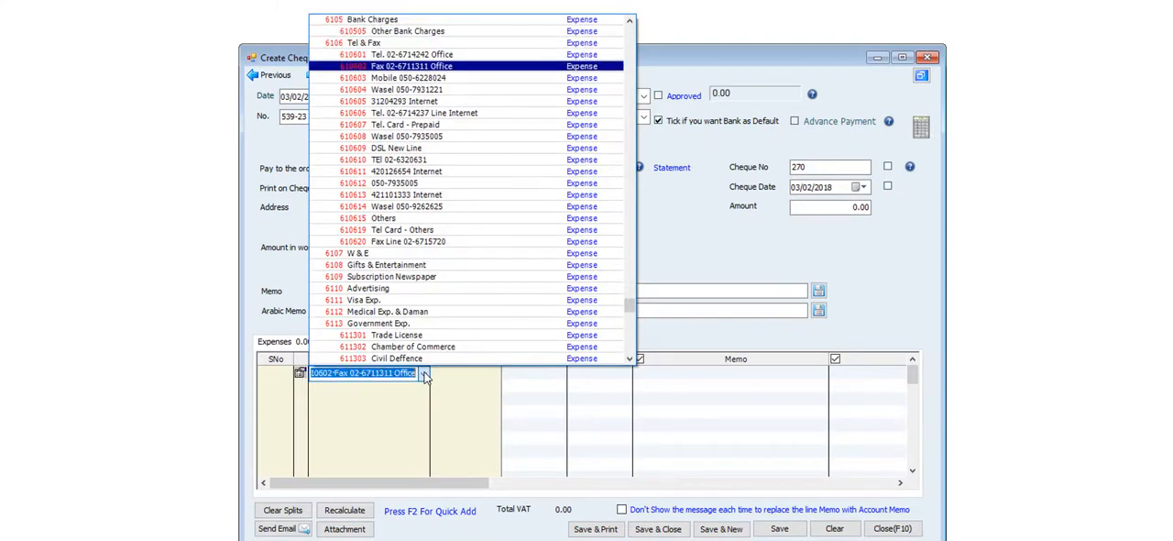
{"action": "key", "text": "Down"}
{"action": "key", "text": "Tab"}
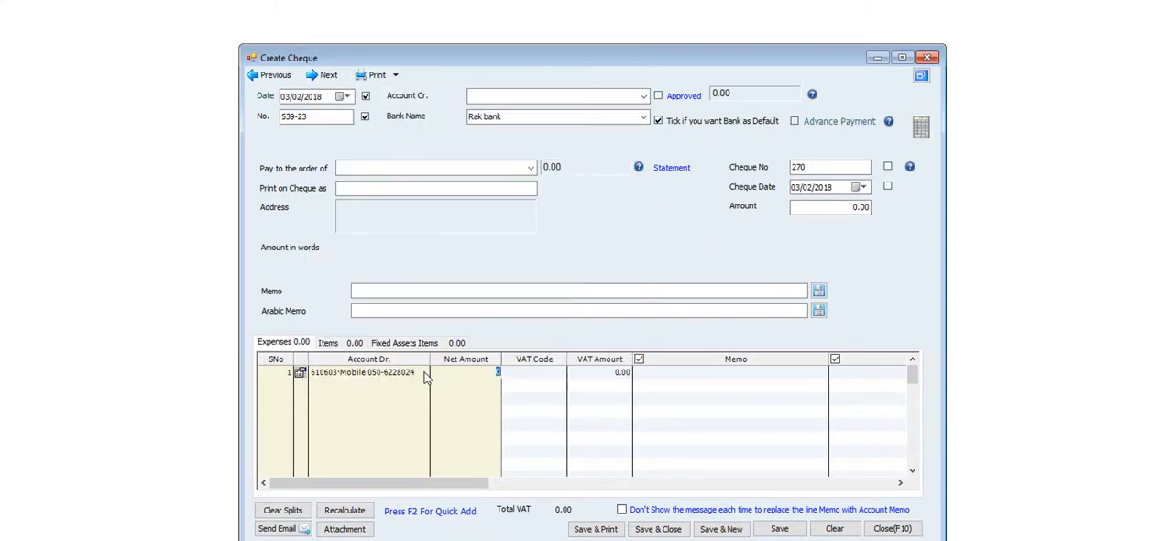
{"action": "type", "text": "30000"}
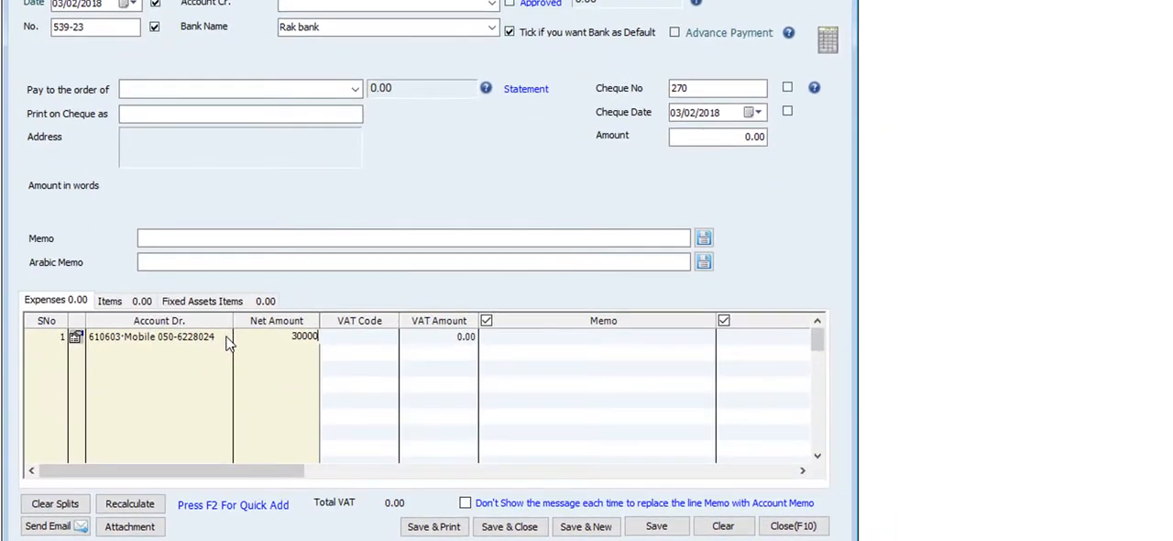
Apply the SR (Standard Rated VAT 5%) code to the 3,000.00 Mobile expense line and calculate its VAT amount
{"action": "key", "text": "Tab"}
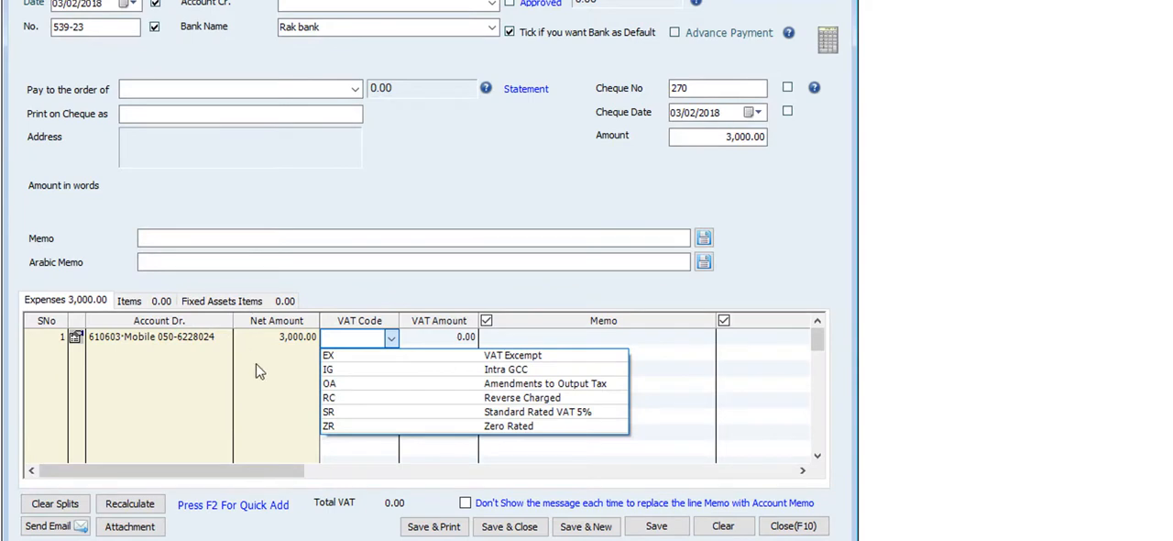
{"action": "left_click", "coordinate": [339, 413]}
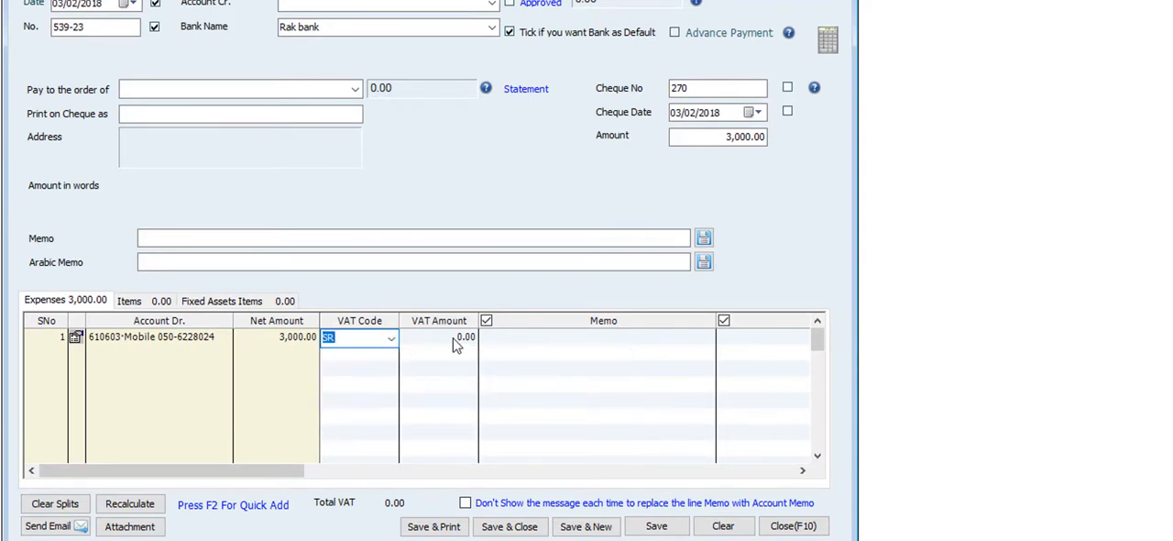
{"action": "left_click", "coordinate": [455, 344]}
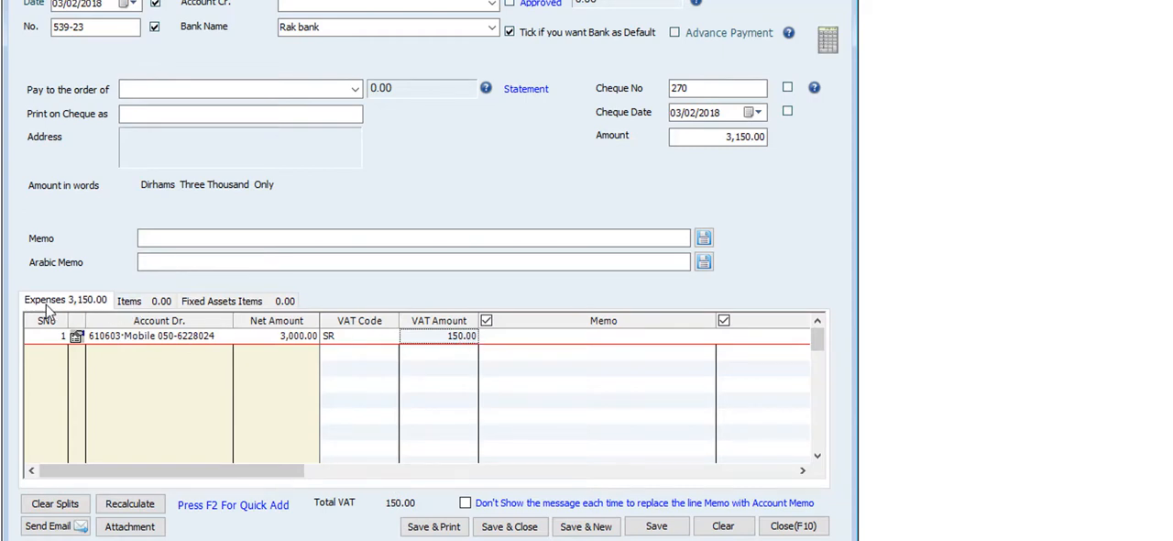
Add the item 03 Hinawi ERP - Three Users to the first item line of the cheque
{"action": "left_click", "coordinate": [160, 307]}
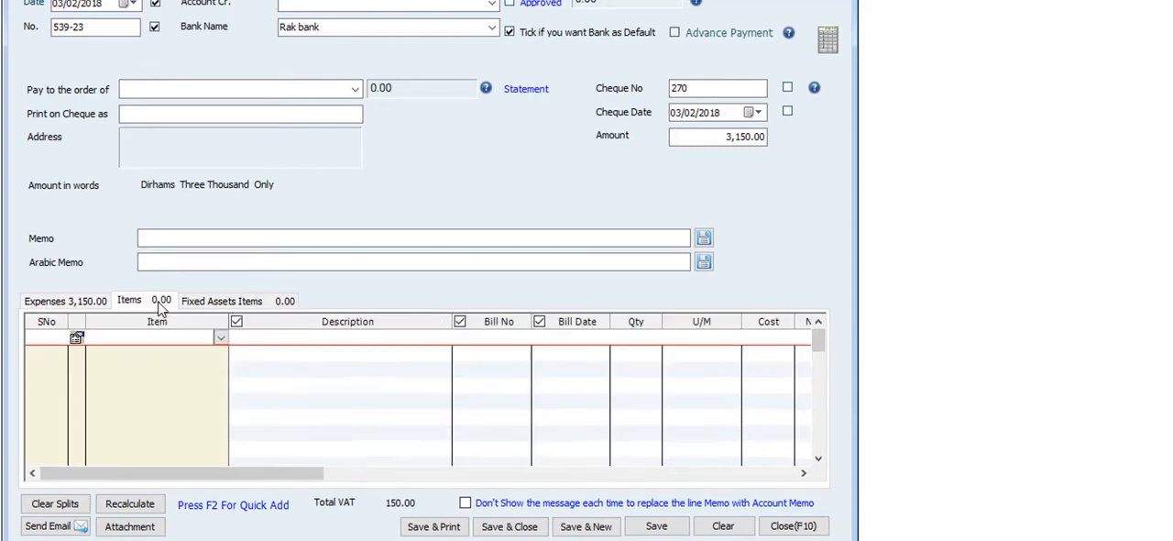
{"action": "left_click", "coordinate": [219, 340]}
{"action": "left_click", "coordinate": [220, 398]}
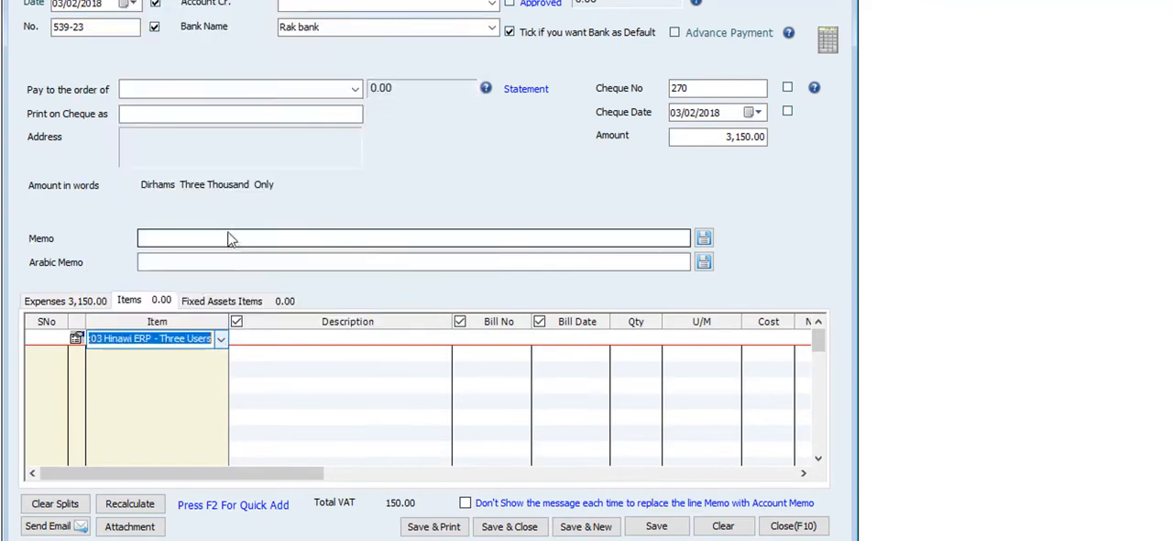
{"action": "left_click", "coordinate": [255, 337]}
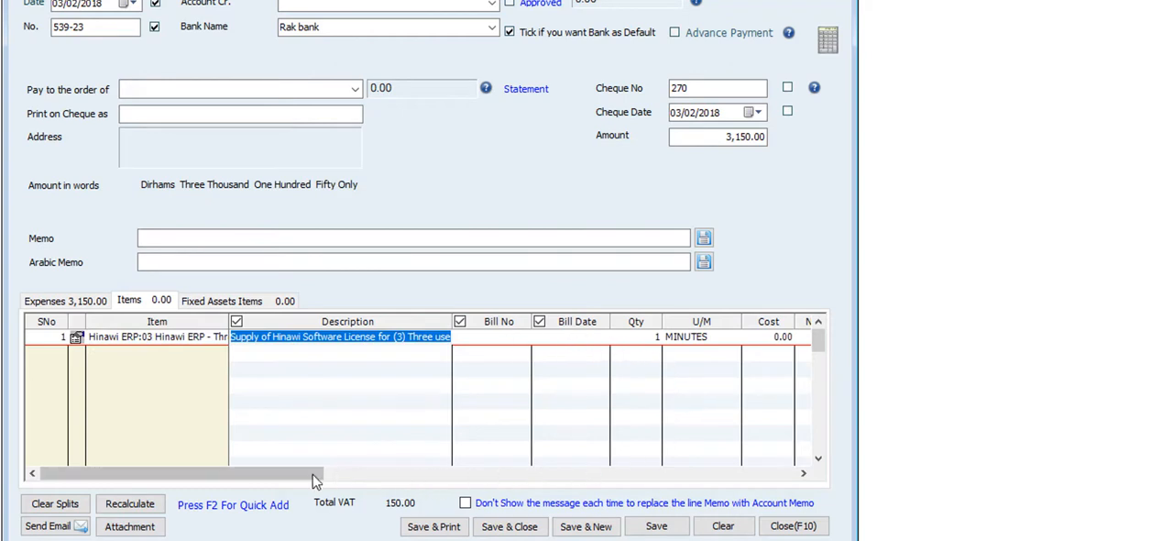
Set the cheque item's cost to 1,500.00 and check its VAT amount
{"action": "left_click_drag", "start_coordinate": [317, 474], "coordinate": [469, 472]}
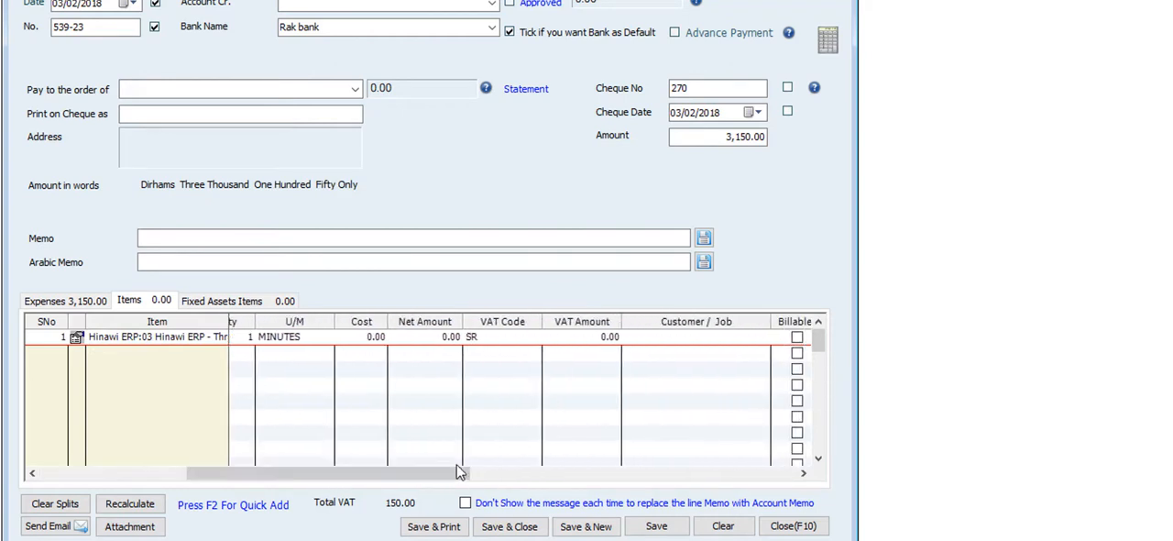
{"action": "left_click", "coordinate": [359, 337]}
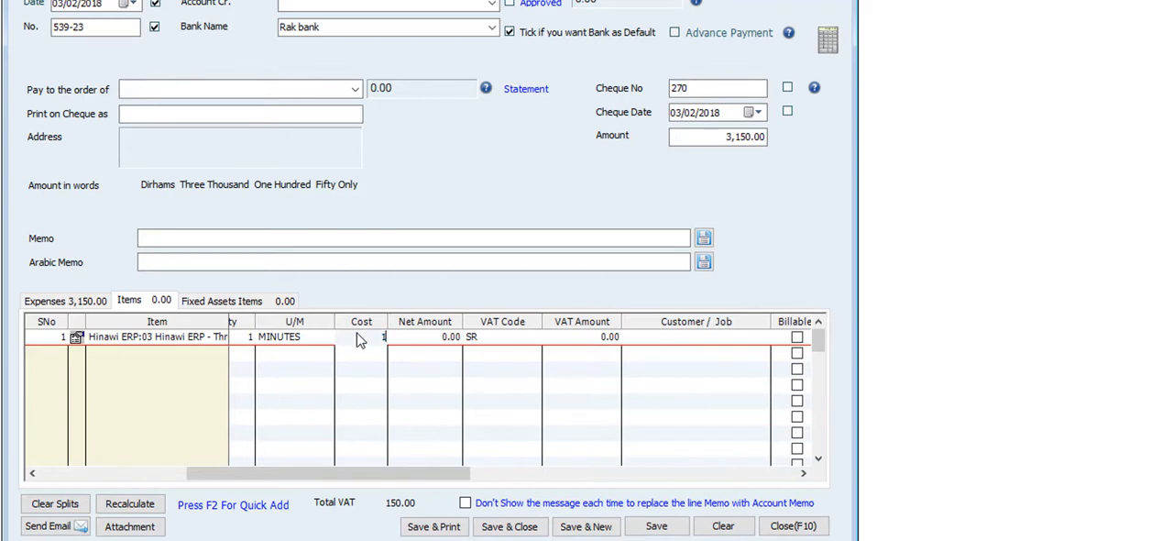
{"action": "key", "text": "Tab"}
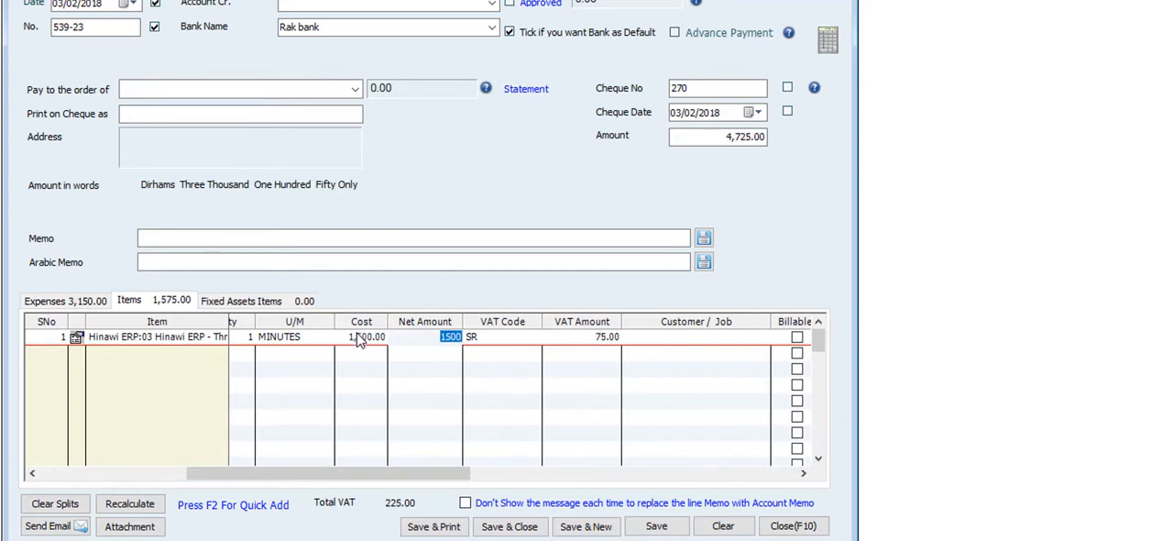
{"action": "left_click", "coordinate": [576, 339]}
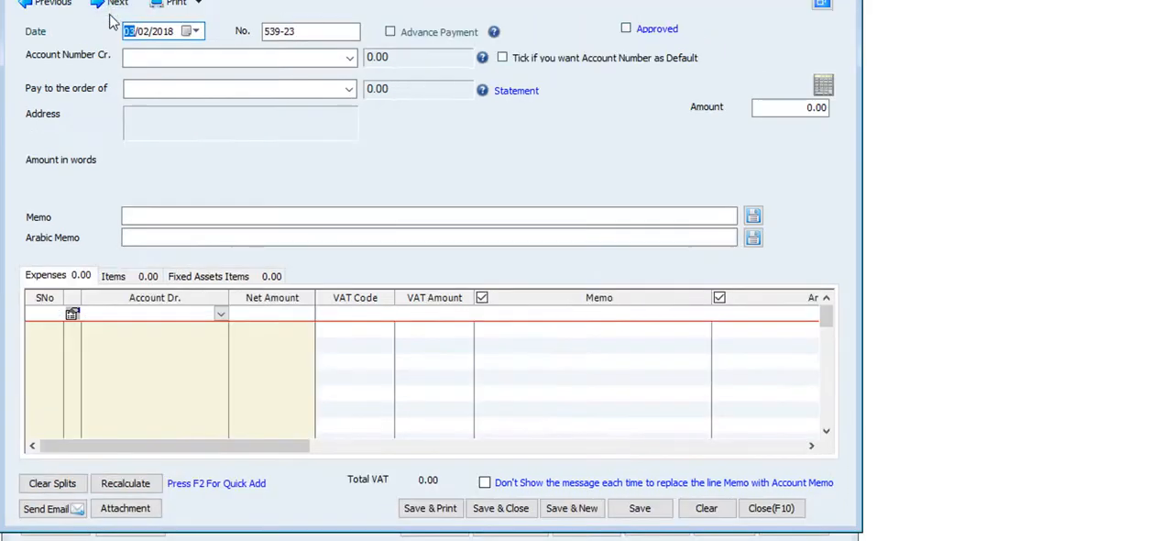
Move the cash payment form aside, then open a new vendor bill and view its expense and item lines
{"action": "left_click_drag", "start_coordinate": [118, 0], "coordinate": [401, 0]}
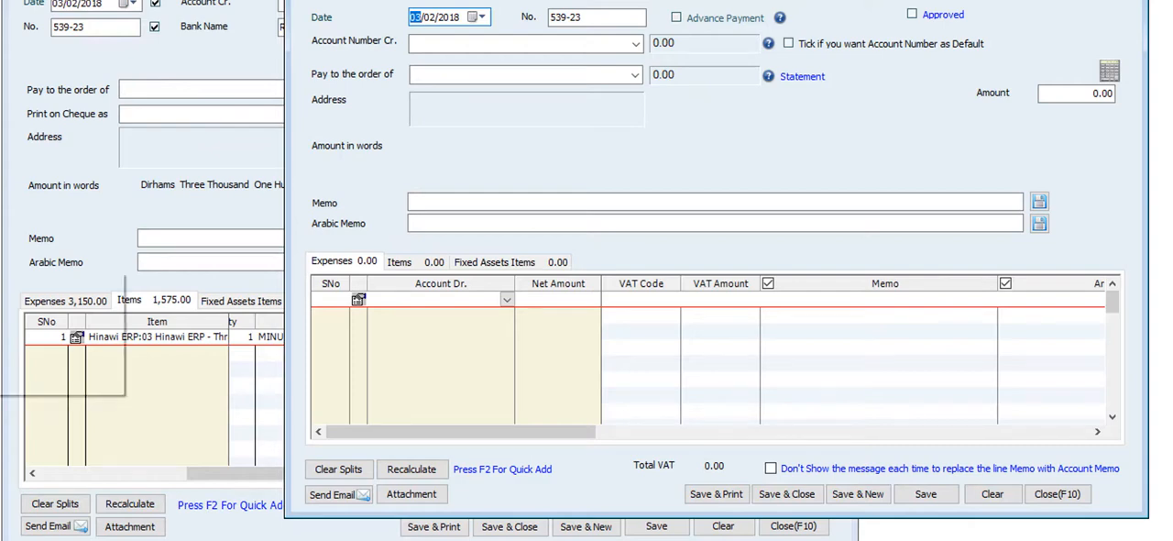
{"action": "left_click", "coordinate": [36, 279]}
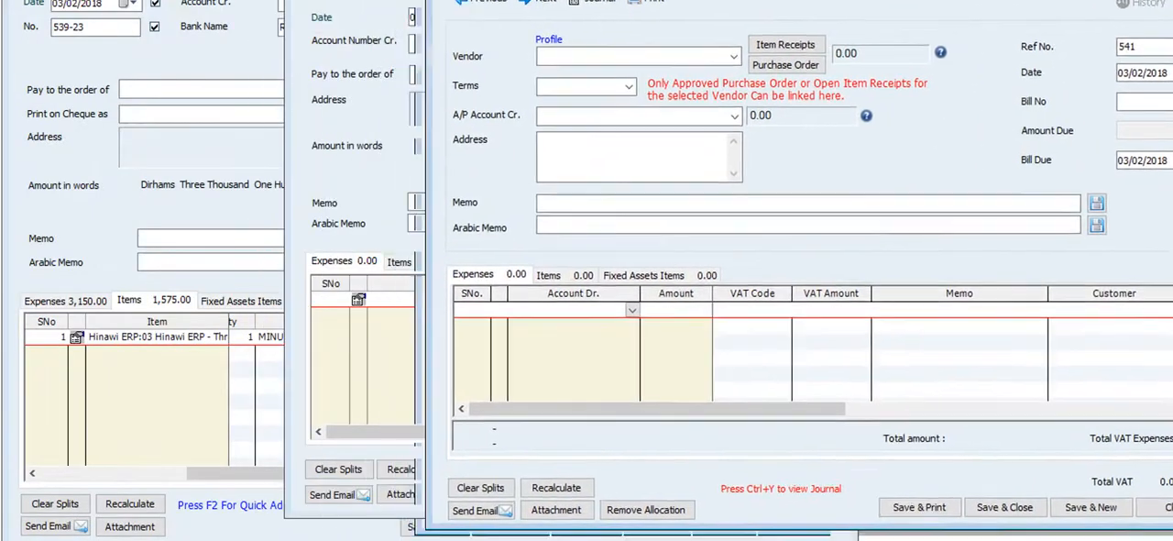
{"action": "left_click", "coordinate": [549, 275]}
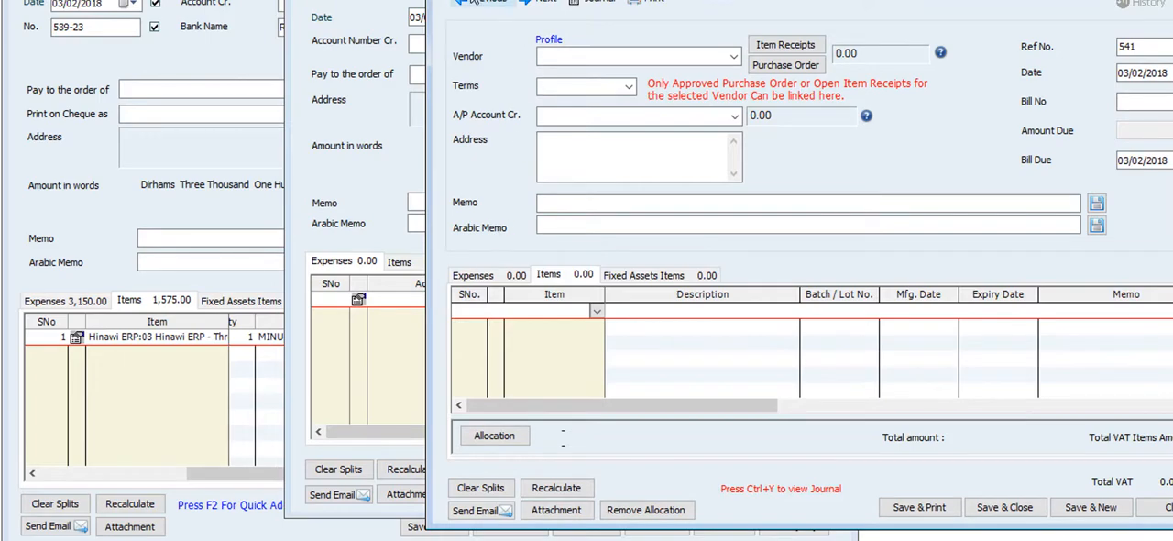
Close the vendor bill, cash payment and cheque forms, discarding the cheque's changes
{"action": "left_click", "coordinate": [440, 0]}
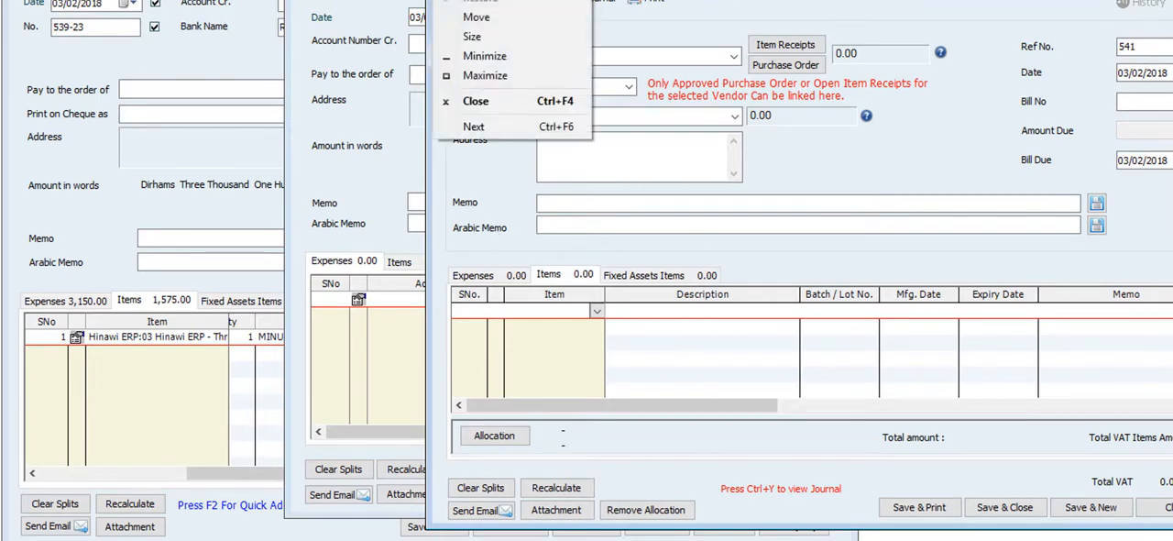
{"action": "left_click", "coordinate": [463, 102]}
{"action": "left_click", "coordinate": [526, 147]}
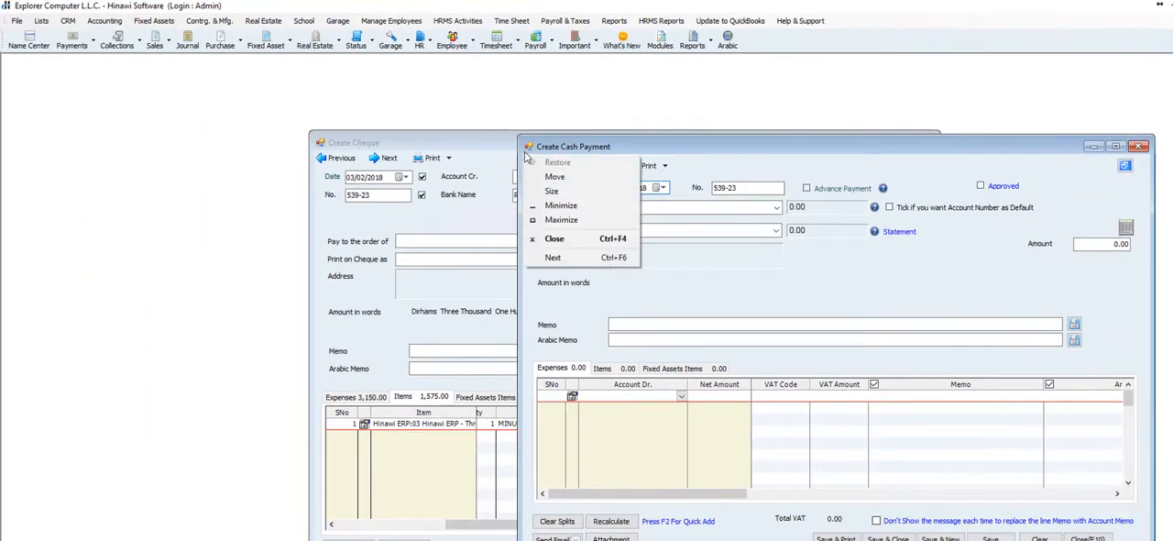
{"action": "left_click", "coordinate": [553, 239]}
{"action": "left_click", "coordinate": [320, 144]}
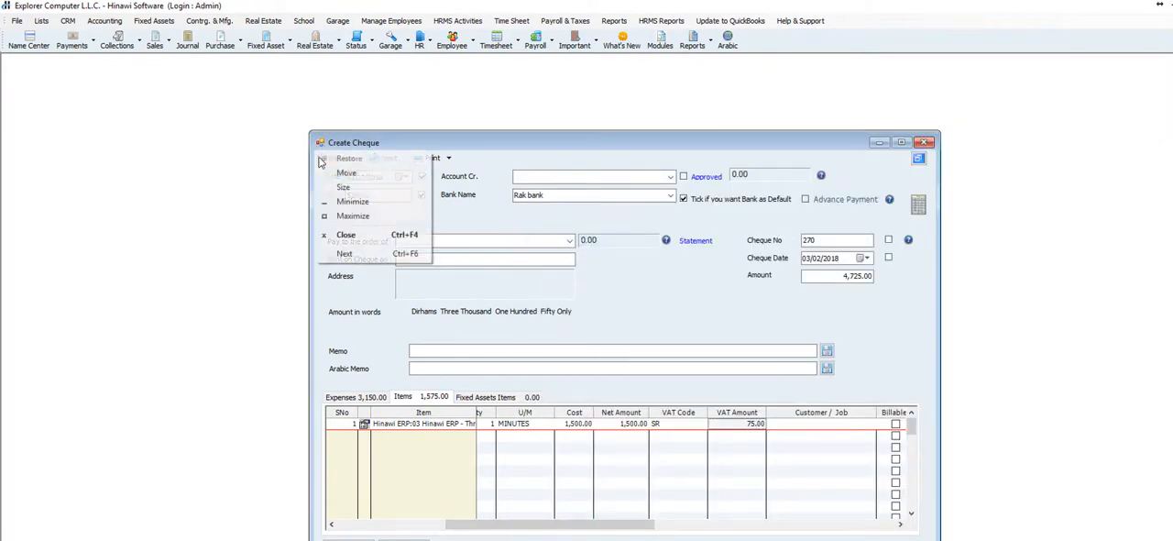
{"action": "left_click", "coordinate": [346, 235]}
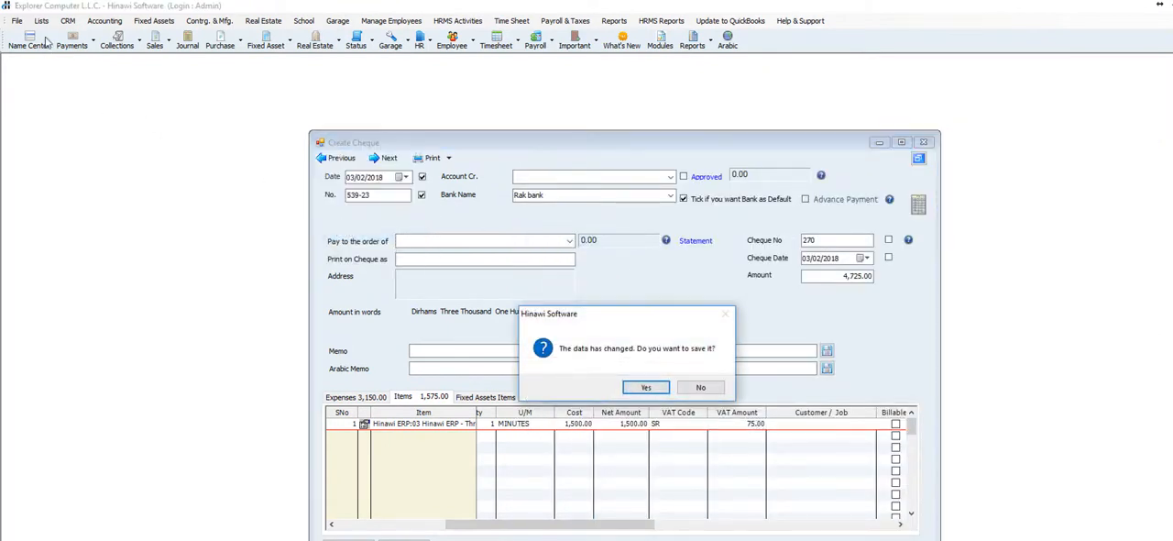
{"action": "left_click", "coordinate": [700, 386]}
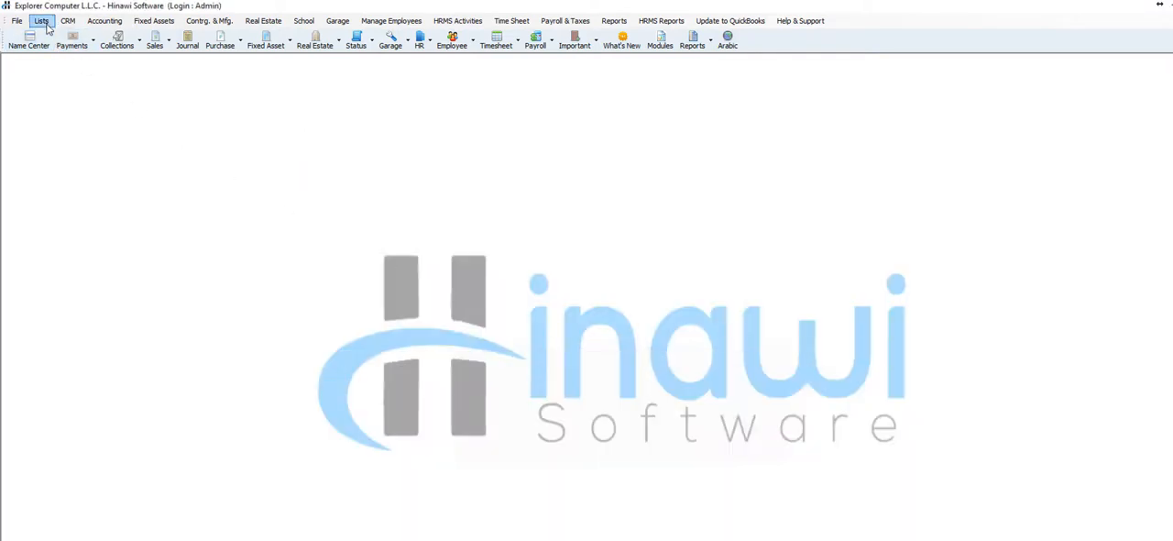
Create a new quotation for the customer Explorer Computer- Cust
{"action": "left_click", "coordinate": [110, 21]}
{"action": "mouse_move", "coordinate": [211, 206]}
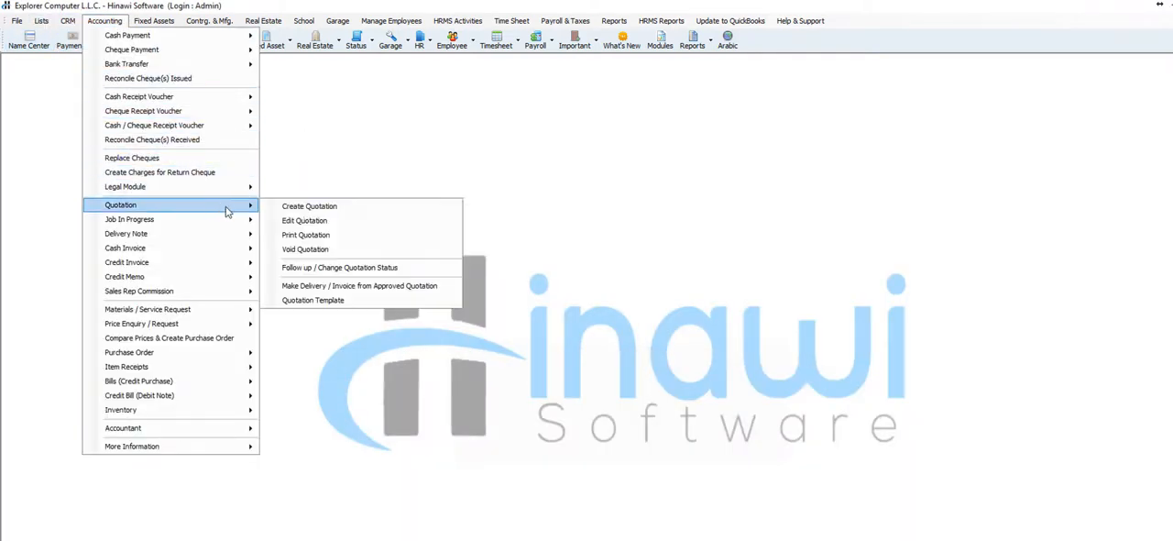
{"action": "left_click", "coordinate": [313, 209]}
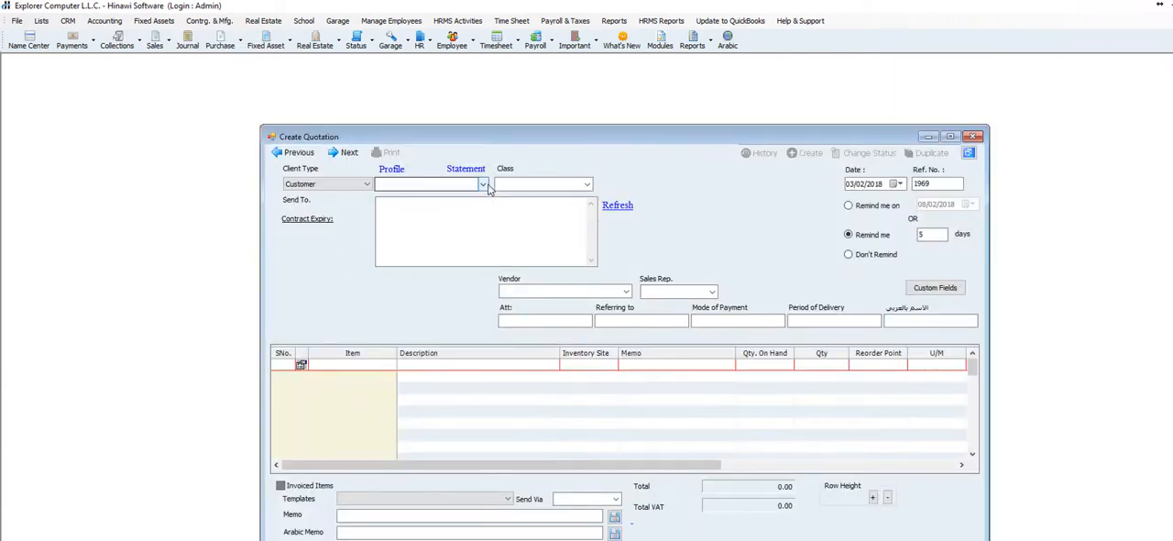
{"action": "left_click", "coordinate": [483, 184]}
{"action": "left_click", "coordinate": [463, 196]}
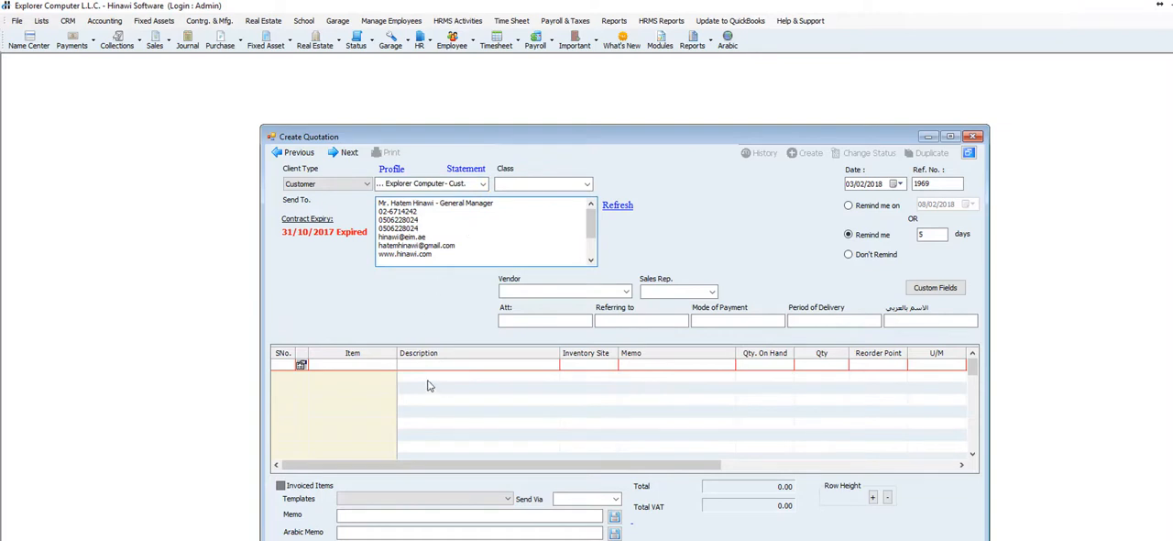
Add the Hinawi ERP:10 item to the first line of the quotation
{"action": "left_click", "coordinate": [396, 367]}
{"action": "left_click", "coordinate": [393, 367]}
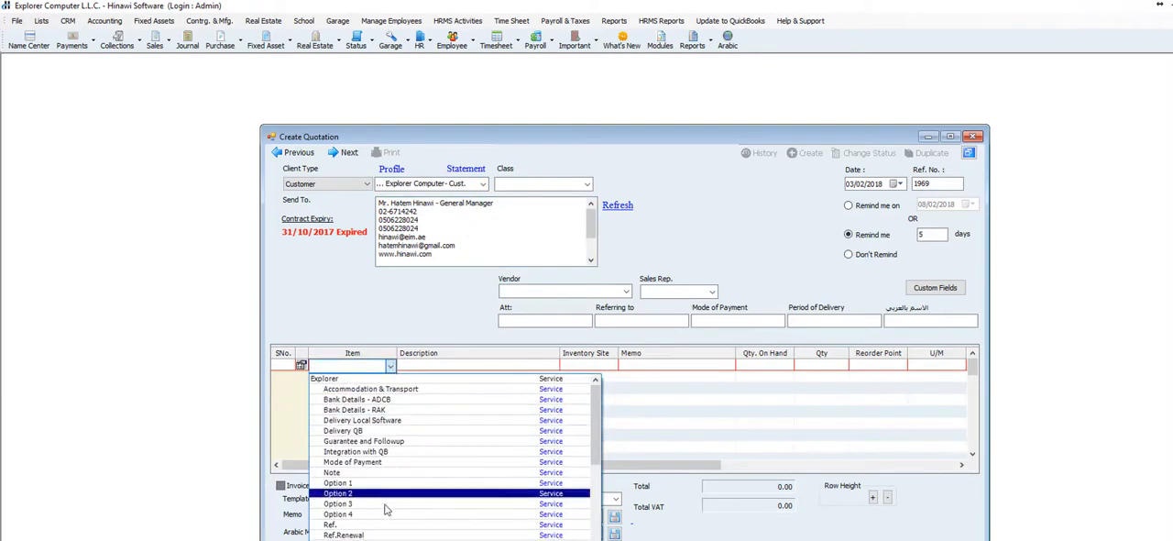
{"action": "left_click", "coordinate": [473, 539]}
{"action": "left_click", "coordinate": [471, 366]}
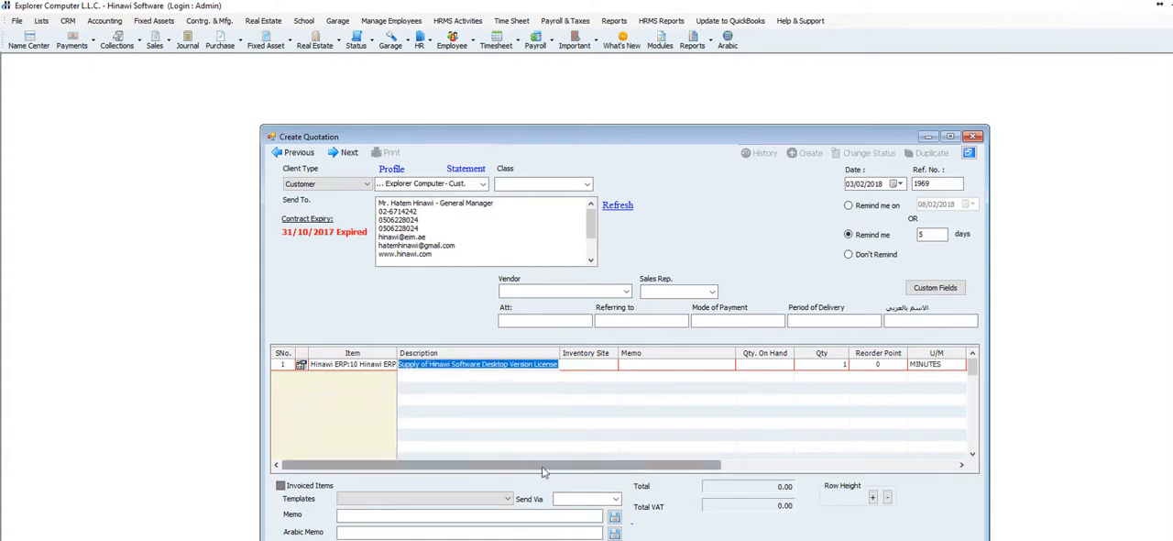
Set the rate of the quotation's Hinawi ERP item to 600
{"action": "left_click_drag", "start_coordinate": [545, 465], "coordinate": [669, 464]}
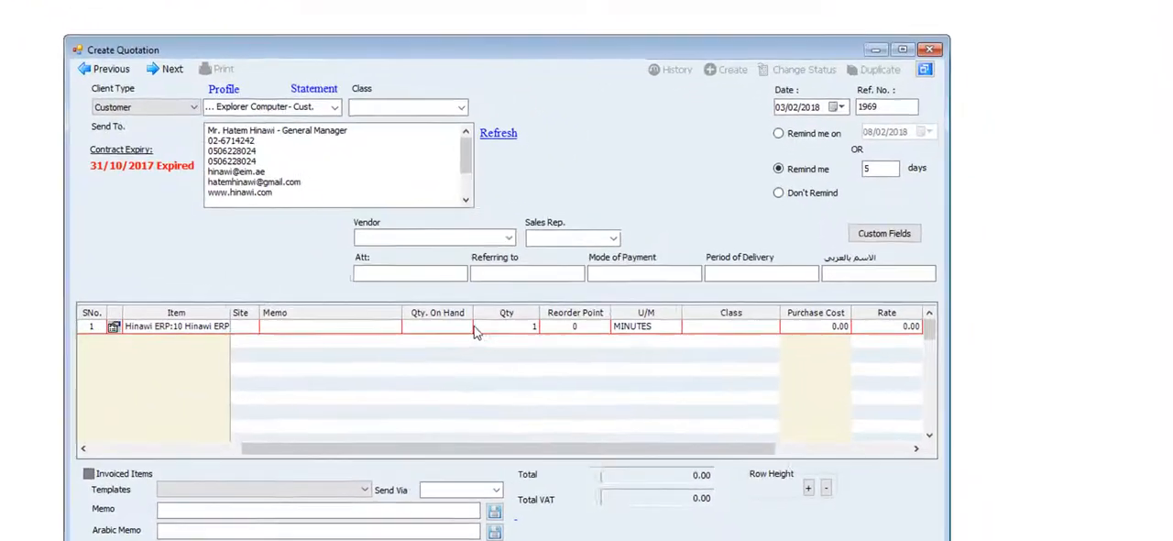
{"action": "left_click", "coordinate": [584, 362]}
{"action": "left_click", "coordinate": [449, 311]}
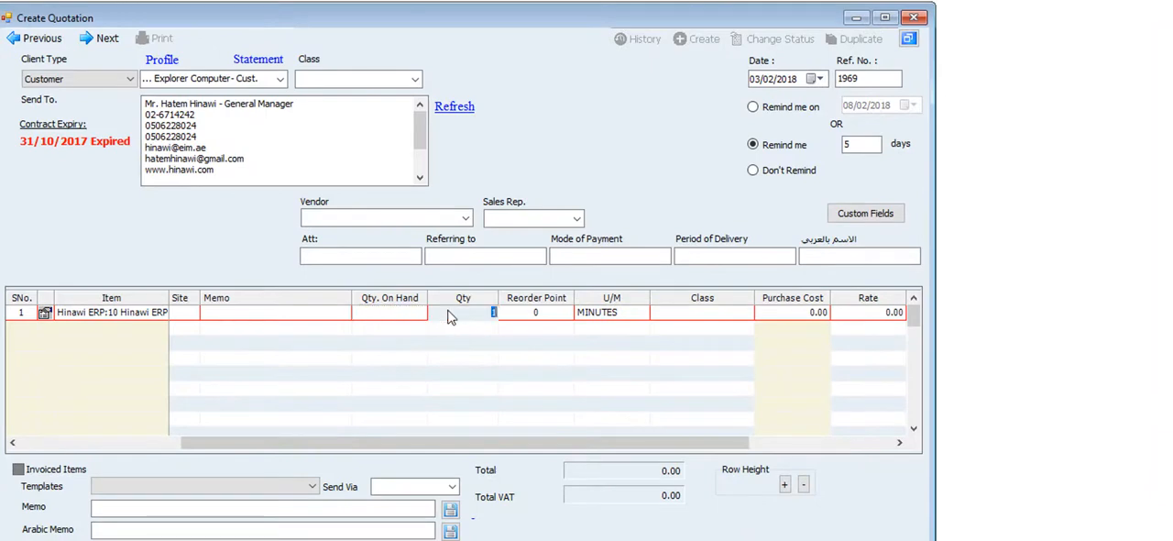
{"action": "left_click_drag", "start_coordinate": [497, 442], "coordinate": [666, 449]}
{"action": "left_click", "coordinate": [629, 313]}
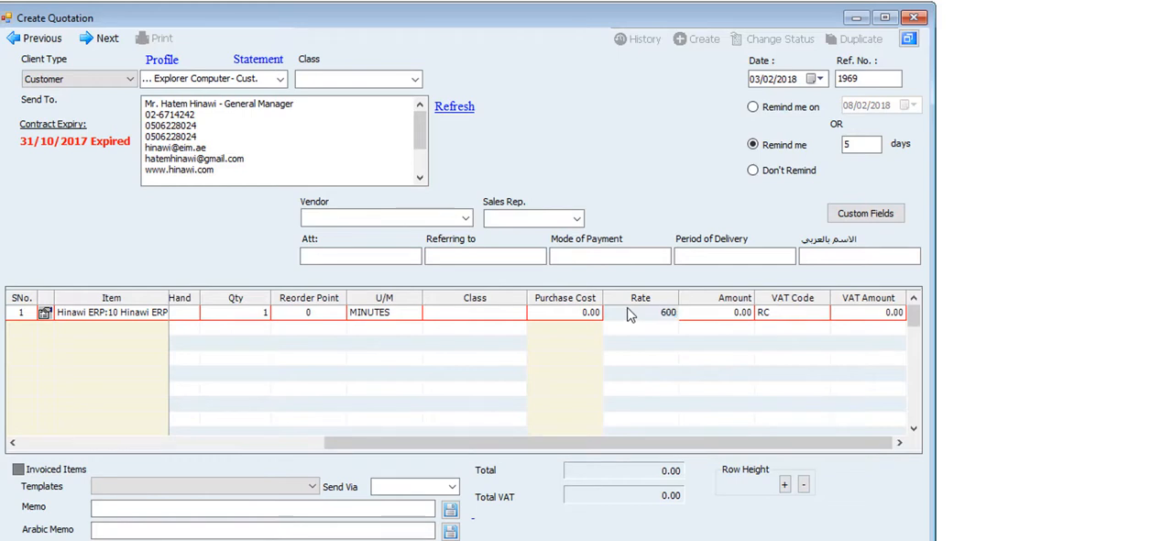
{"action": "key", "text": "Tab"}
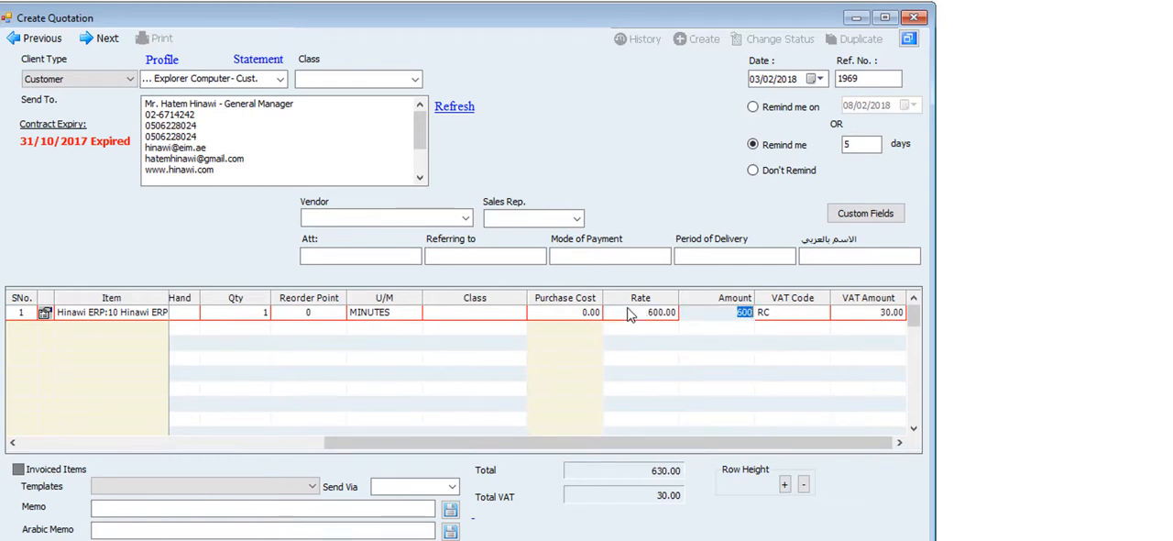
Change the quotation item's VAT code to SR (Standard Rated VAT 5%) and check its VAT amount
{"action": "left_click", "coordinate": [822, 314]}
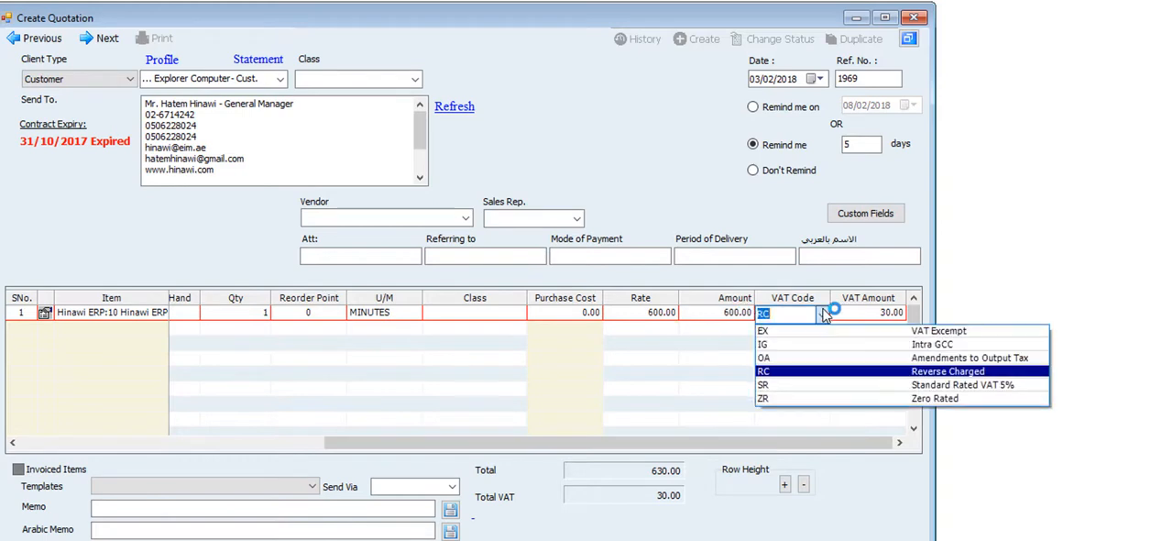
{"action": "left_click", "coordinate": [806, 385]}
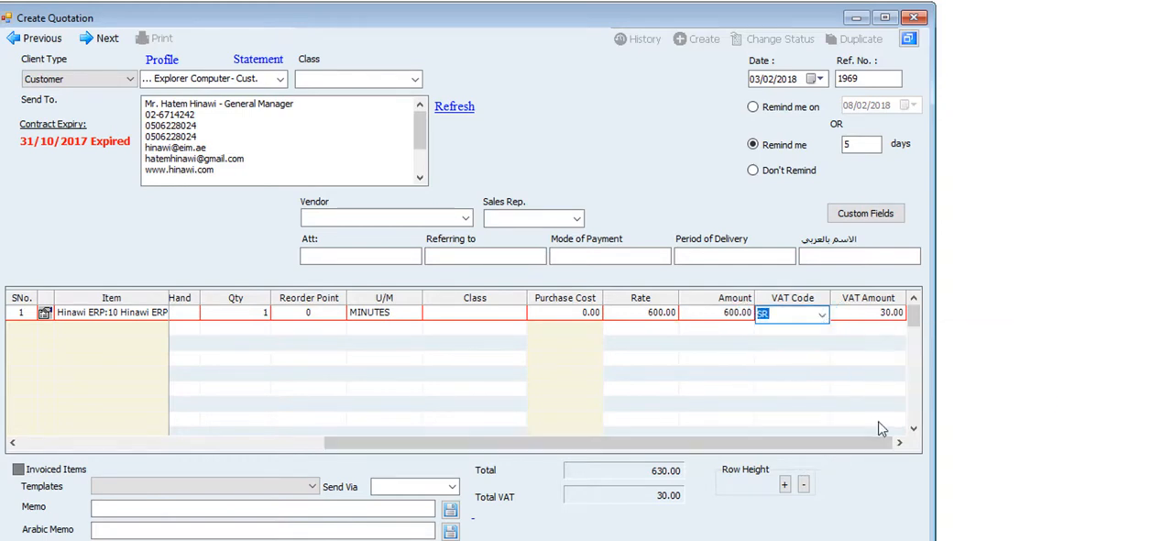
{"action": "left_click", "coordinate": [878, 318]}
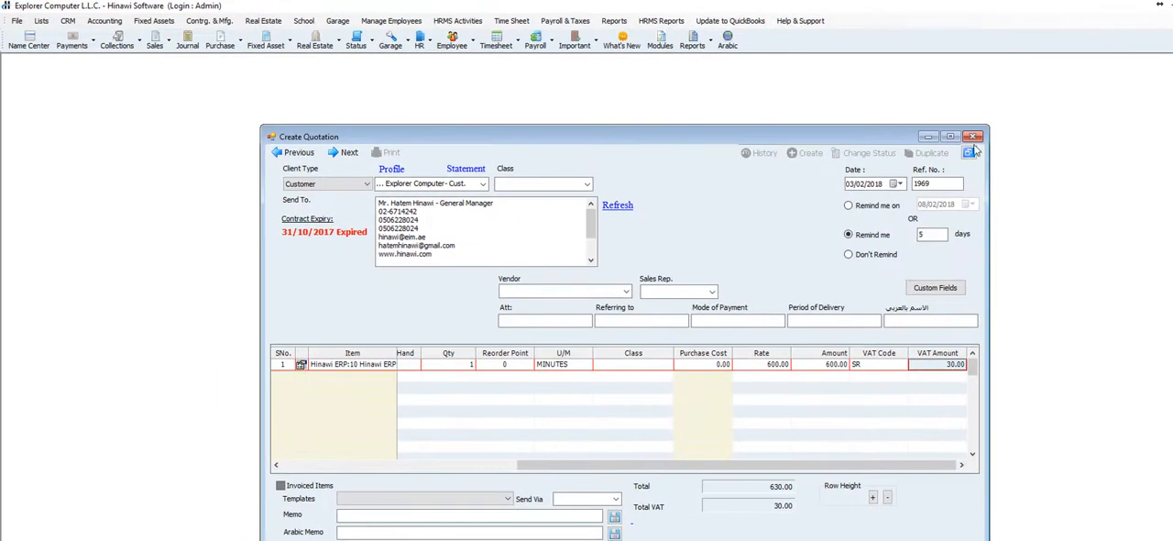
Create a new credit invoice, place it beside the quotation and select Explorer Computer- Cust. as the customer
{"action": "left_click", "coordinate": [106, 23]}
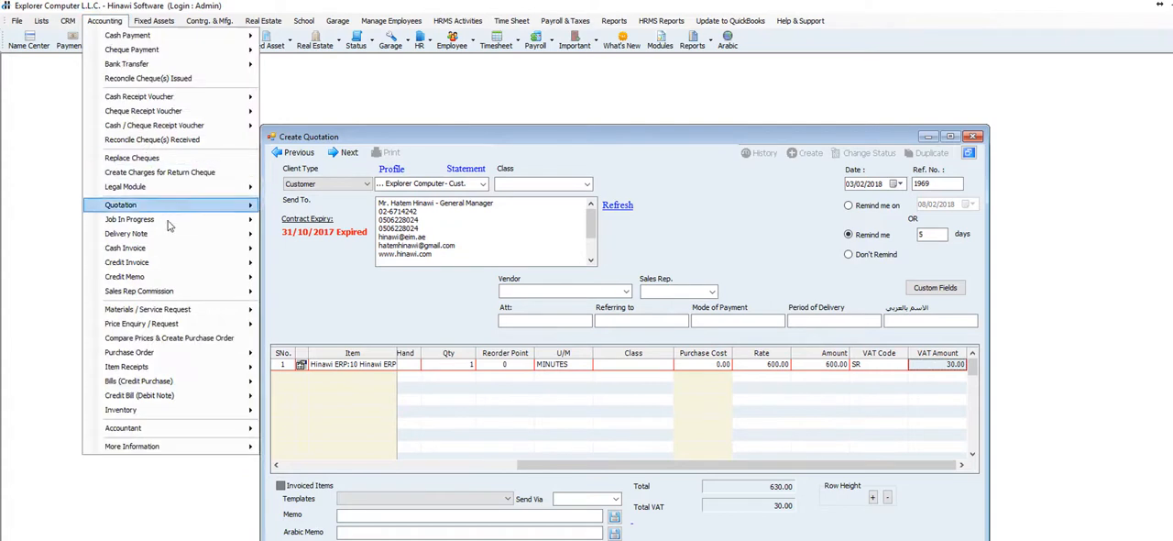
{"action": "mouse_move", "coordinate": [217, 268]}
{"action": "left_click", "coordinate": [296, 266]}
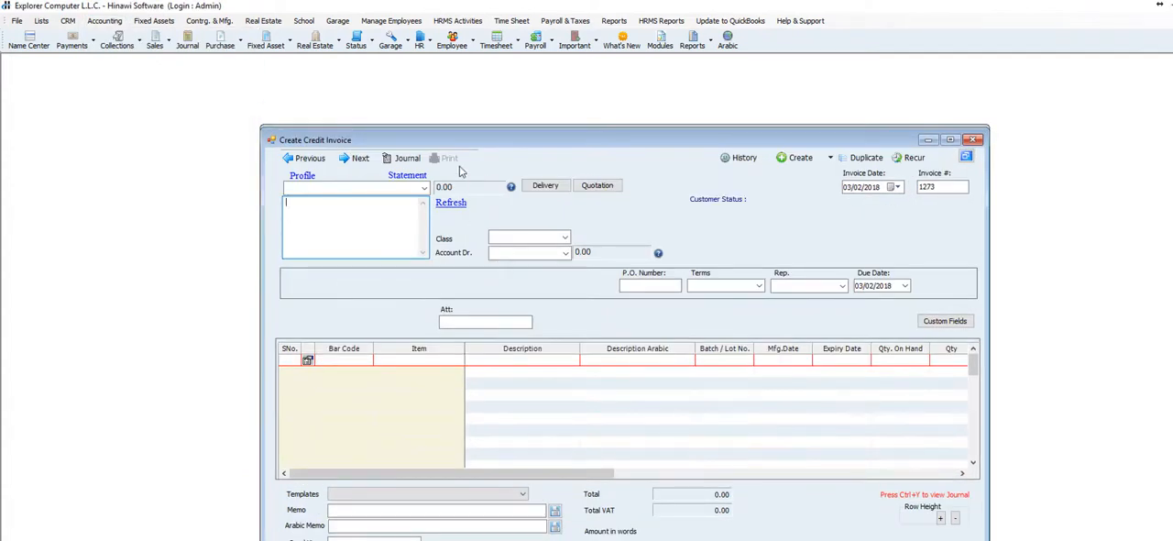
{"action": "left_click_drag", "start_coordinate": [467, 140], "coordinate": [747, 116]}
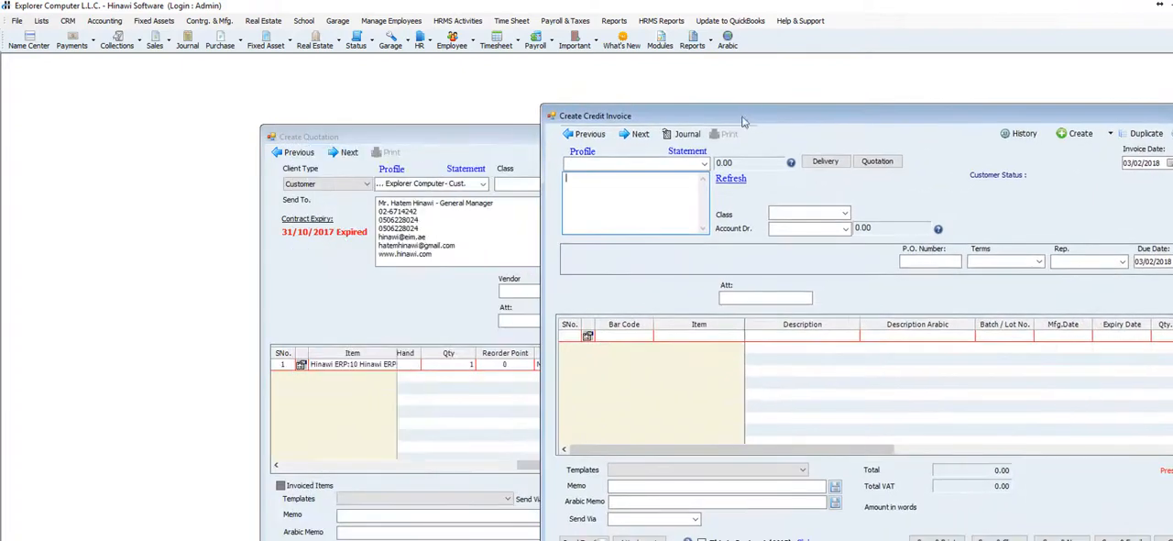
{"action": "left_click", "coordinate": [706, 168]}
{"action": "left_click", "coordinate": [685, 186]}
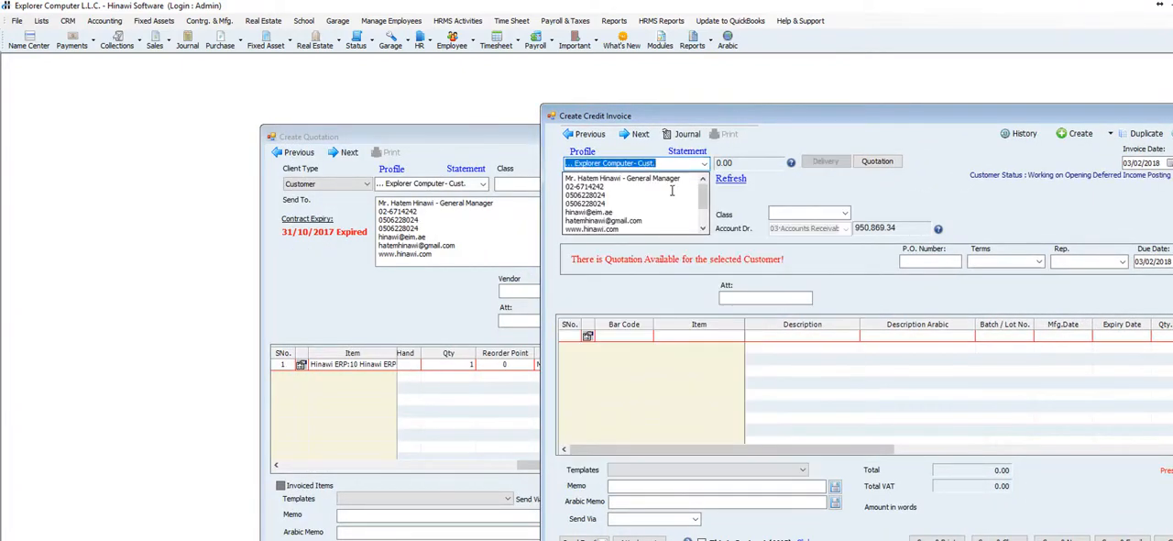
{"action": "left_click", "coordinate": [672, 190]}
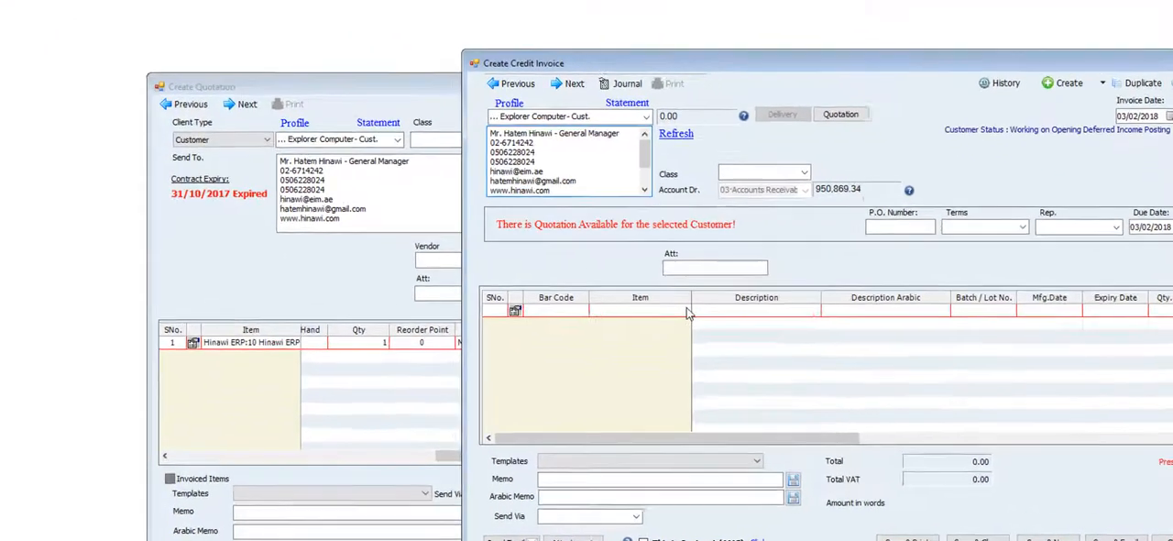
Add the Hinawi ERP:10 item to the first line of the credit invoice
{"action": "left_click", "coordinate": [738, 336]}
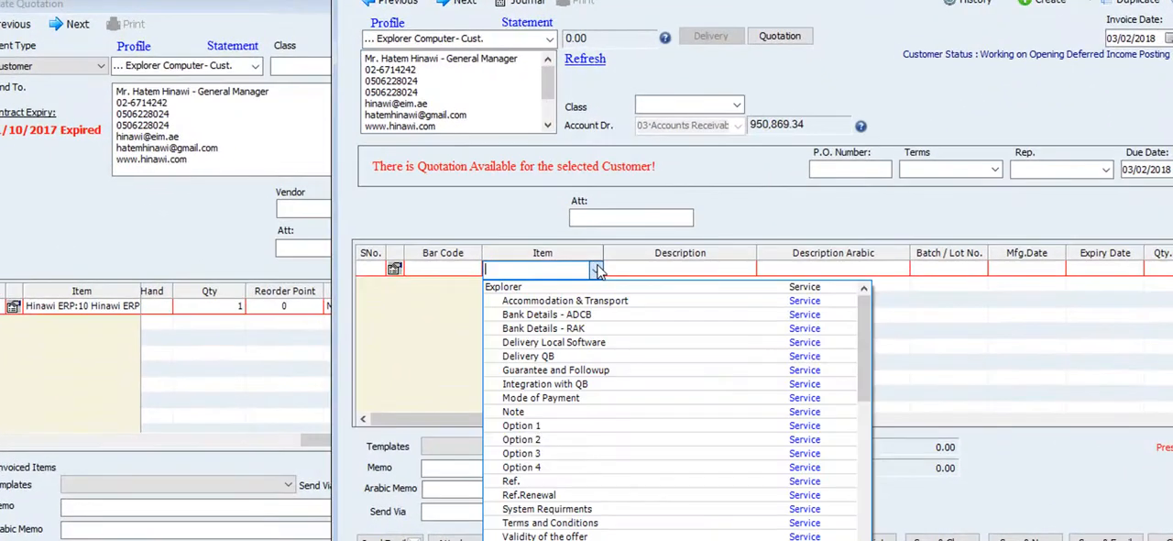
{"action": "left_click", "coordinate": [616, 537]}
{"action": "left_click", "coordinate": [682, 270]}
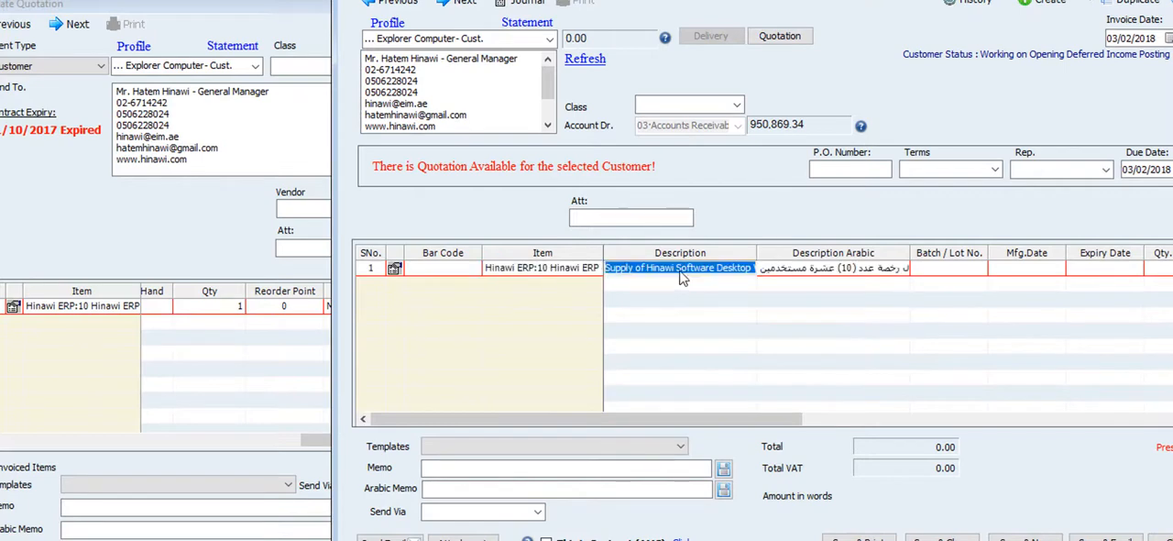
Set the rate of the credit invoice's Hinawi ERP item to 9,000
{"action": "left_click_drag", "start_coordinate": [660, 419], "coordinate": [1019, 419]}
{"action": "left_click", "coordinate": [837, 271]}
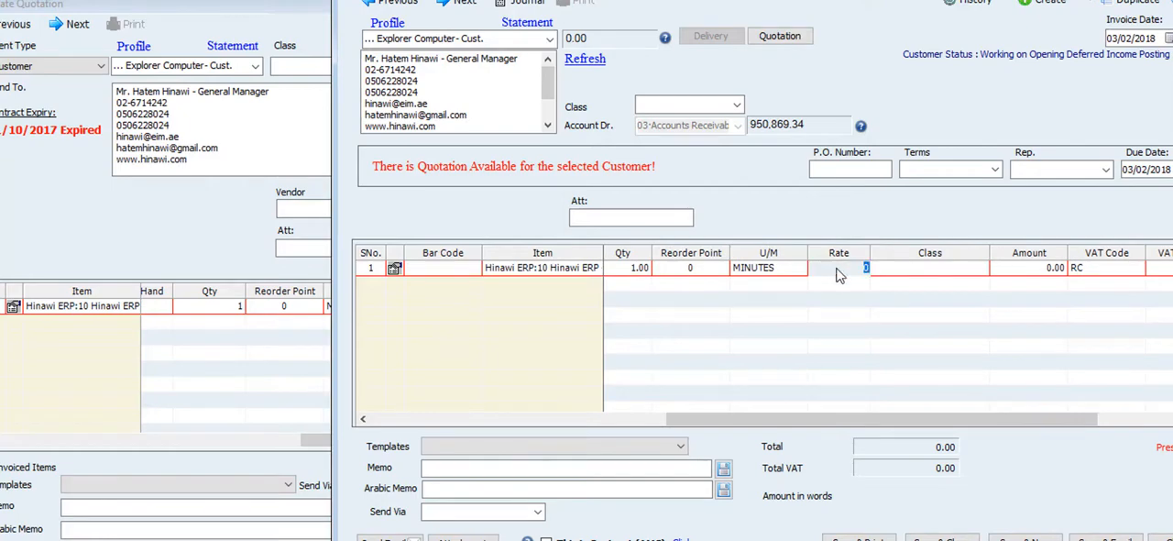
{"action": "type", "text": "9,000"}
{"action": "key", "text": "Tab"}
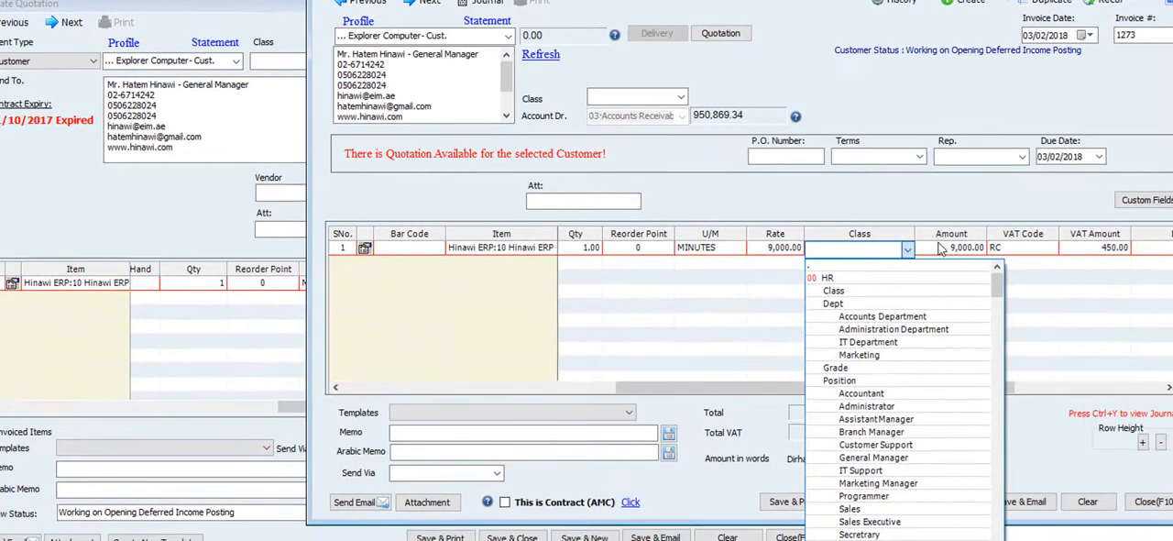
{"action": "left_click", "coordinate": [974, 254]}
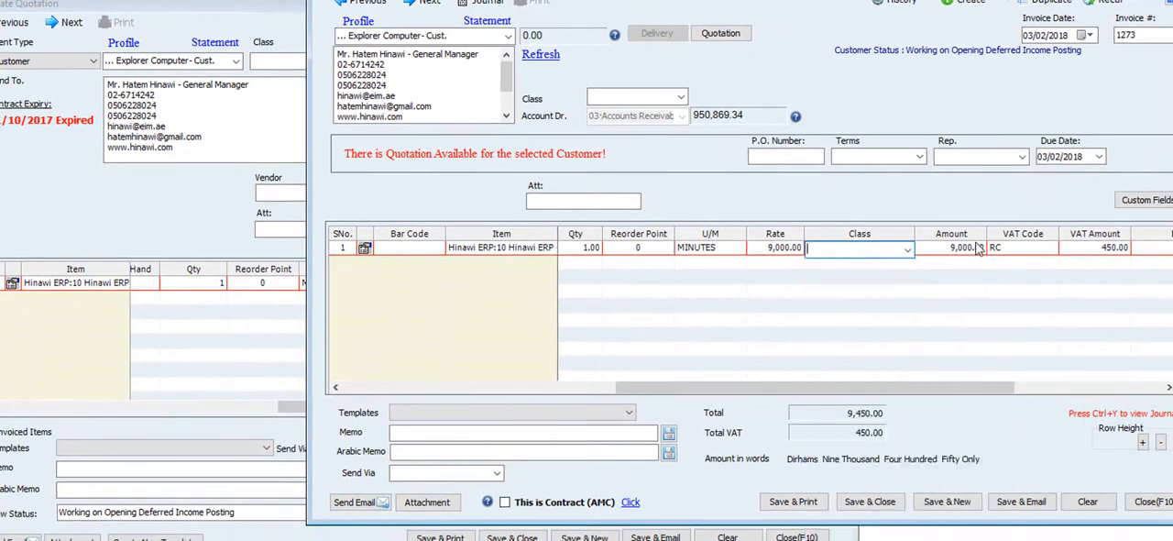
Change the VAT code of the credit invoice's item line to EX and check its VAT amount
{"action": "left_click", "coordinate": [1031, 256]}
{"action": "left_click", "coordinate": [1052, 249]}
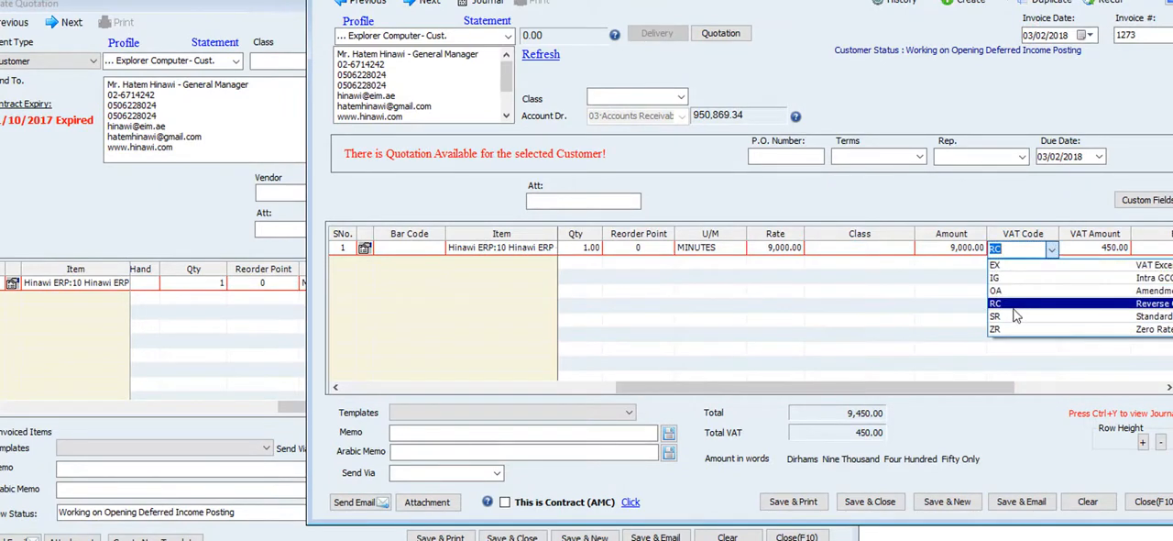
{"action": "left_click", "coordinate": [1020, 265]}
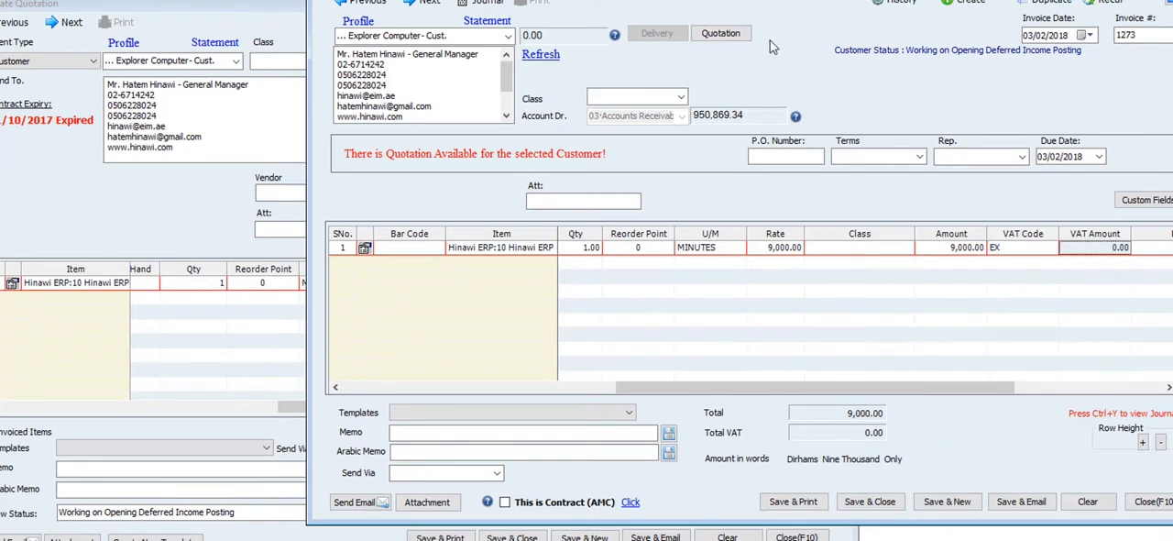
Close the credit invoice and the quotation without saving either of them
{"action": "left_click_drag", "start_coordinate": [722, 0], "coordinate": [463, 0]}
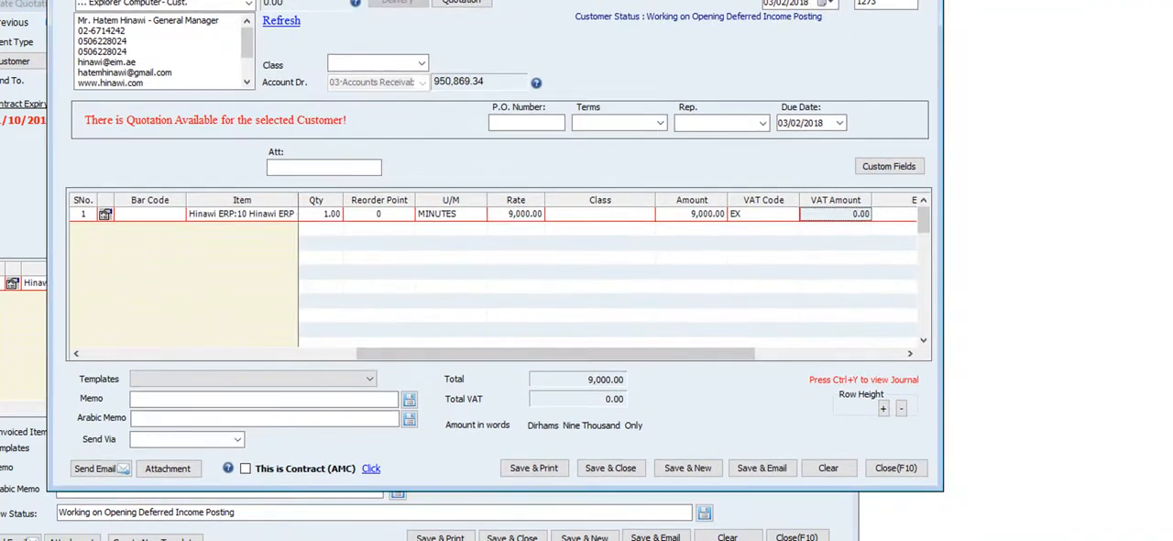
{"action": "left_click", "coordinate": [878, 469]}
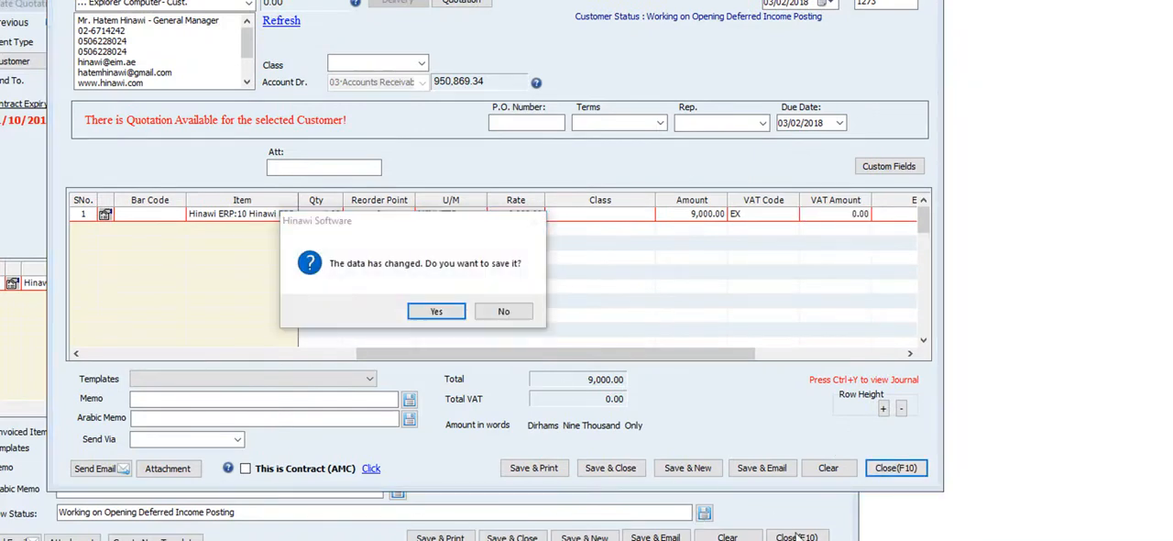
{"action": "left_click", "coordinate": [504, 311]}
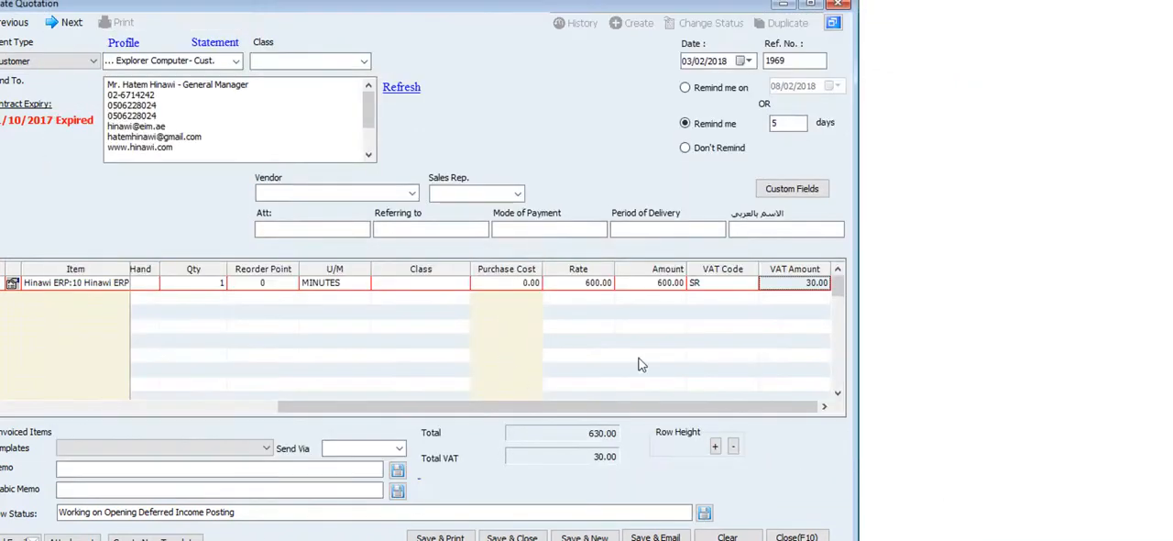
{"action": "left_click", "coordinate": [838, 4]}
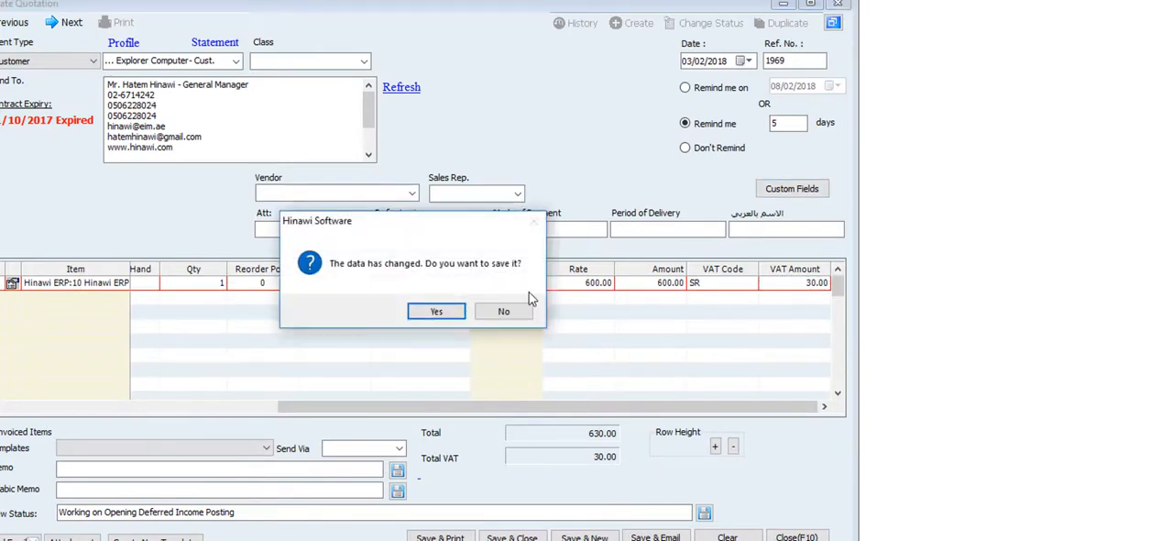
{"action": "left_click", "coordinate": [512, 312]}
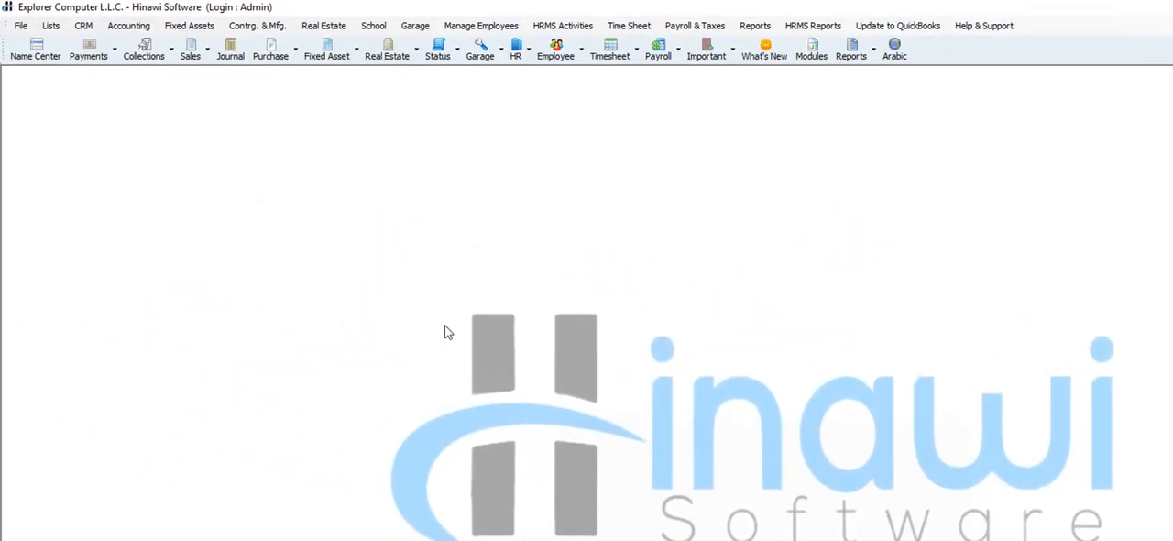
Open the accounting quotation template Standard Quotation With Options and New Logo in a maximized design view
{"action": "left_click", "coordinate": [21, 25]}
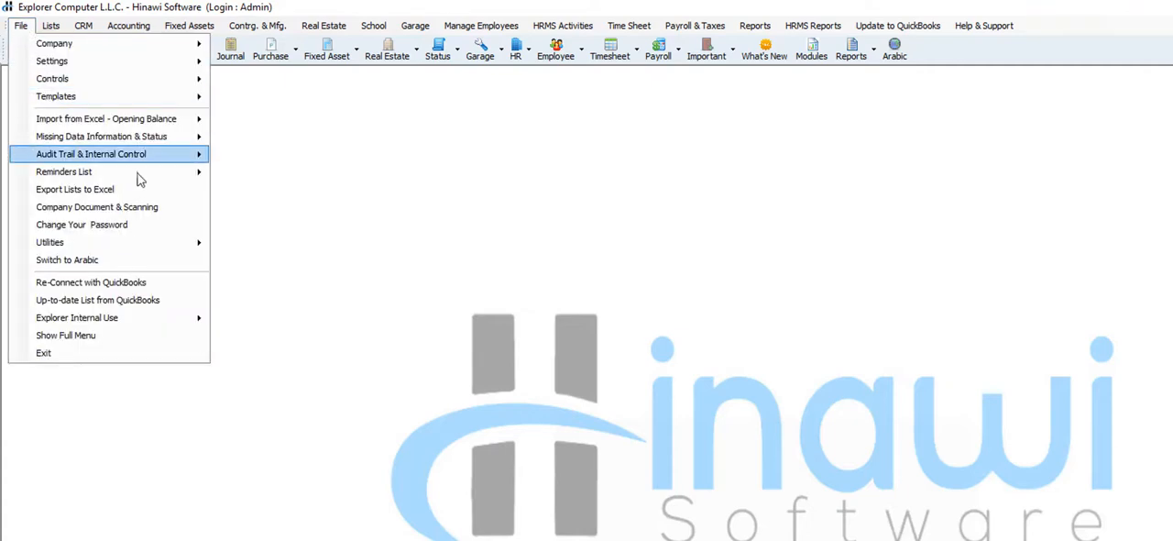
{"action": "mouse_move", "coordinate": [199, 101]}
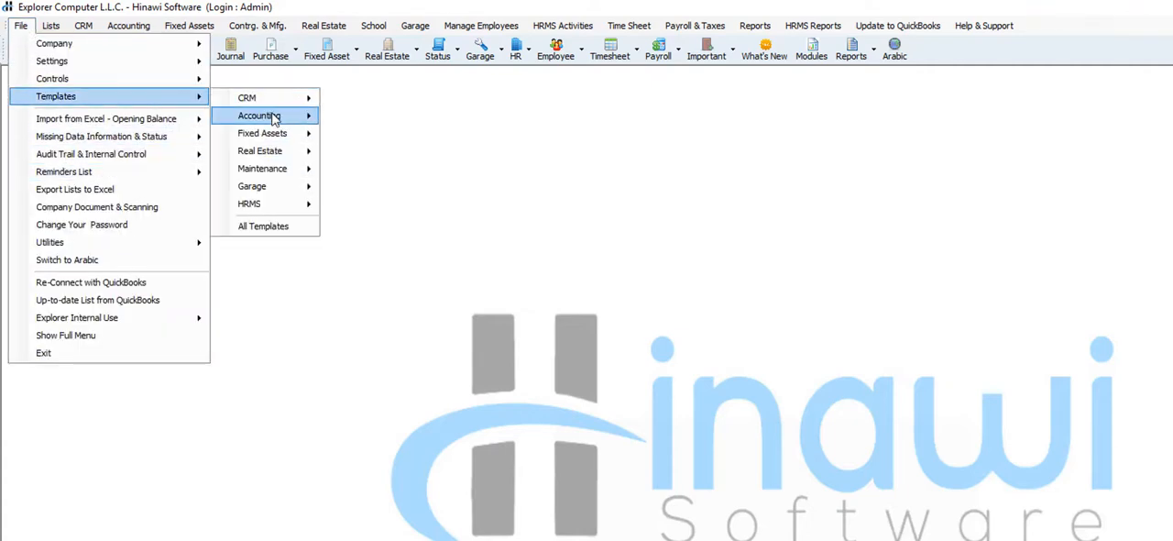
{"action": "mouse_move", "coordinate": [275, 116]}
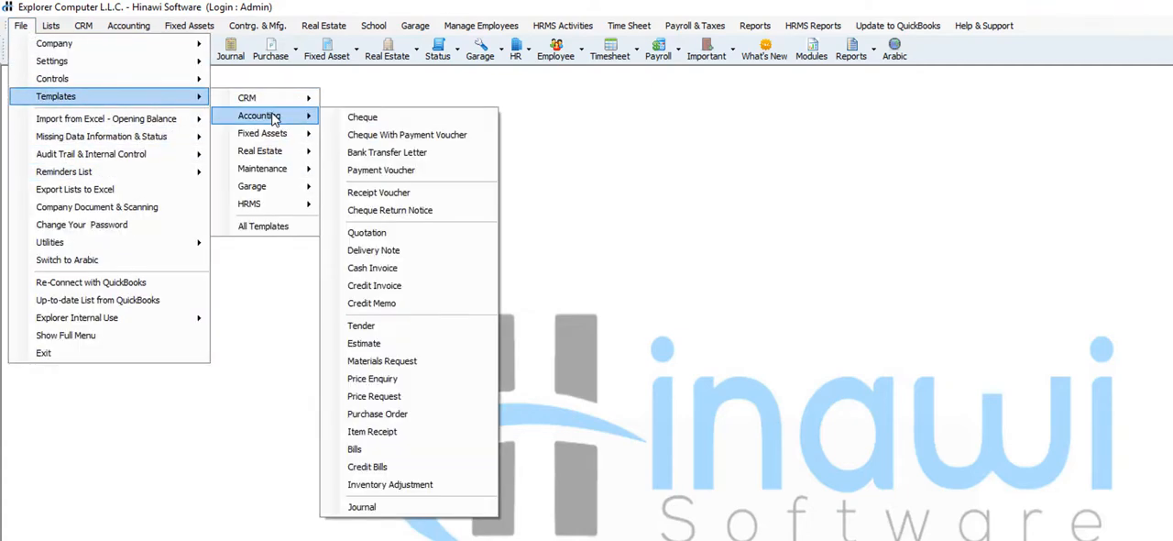
{"action": "left_click", "coordinate": [459, 235]}
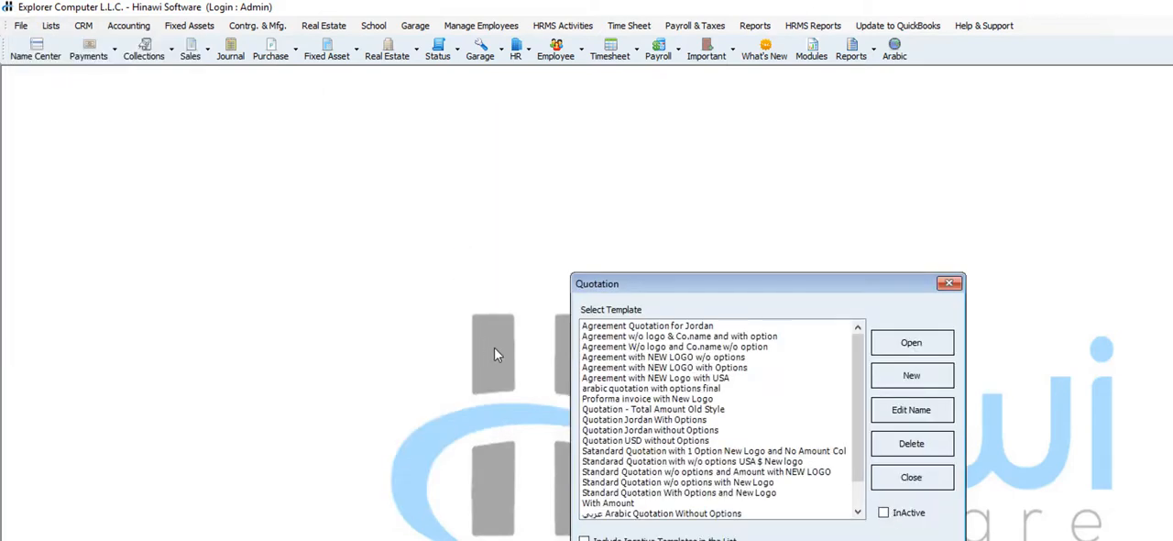
{"action": "left_click", "coordinate": [707, 432]}
{"action": "scroll", "coordinate": [715, 438], "scroll_direction": "down", "scroll_amount": 1}
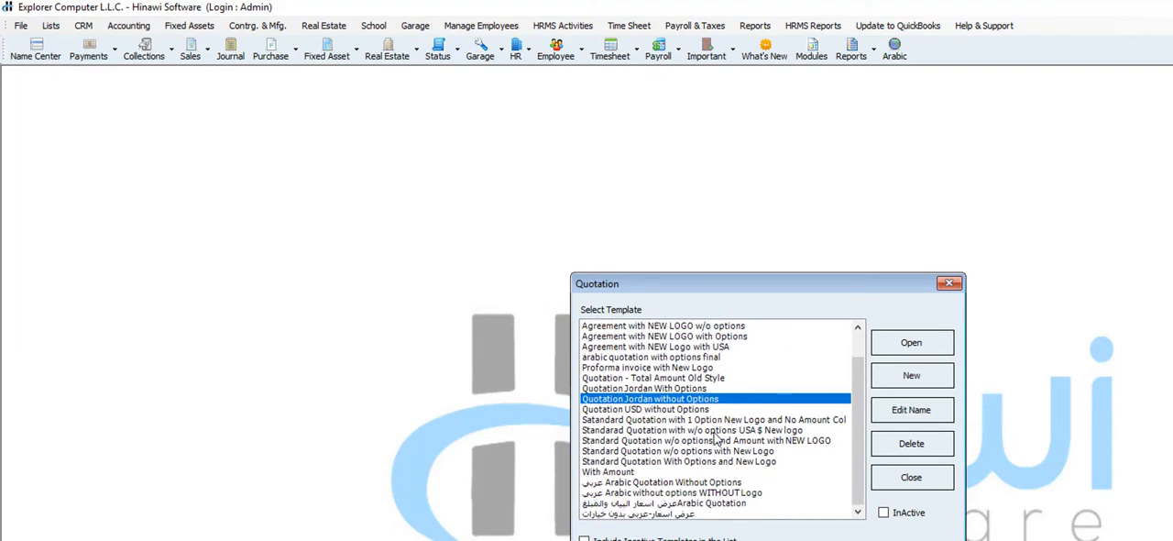
{"action": "double_click", "coordinate": [709, 461]}
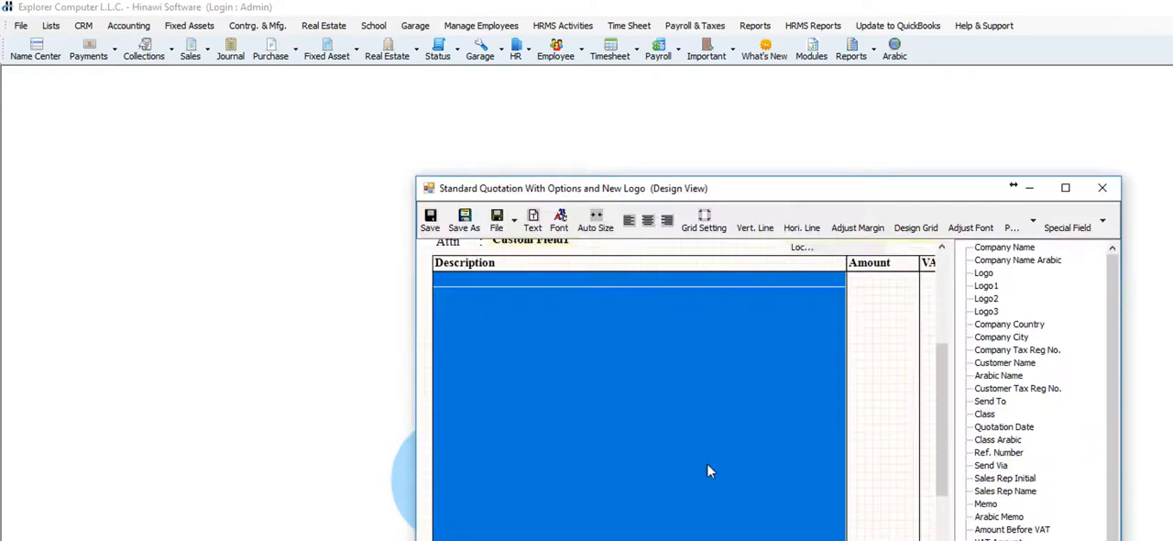
{"action": "double_click", "coordinate": [784, 188]}
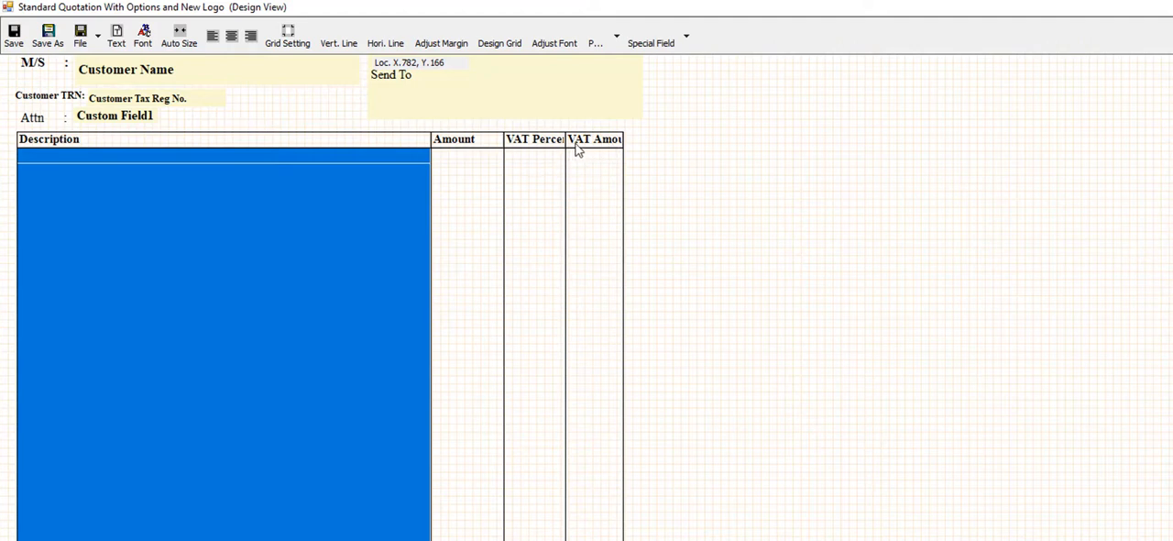
Select the VAT Percentage and VAT Amount columns in the template's table and slightly adjust the VAT Amount column's width
{"action": "left_click", "coordinate": [556, 142]}
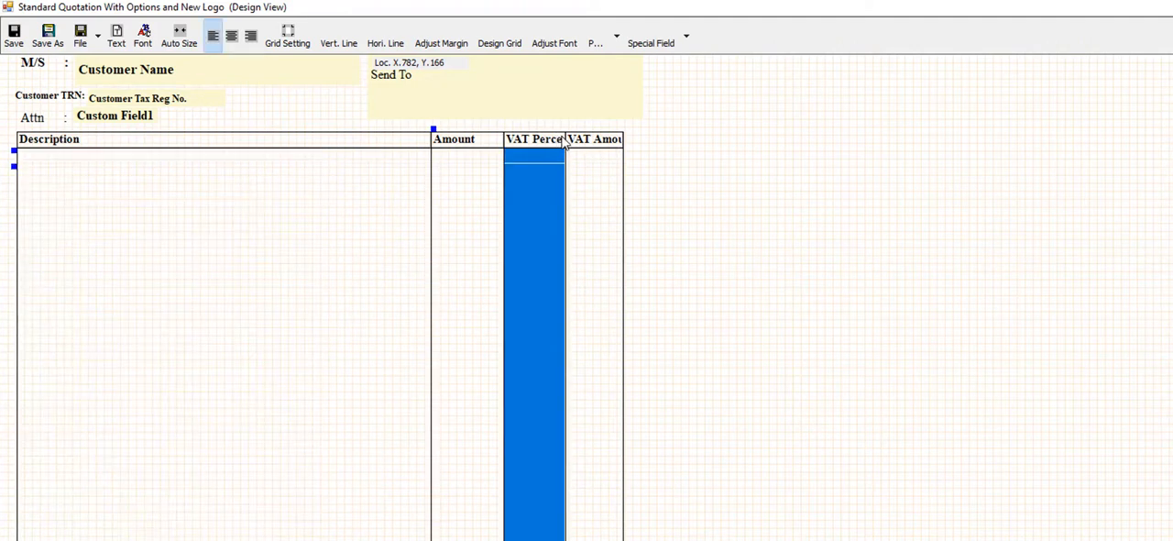
{"action": "left_click", "coordinate": [579, 146]}
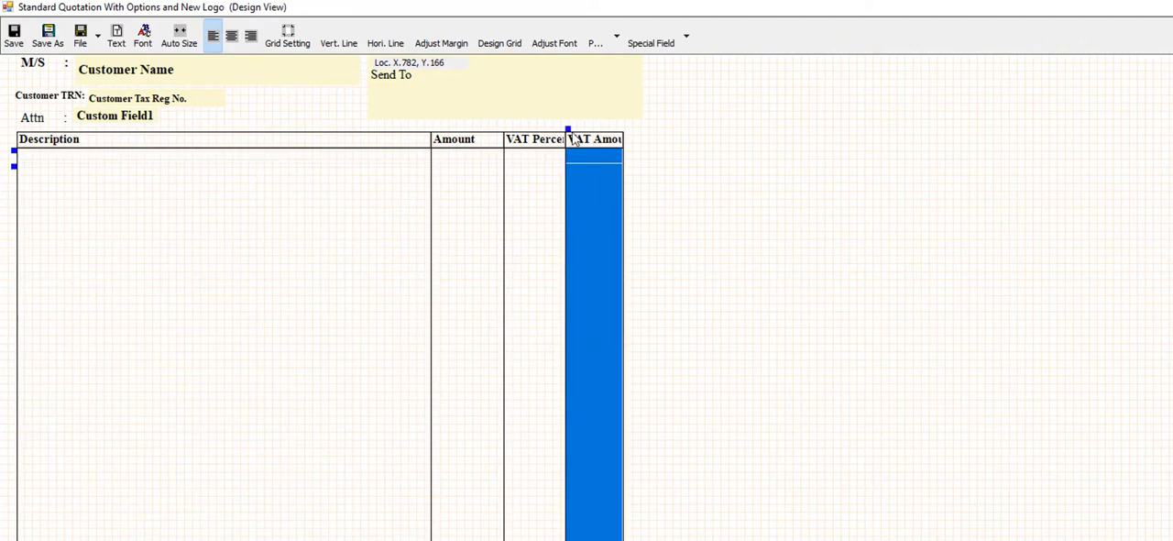
{"action": "key", "text": "Delete"}
{"action": "left_click_drag", "start_coordinate": [584, 128], "coordinate": [621, 129]}
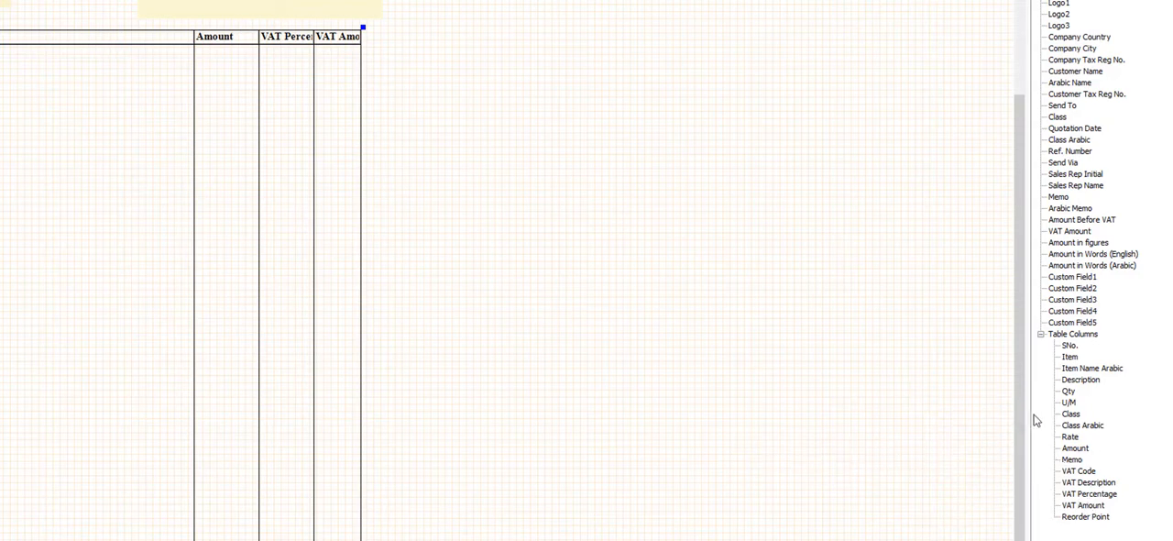
Locate the Company and Customer Tax Reg No. fields and shift the placed Customer Tax Reg No. field slightly away from its Customer TRN label
{"action": "scroll", "coordinate": [1000, 333], "scroll_direction": "up", "scroll_amount": 3}
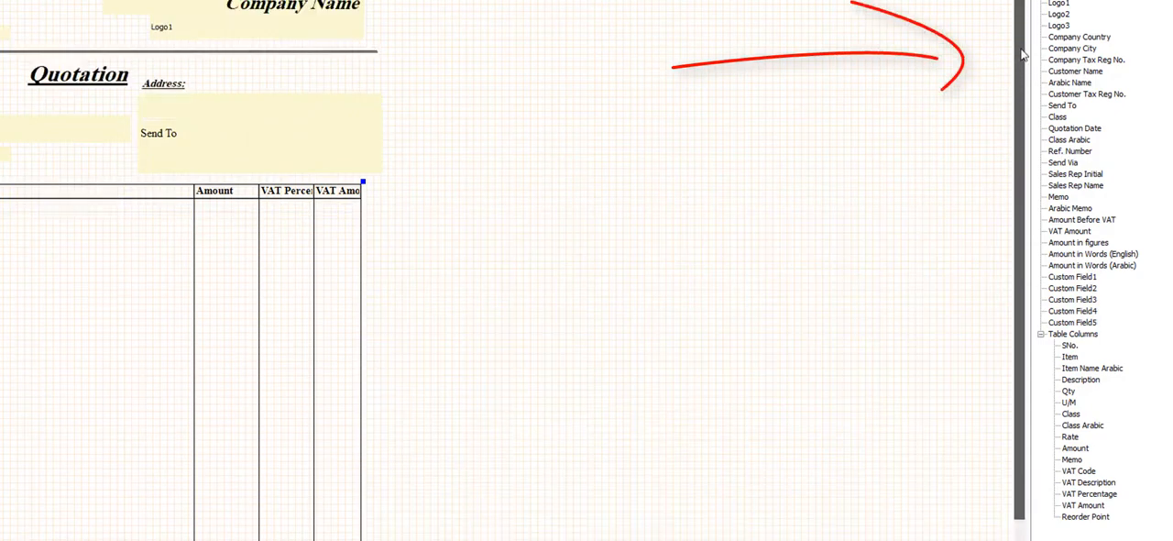
{"action": "left_click", "coordinate": [1118, 61]}
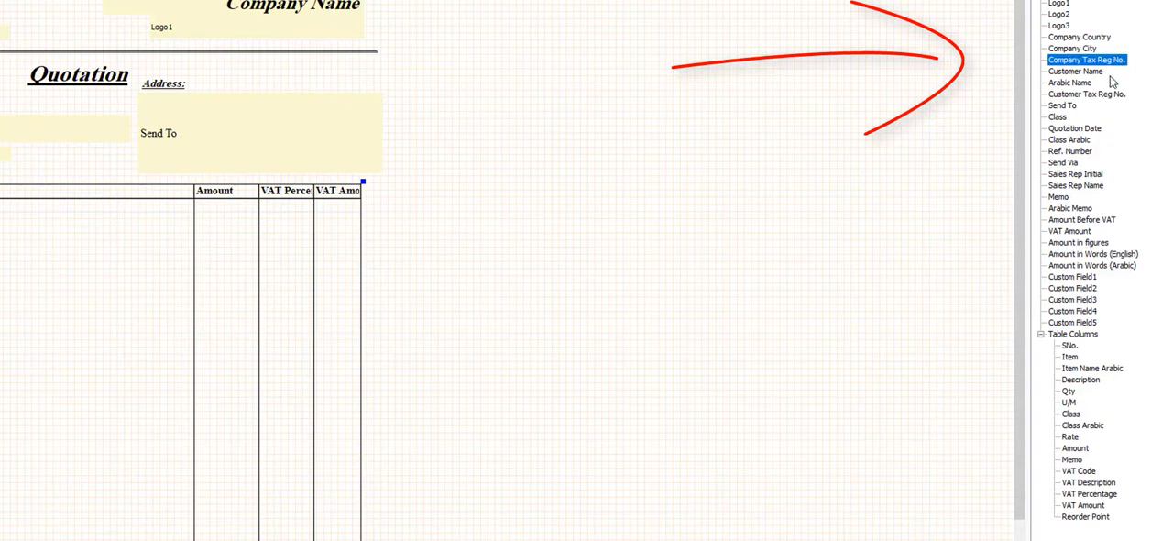
{"action": "left_click", "coordinate": [1104, 95]}
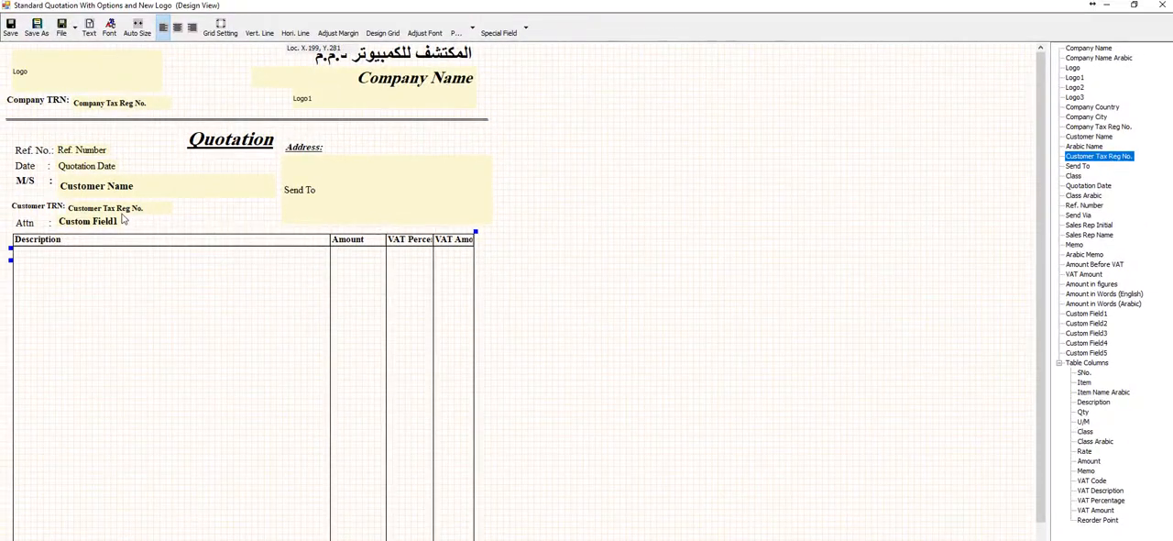
{"action": "left_click", "coordinate": [122, 210]}
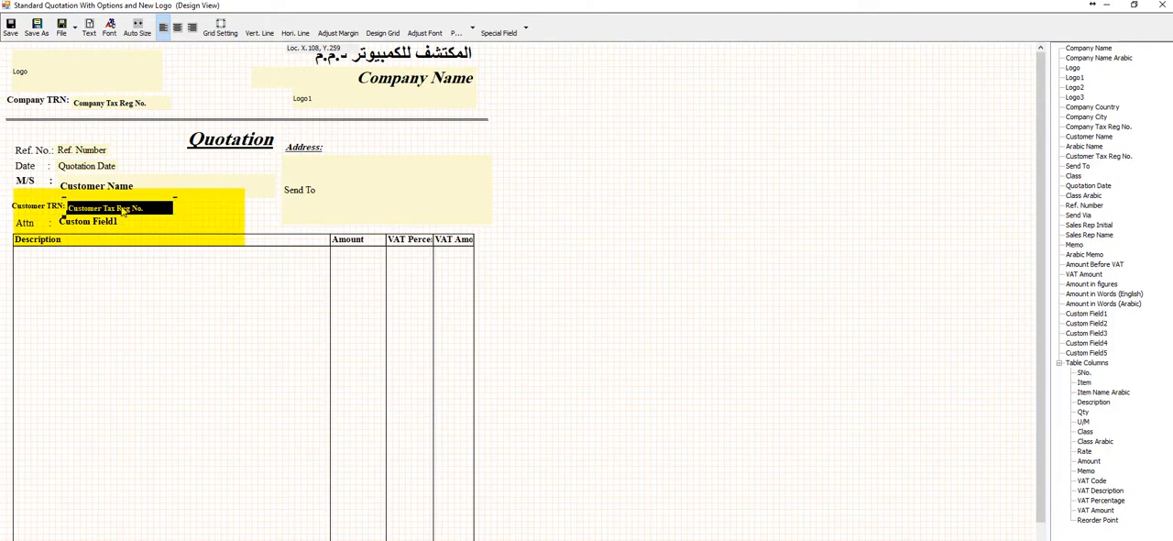
{"action": "left_click_drag", "start_coordinate": [122, 210], "coordinate": [133, 207]}
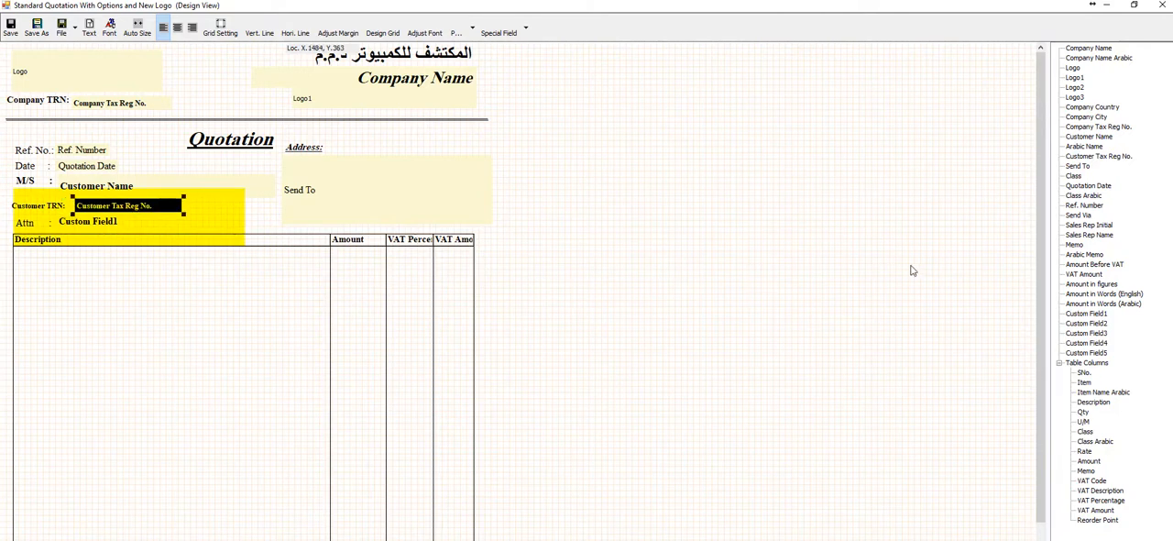
Insert an extra Customer Tax Reg No. field above the address block of the quotation template and remove it again
{"action": "double_click", "coordinate": [1089, 158]}
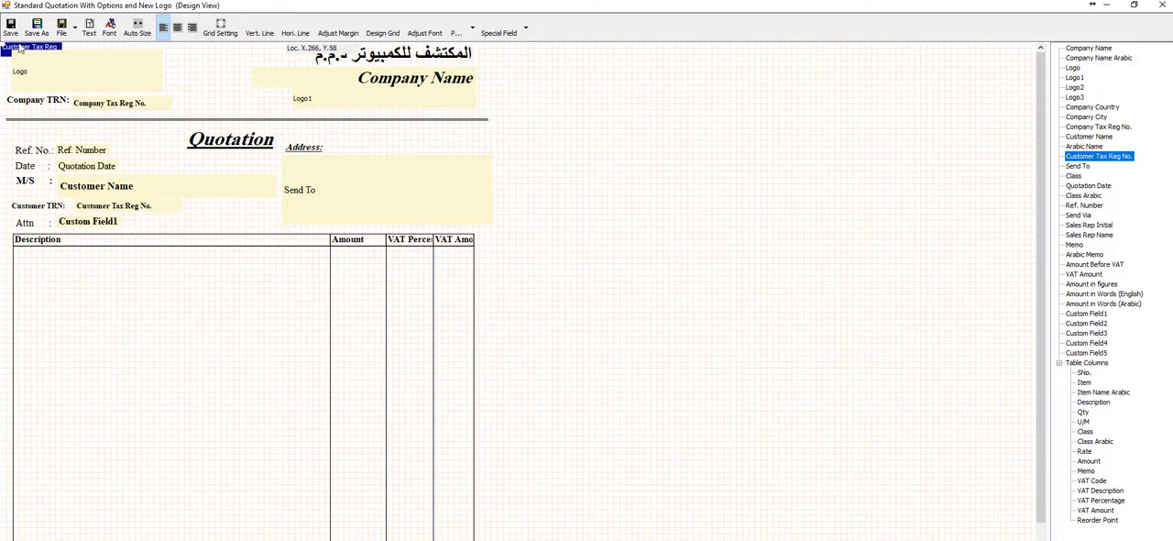
{"action": "left_click", "coordinate": [16, 50]}
{"action": "key", "text": "Delete"}
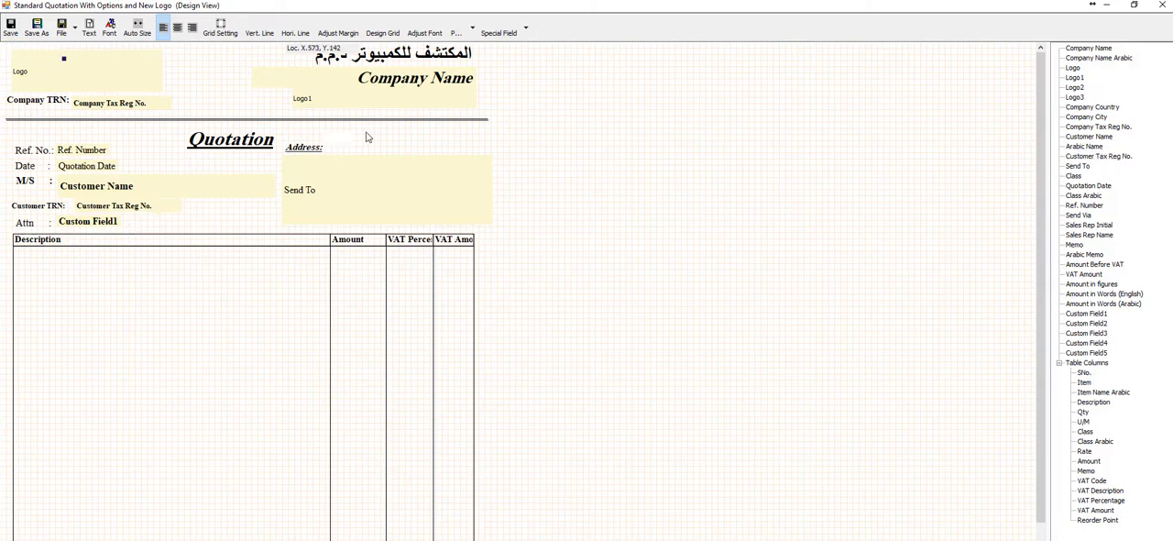
{"action": "left_click", "coordinate": [372, 139]}
{"action": "key", "text": "Delete"}
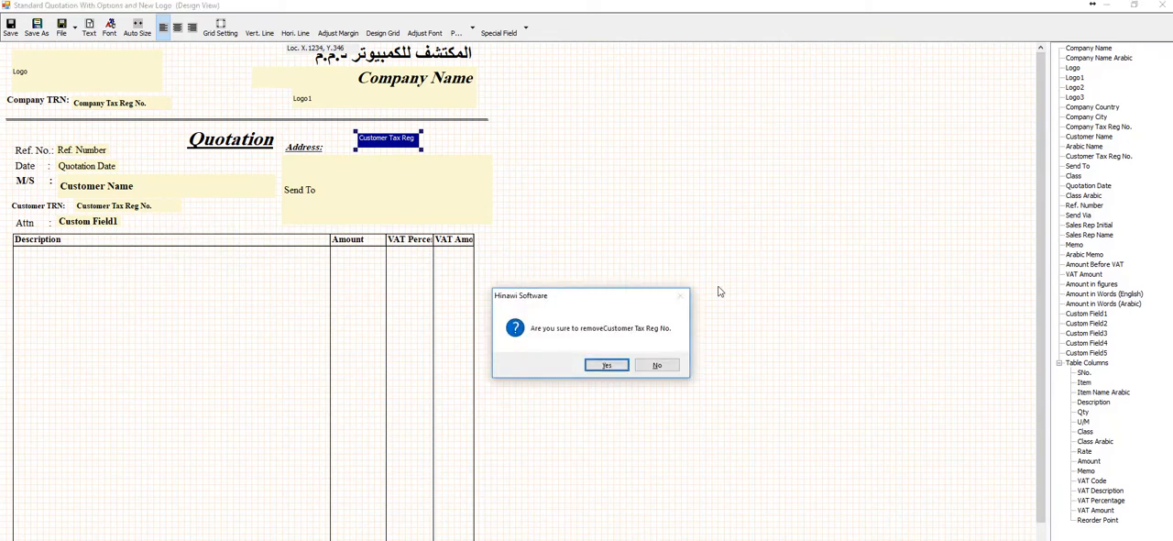
{"action": "left_click", "coordinate": [606, 365]}
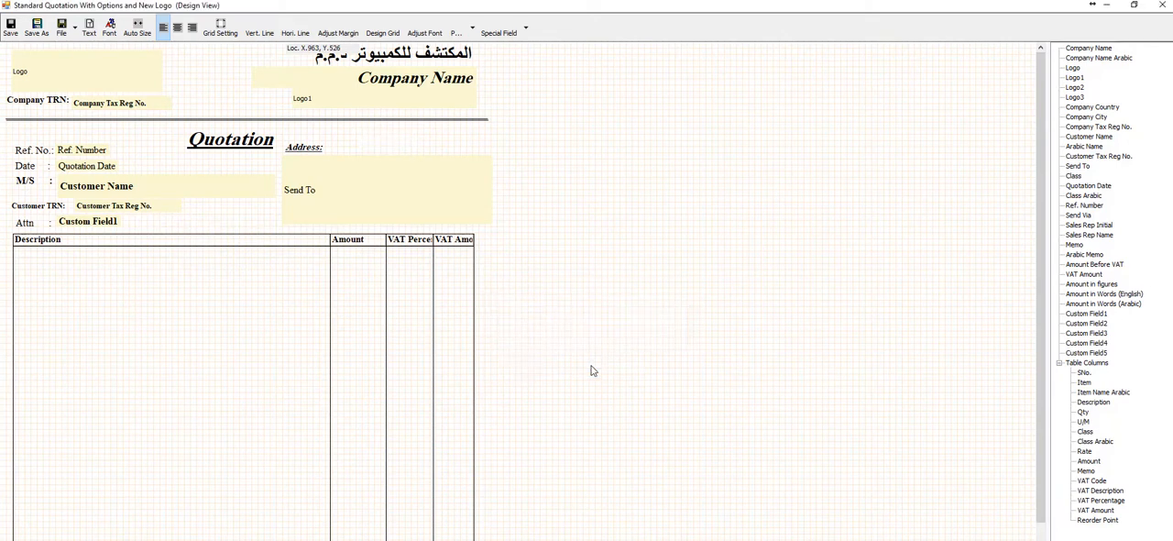
Switch the quotation template to its Last Page layout and review the table and closing text
{"action": "left_click", "coordinate": [473, 35]}
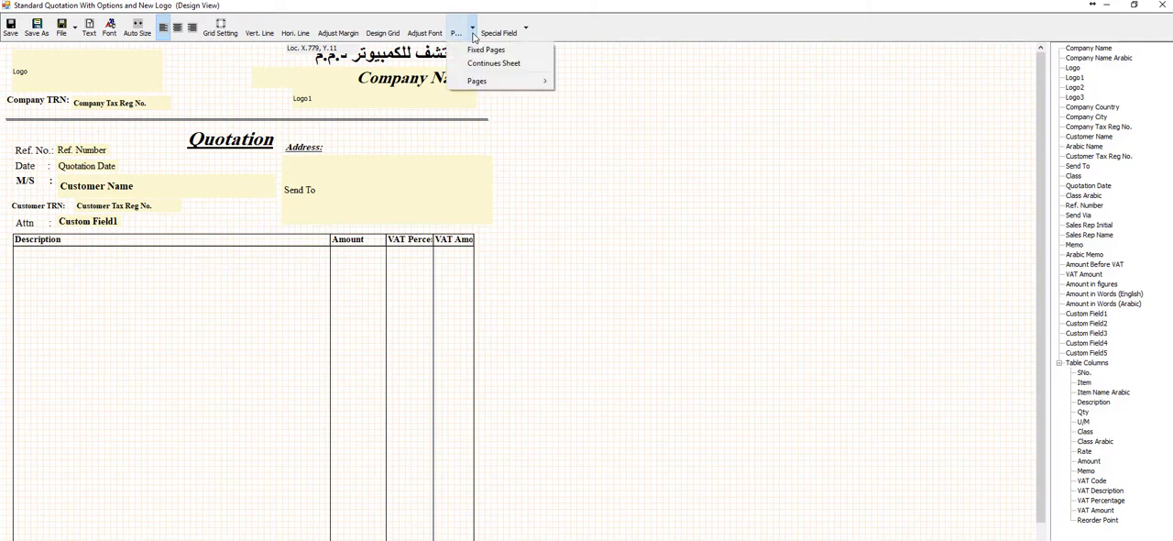
{"action": "mouse_move", "coordinate": [491, 81]}
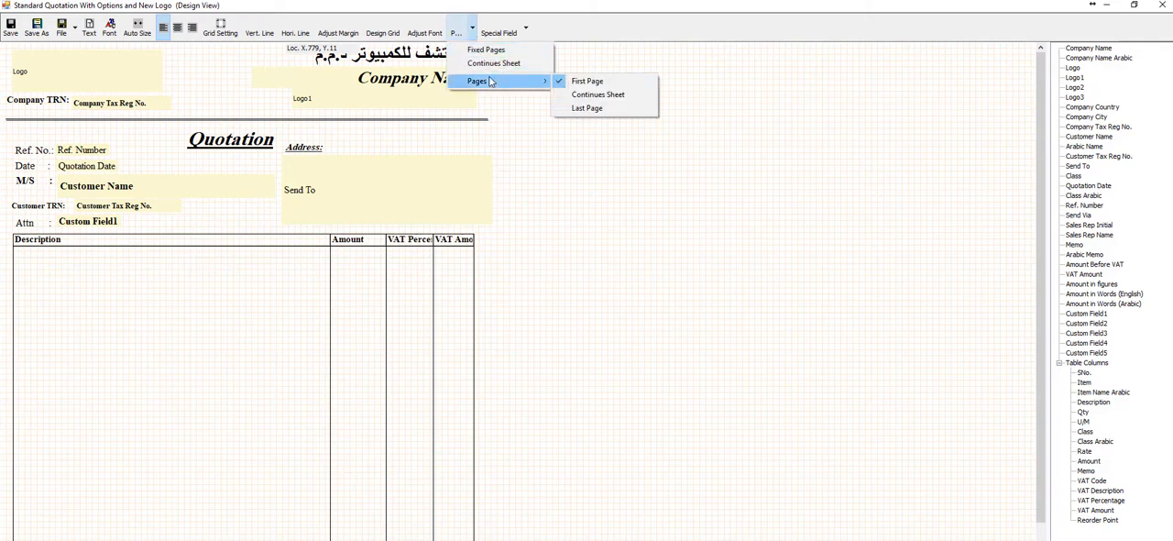
{"action": "left_click", "coordinate": [622, 108]}
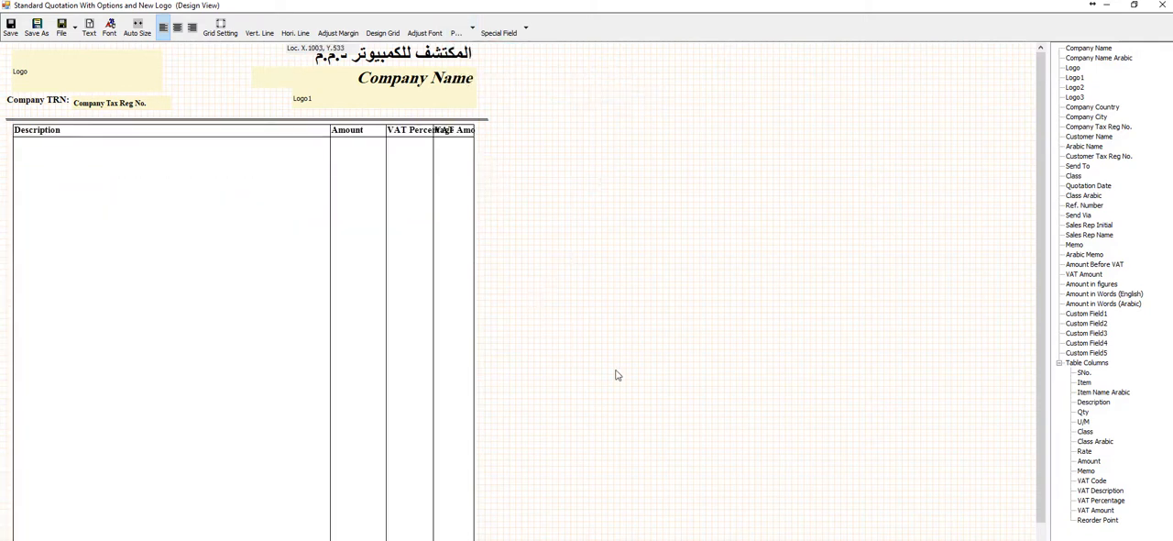
{"action": "scroll", "coordinate": [616, 375], "scroll_direction": "down", "scroll_amount": 5}
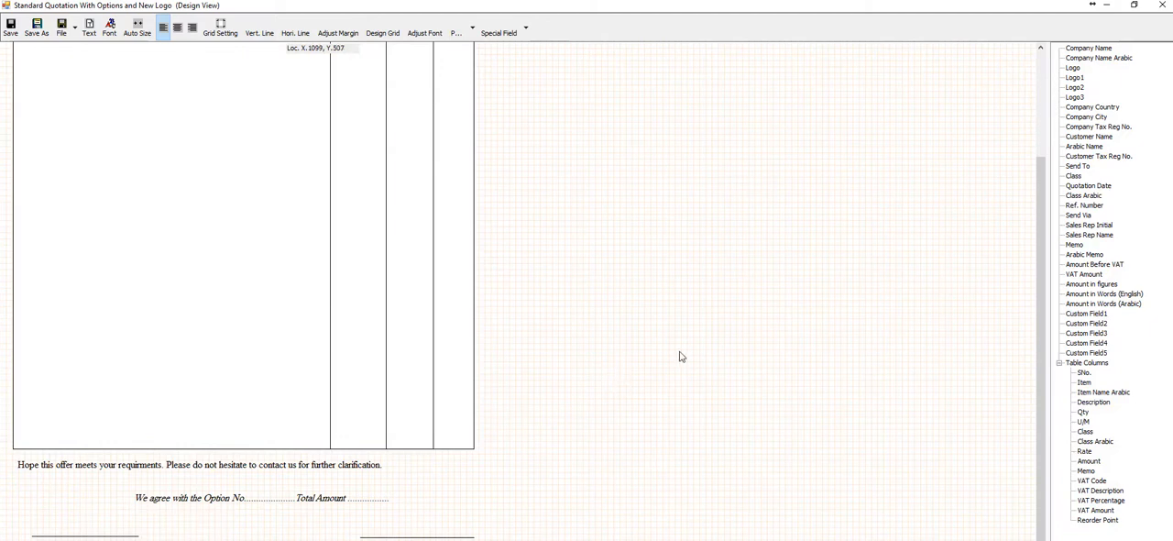
Close the quotation template without saving its changes and close the Quotation template list
{"action": "left_click", "coordinate": [1161, 4]}
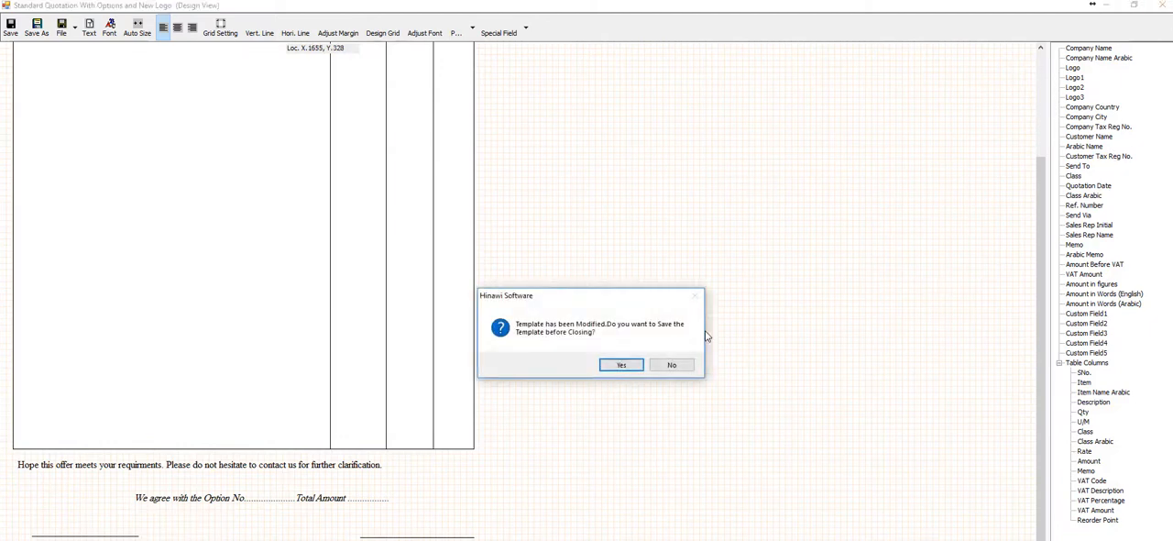
{"action": "left_click", "coordinate": [670, 365]}
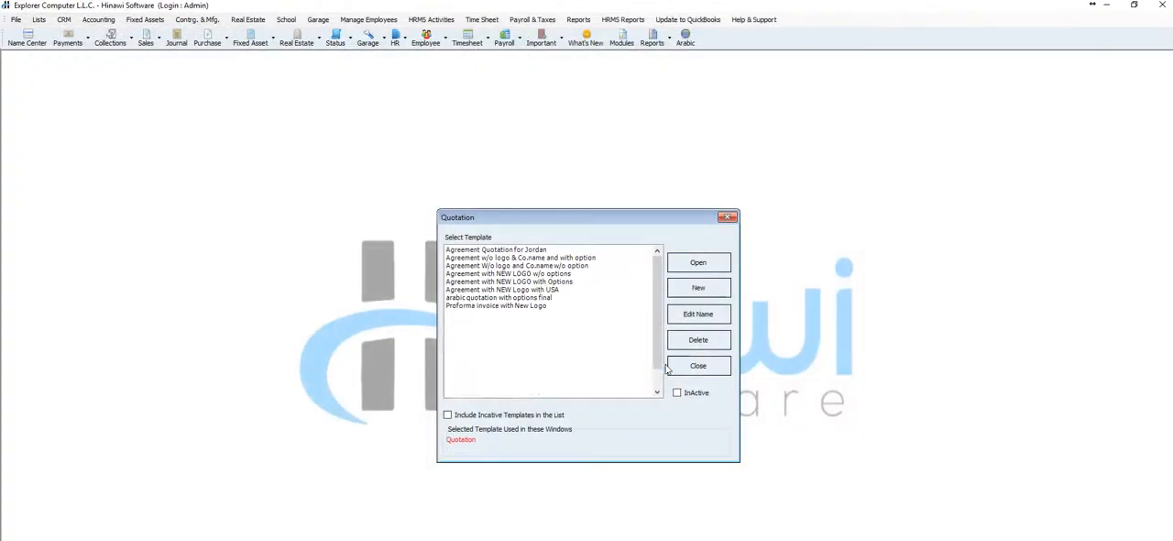
{"action": "left_click", "coordinate": [728, 218]}
Open the VAT template from the Credit Invoice accounting templates in design view
{"action": "left_click", "coordinate": [16, 20]}
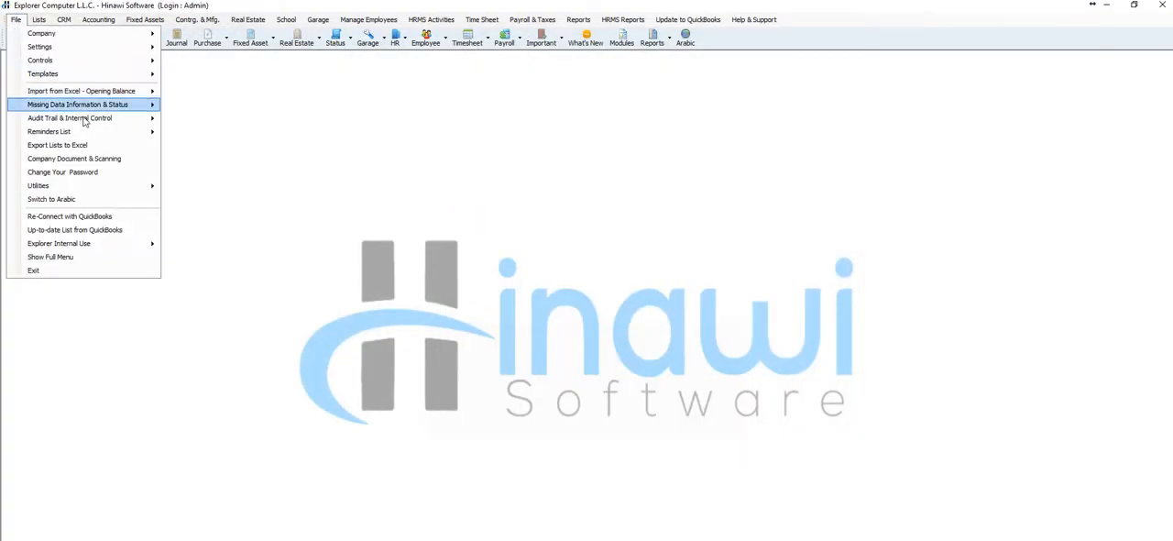
{"action": "mouse_move", "coordinate": [135, 75]}
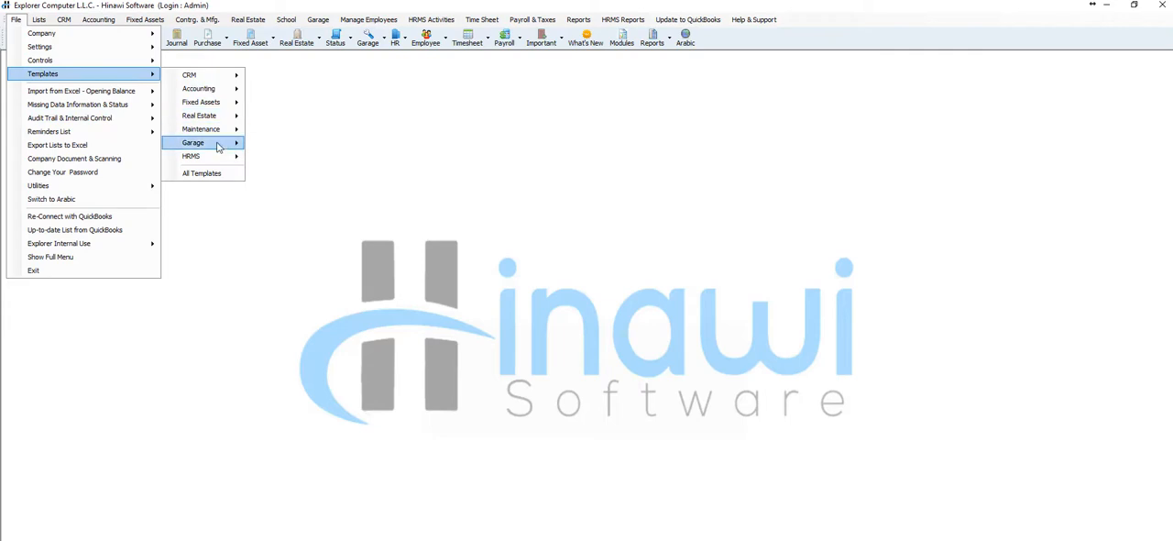
{"action": "mouse_move", "coordinate": [236, 91]}
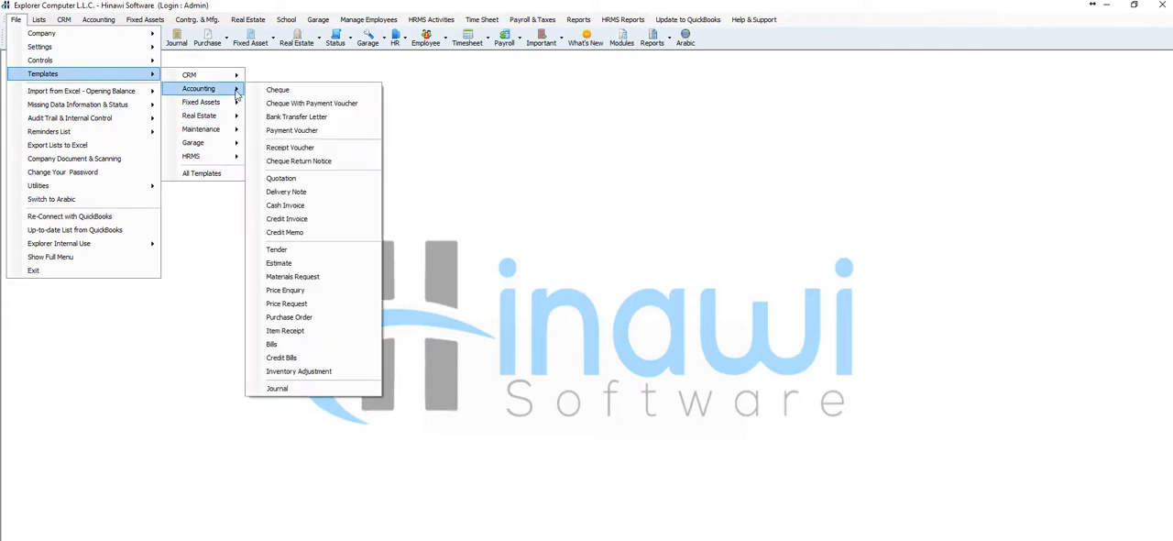
{"action": "left_click", "coordinate": [319, 225]}
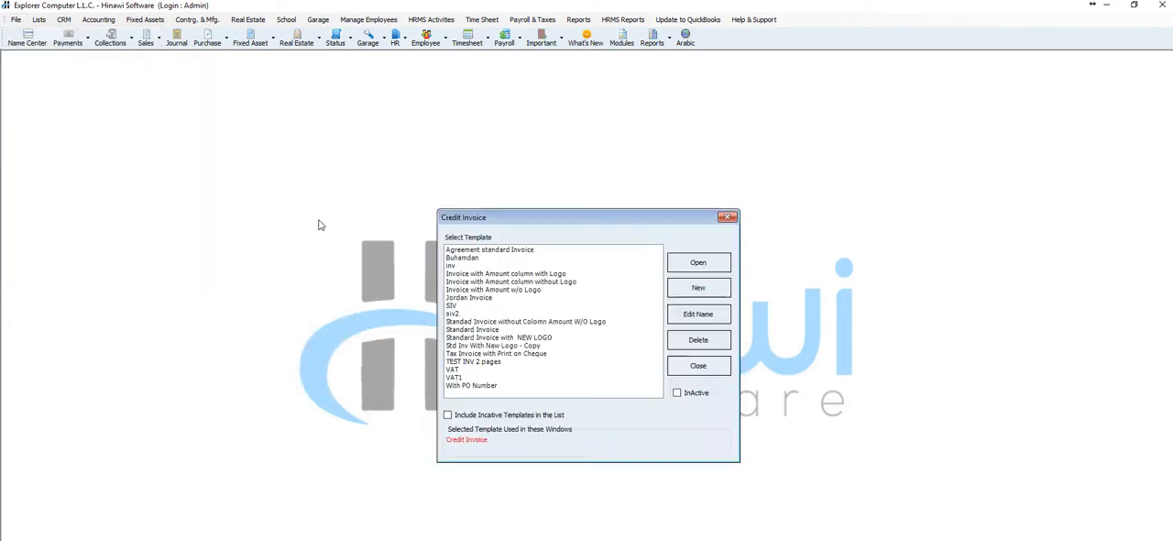
{"action": "left_click", "coordinate": [518, 298]}
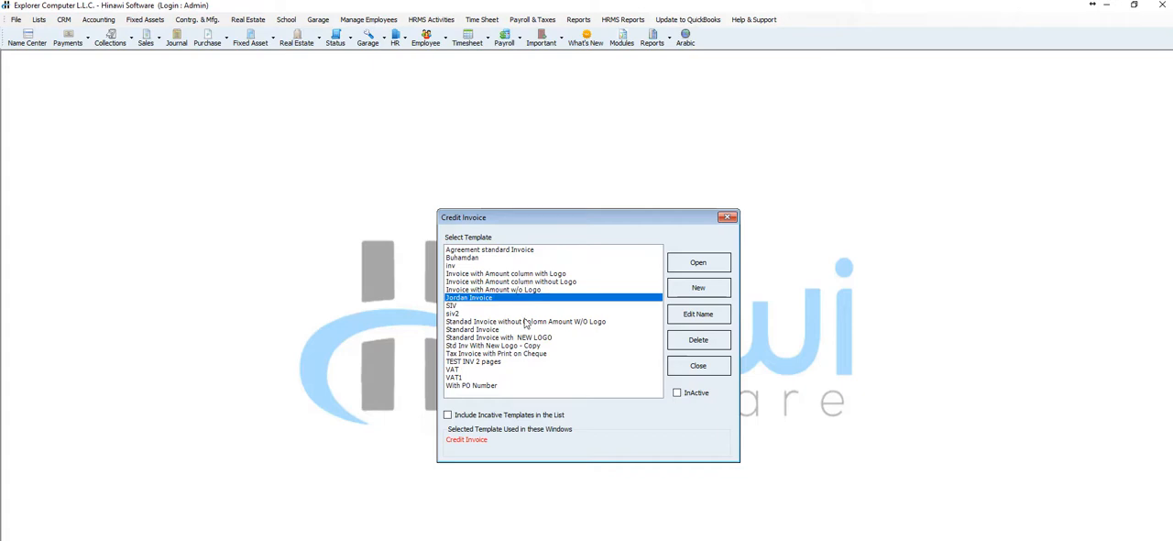
{"action": "double_click", "coordinate": [474, 371]}
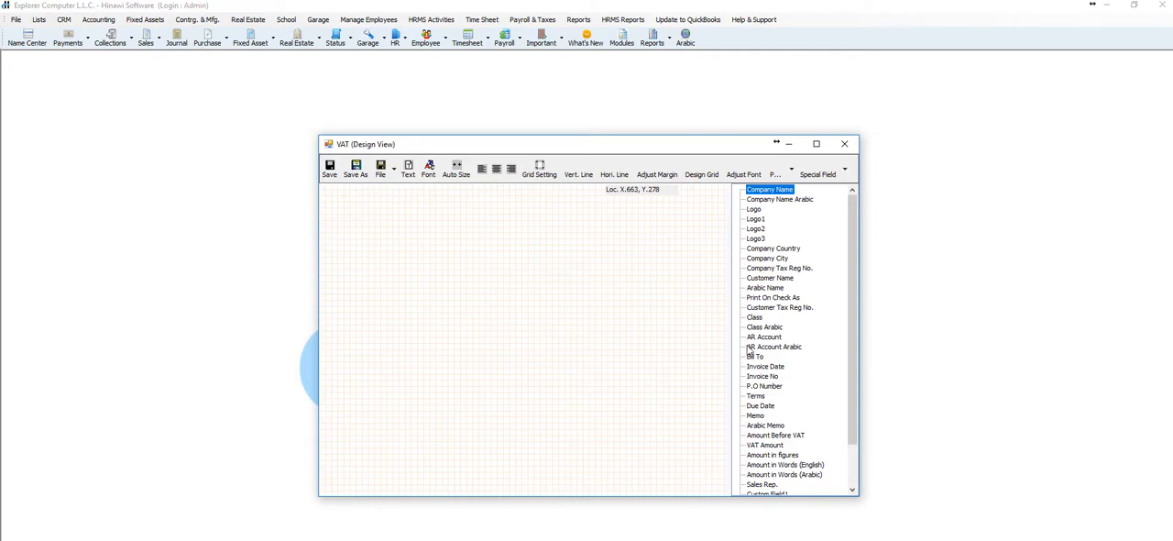
Place the Company Tax Reg No. and Customer Tax Reg No. fields on the blank VAT template, and close it without saving
{"action": "double_click", "coordinate": [779, 268]}
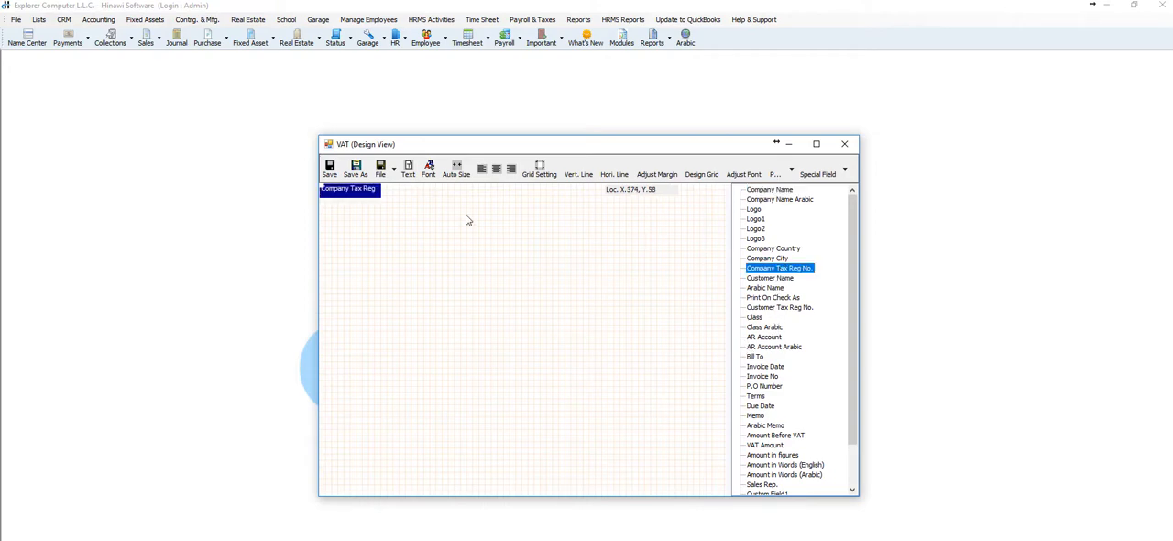
{"action": "left_click_drag", "start_coordinate": [375, 196], "coordinate": [557, 232]}
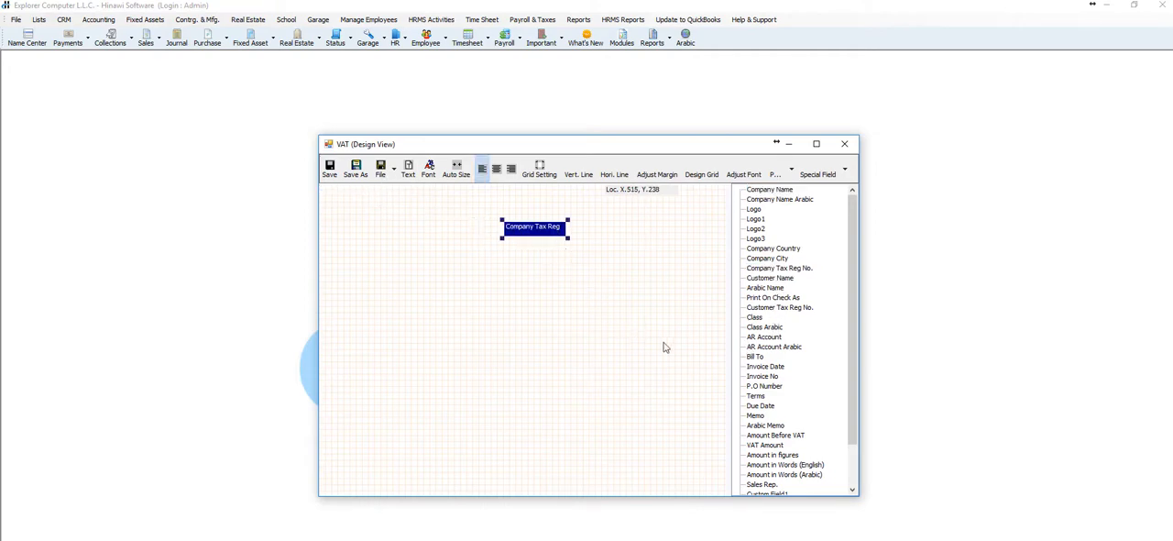
{"action": "double_click", "coordinate": [779, 307]}
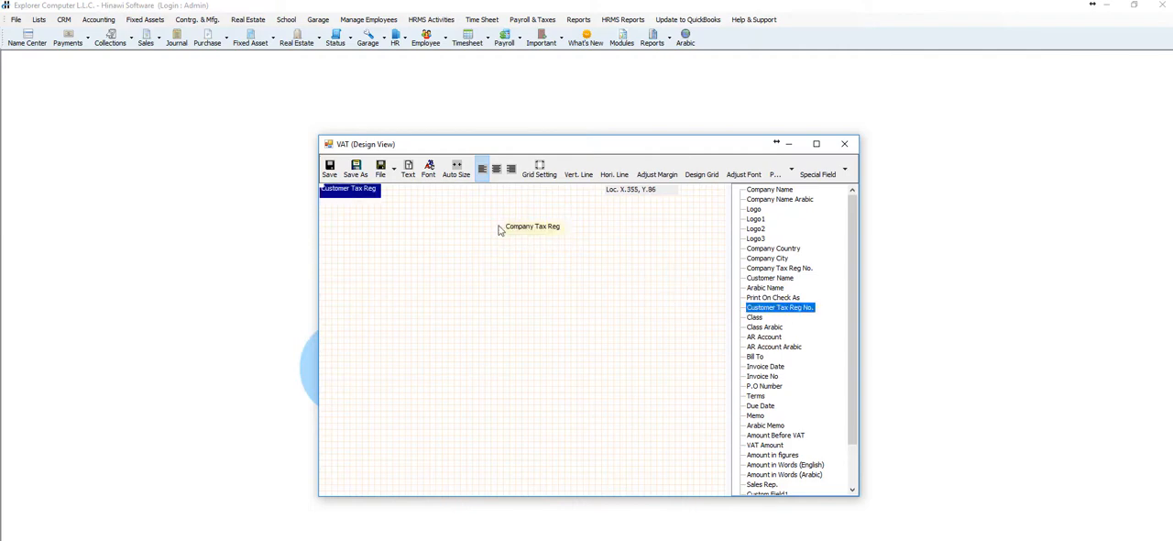
{"action": "left_click_drag", "start_coordinate": [377, 193], "coordinate": [442, 279]}
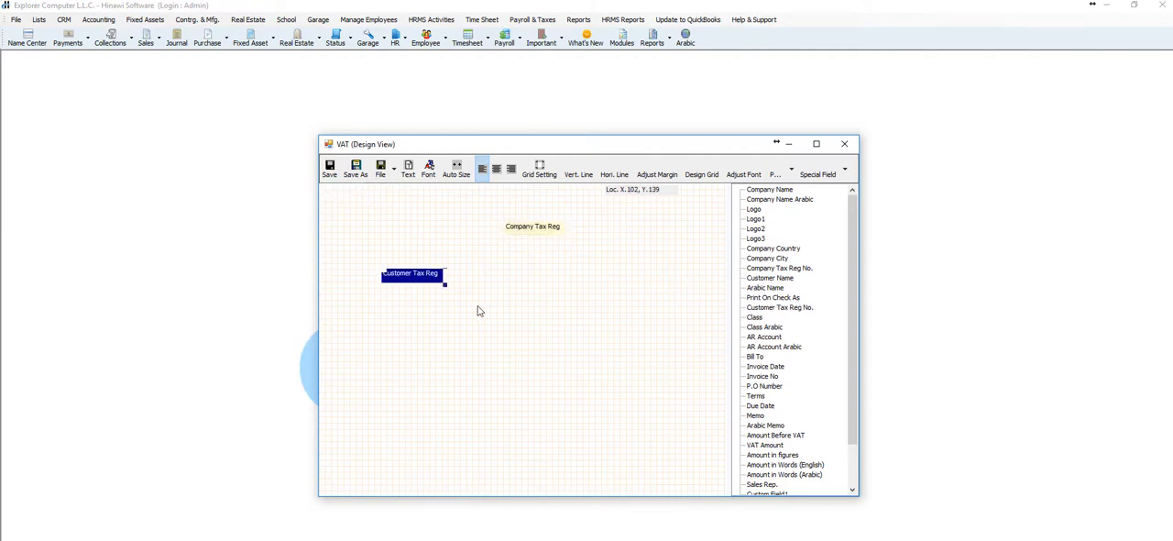
{"action": "left_click", "coordinate": [844, 143]}
{"action": "left_click", "coordinate": [670, 365]}
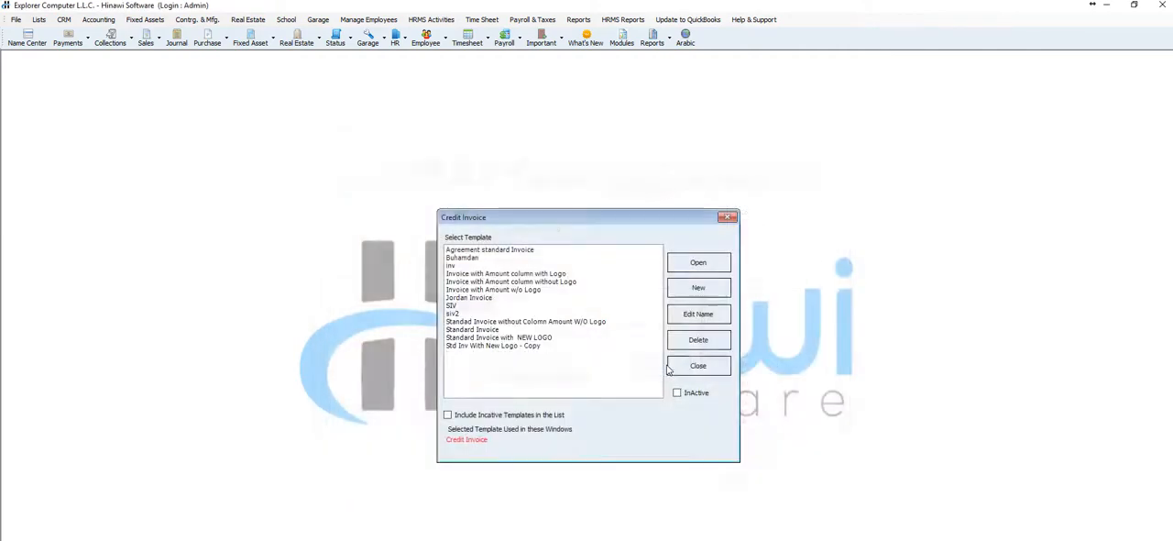
Open the Tax Invoice with Print on Cheque template in a maximized design view and review its header fields
{"action": "double_click", "coordinate": [581, 265]}
{"action": "left_click", "coordinate": [815, 144]}
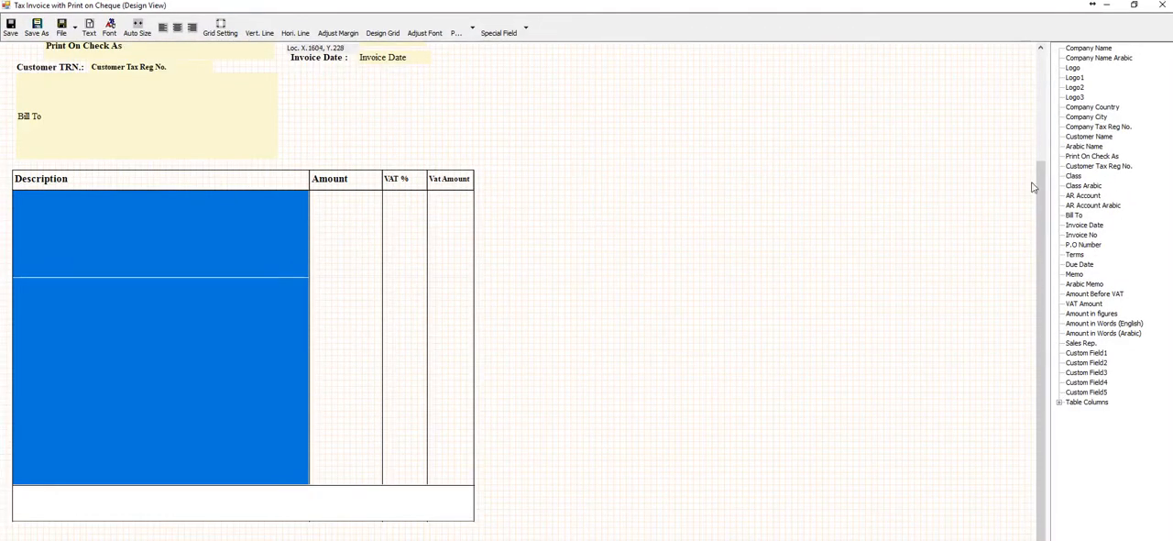
{"action": "left_click_drag", "start_coordinate": [1043, 195], "coordinate": [1042, 87]}
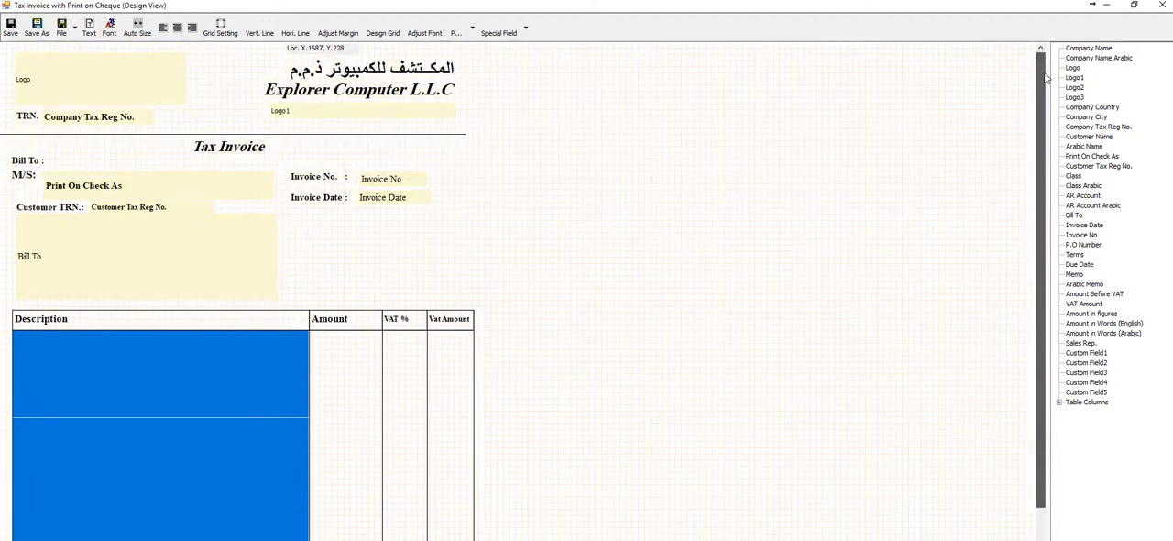
Check the Tax Invoice heading's text without altering it, and expand the list of available table columns
{"action": "double_click", "coordinate": [222, 148]}
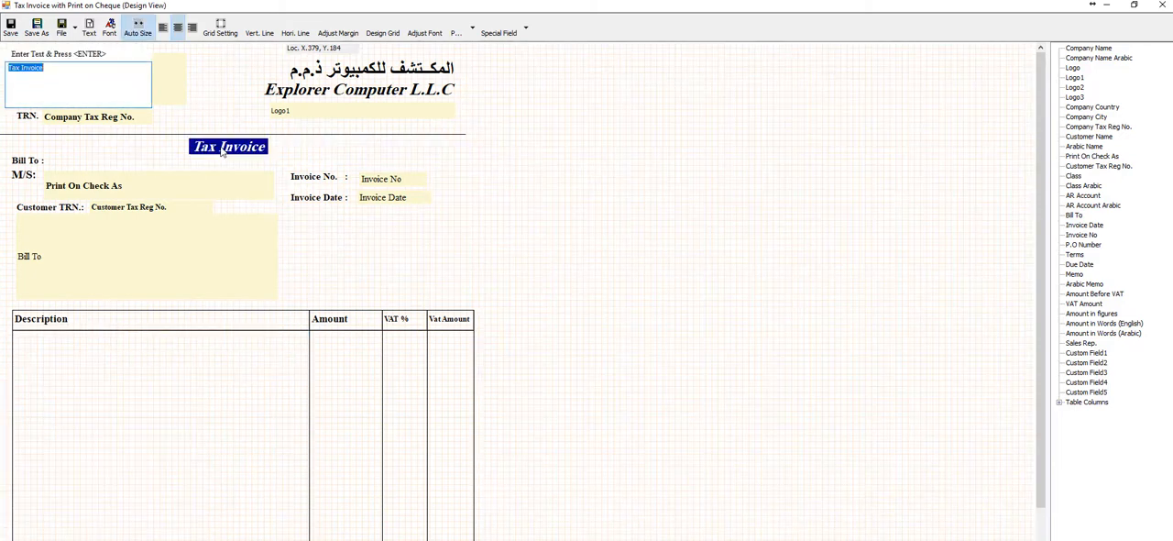
{"action": "left_click", "coordinate": [22, 69]}
{"action": "key", "text": "Return"}
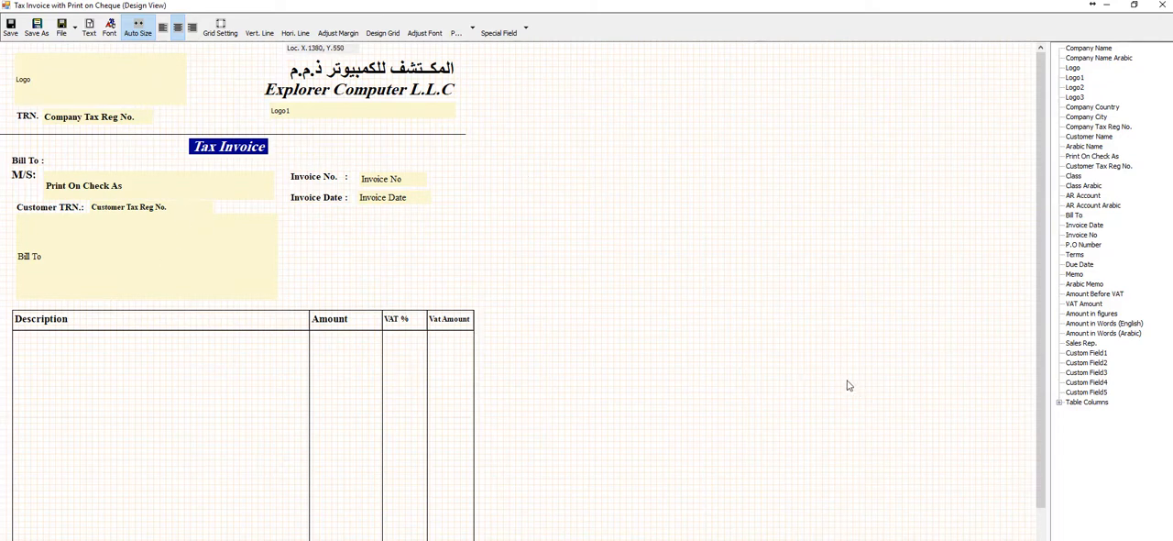
{"action": "left_click", "coordinate": [1060, 404]}
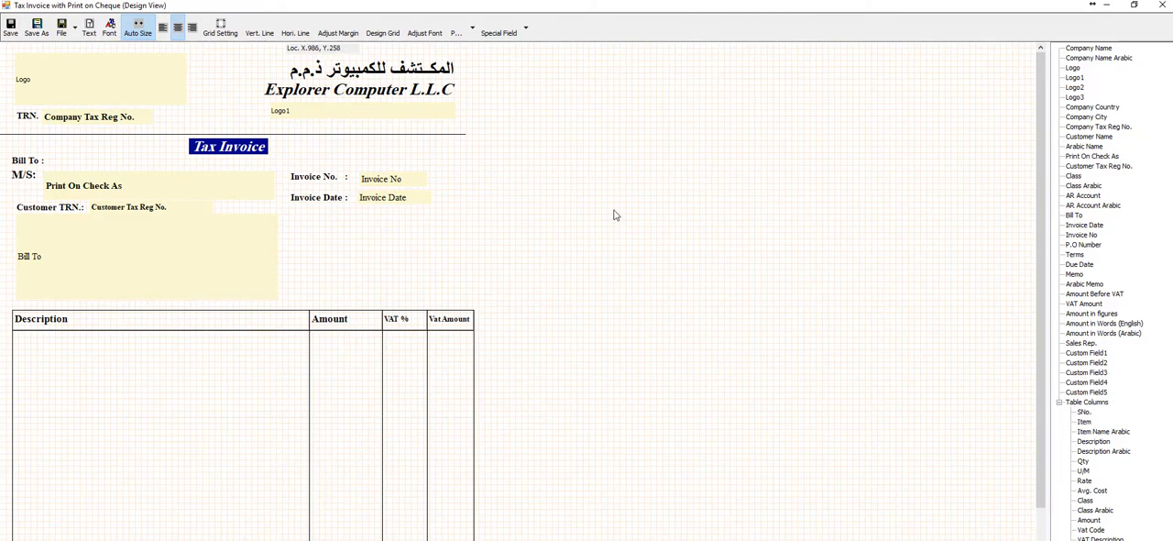
Close the tax invoice template without saving and close the Credit Invoice template list
{"action": "left_click", "coordinate": [1162, 5]}
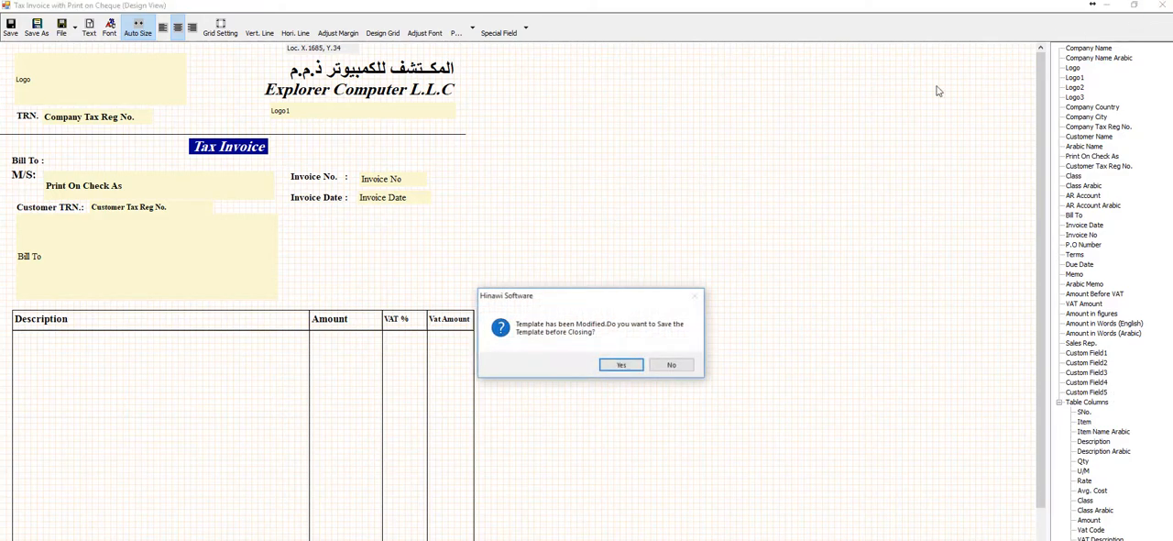
{"action": "left_click", "coordinate": [687, 366]}
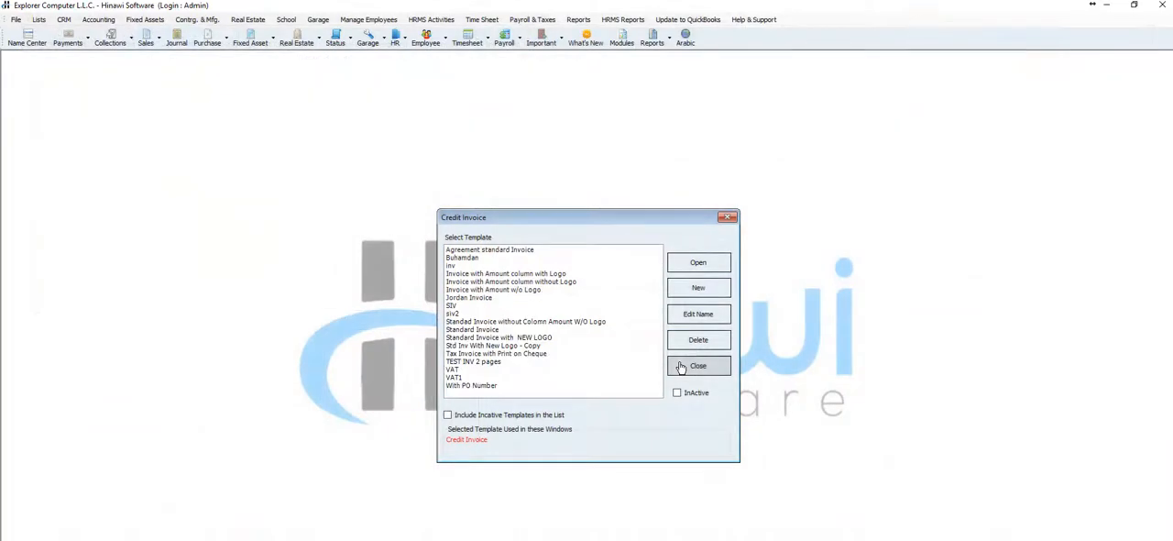
{"action": "left_click", "coordinate": [731, 220]}
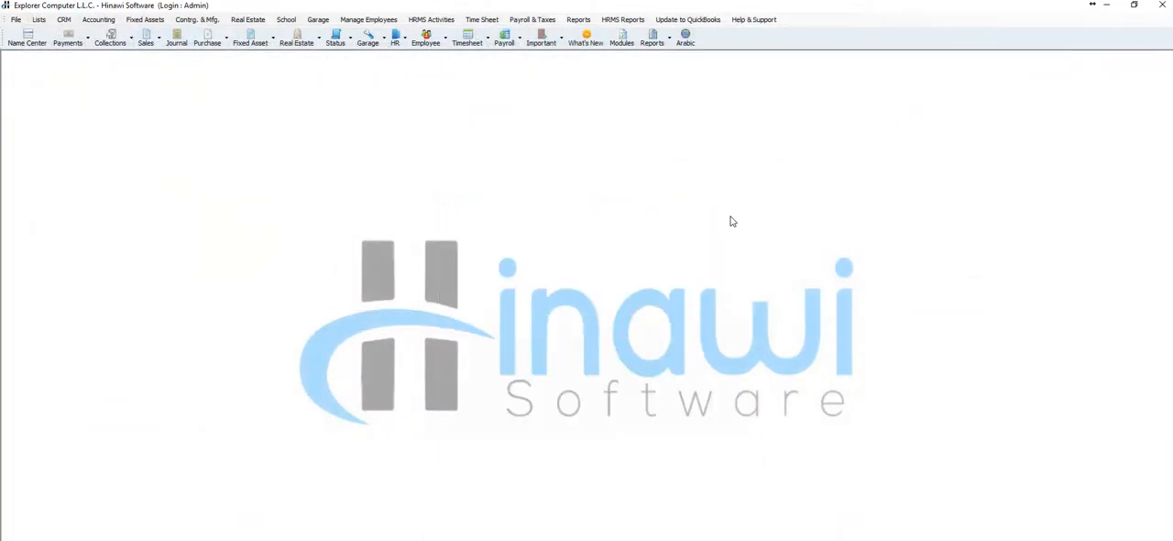
{"action": "left_click", "coordinate": [586, 22]}
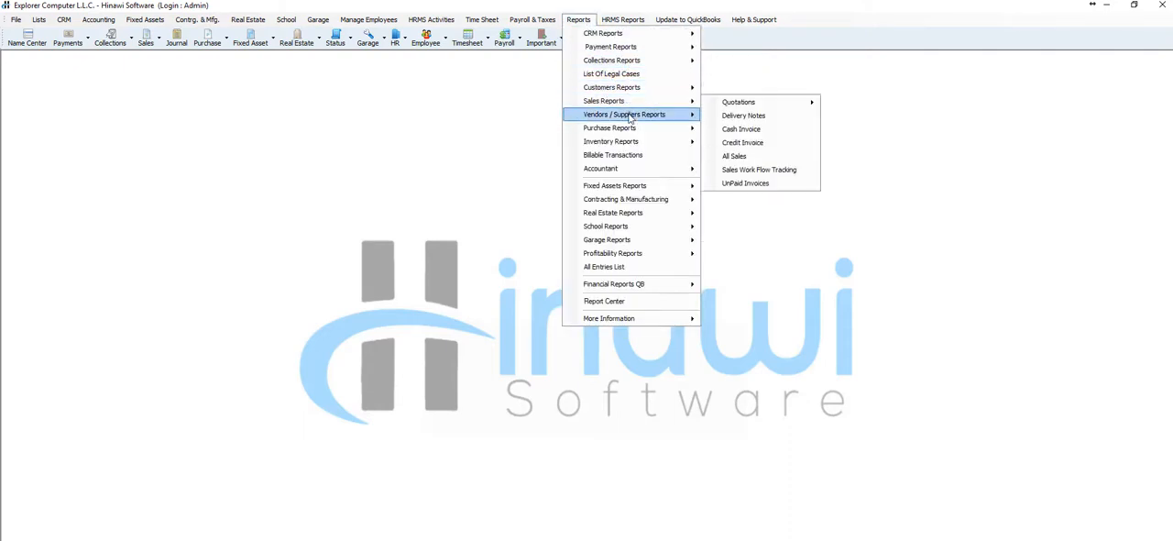
{"action": "mouse_move", "coordinate": [632, 134]}
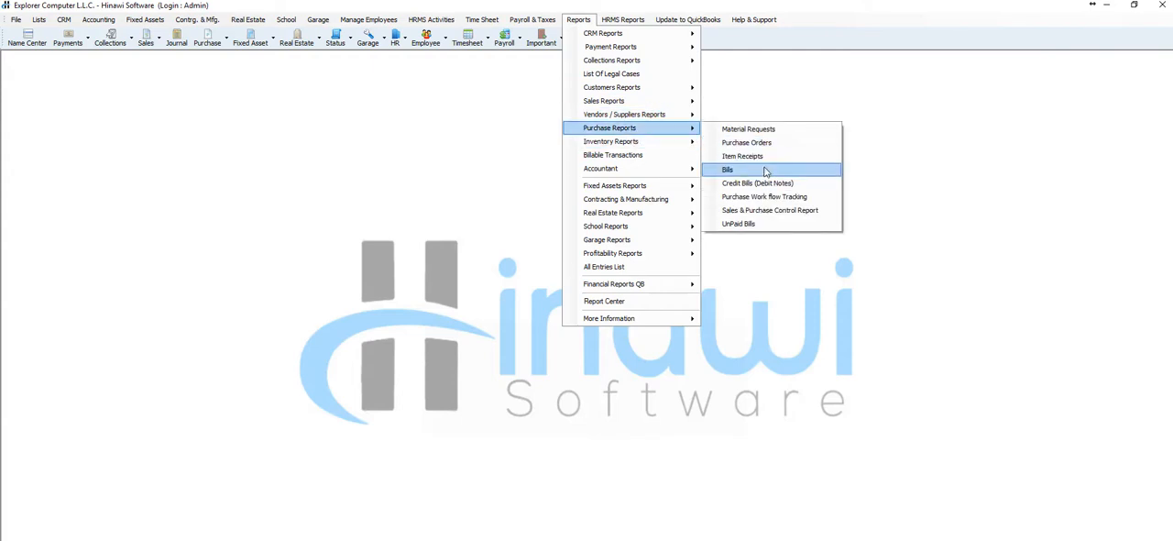
{"action": "mouse_move", "coordinate": [670, 104]}
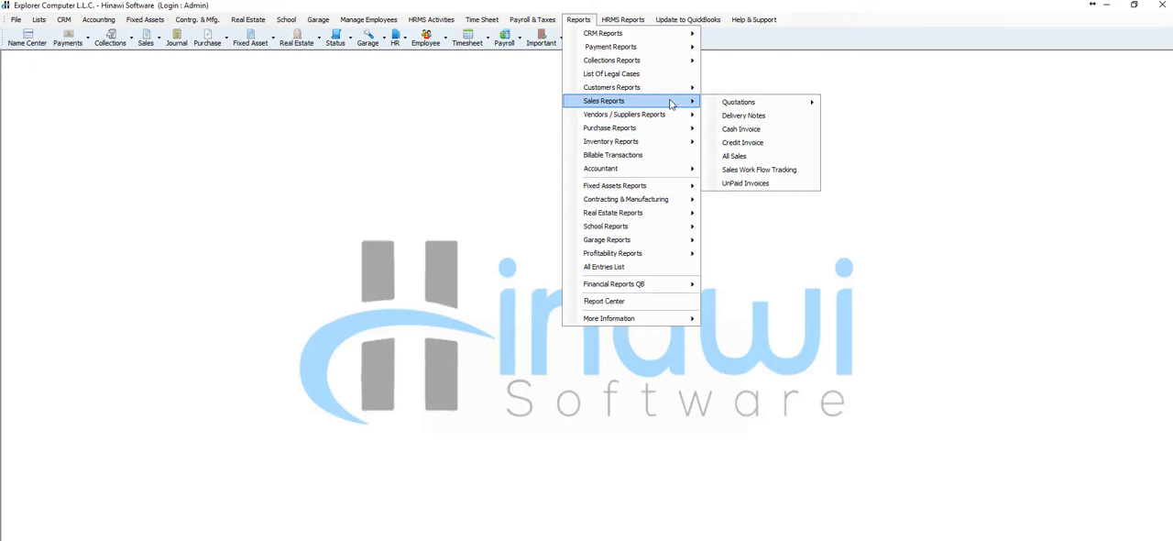
Open the Explorer template from the Bills accounting templates and maximize its design view
{"action": "left_click", "coordinate": [16, 19]}
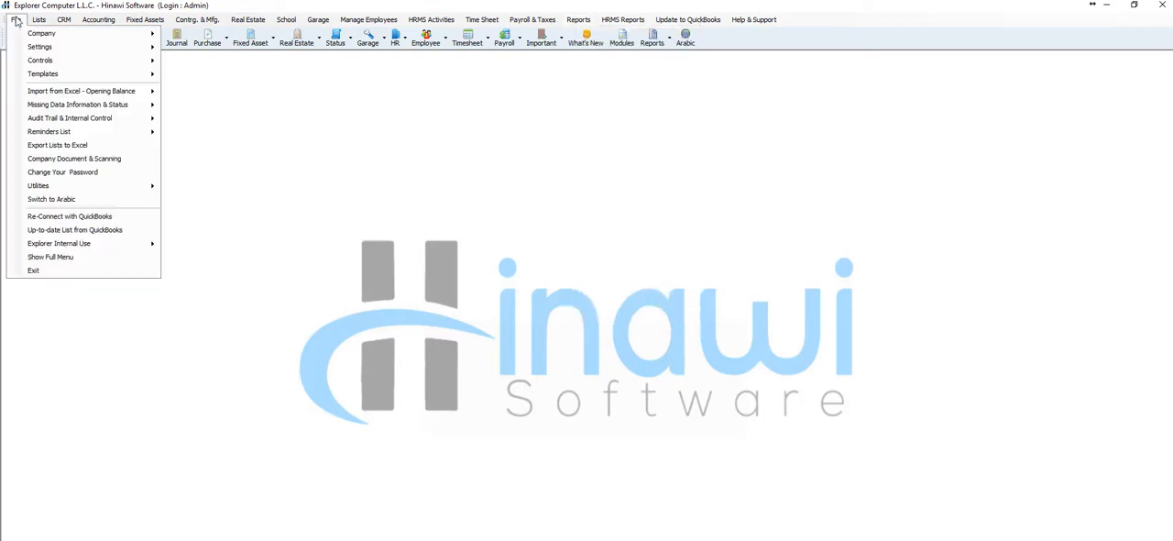
{"action": "mouse_move", "coordinate": [97, 77]}
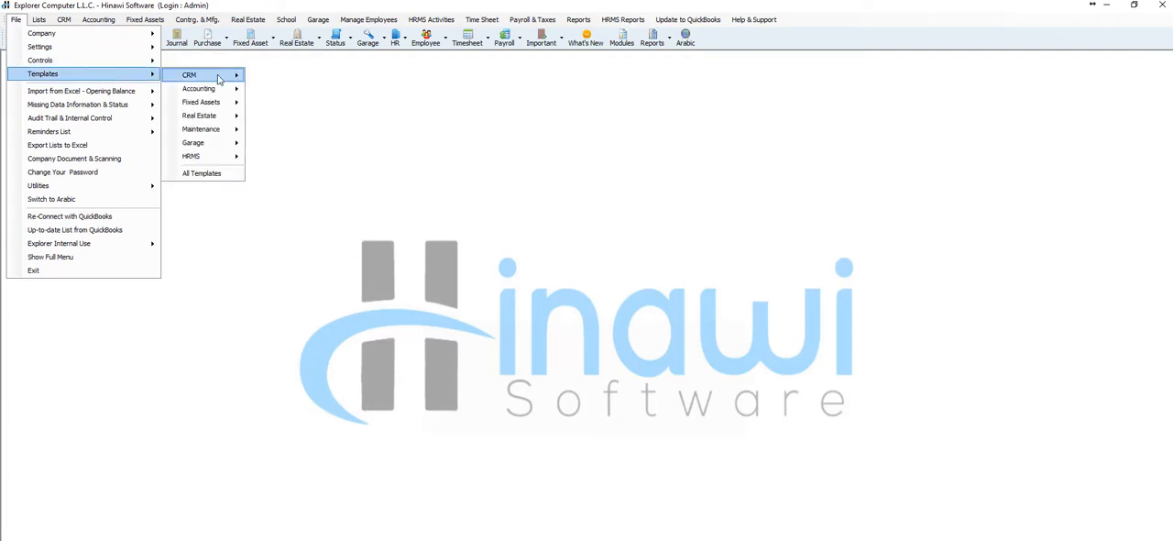
{"action": "mouse_move", "coordinate": [218, 90]}
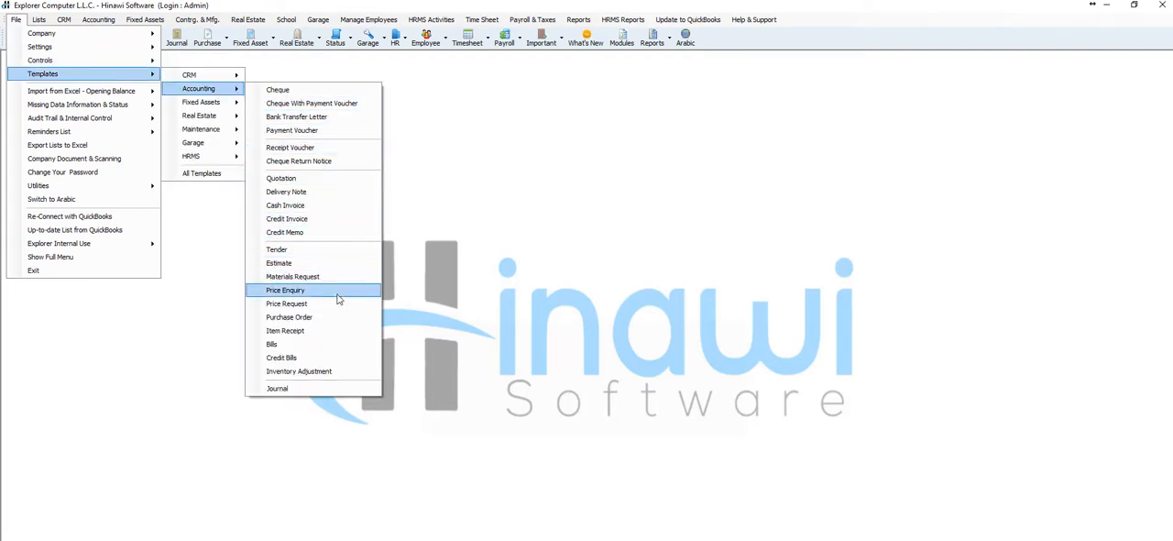
{"action": "left_click", "coordinate": [339, 346]}
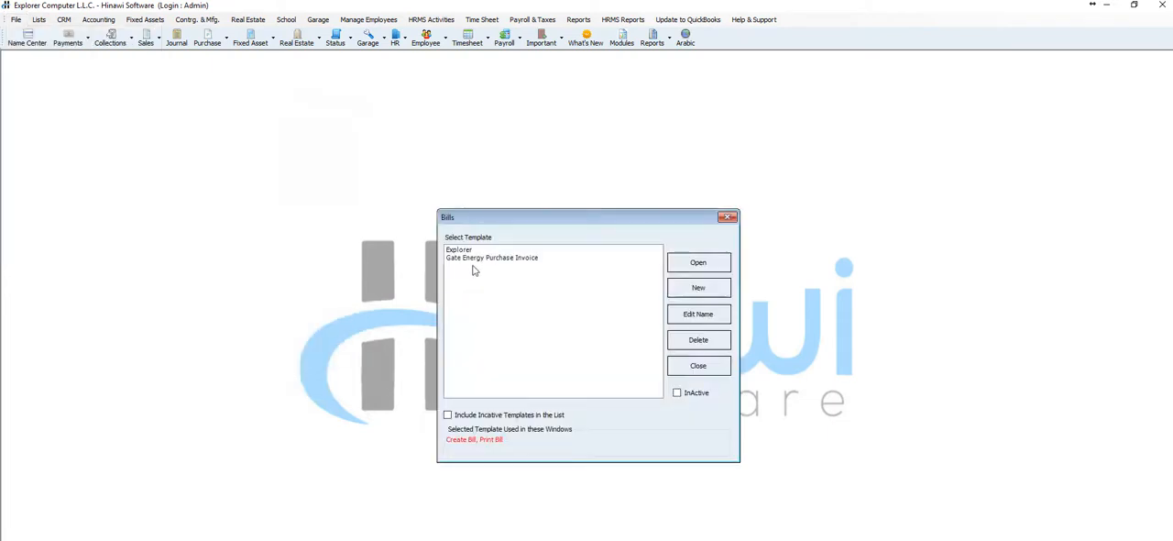
{"action": "double_click", "coordinate": [477, 251]}
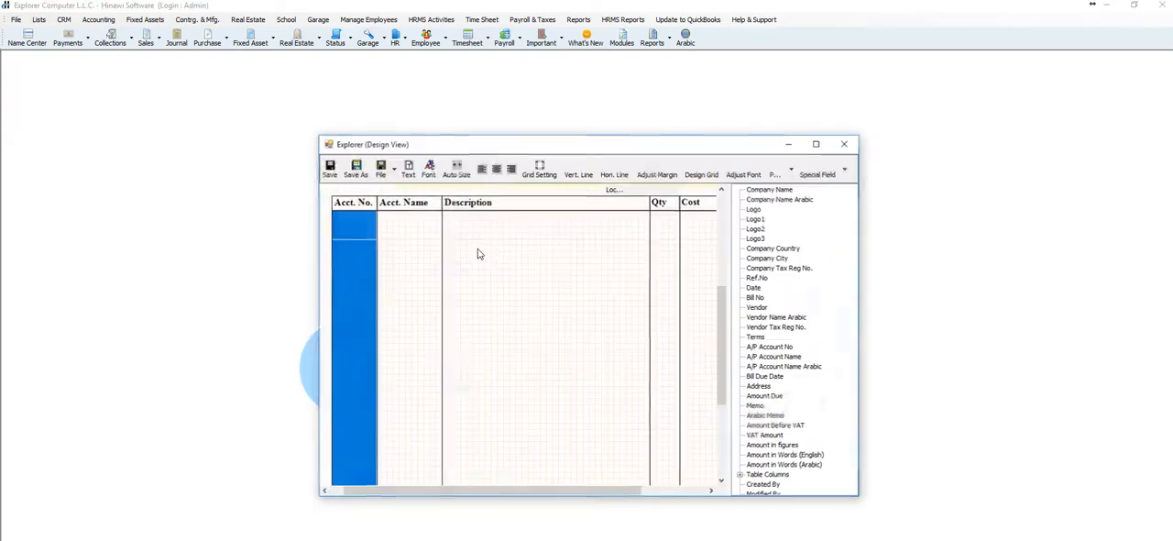
{"action": "double_click", "coordinate": [568, 143]}
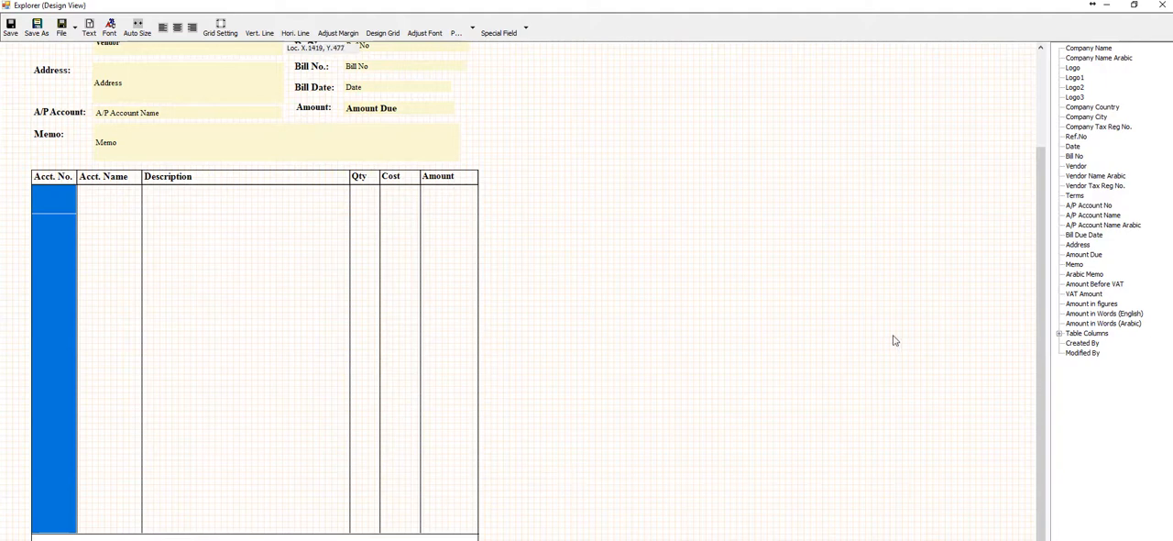
Add a VAT Code column to the table of the Explorer bill template
{"action": "left_click_drag", "start_coordinate": [717, 457], "coordinate": [983, 448]}
{"action": "left_click_drag", "start_coordinate": [896, 392], "coordinate": [985, 481]}
{"action": "left_click", "coordinate": [1061, 335]}
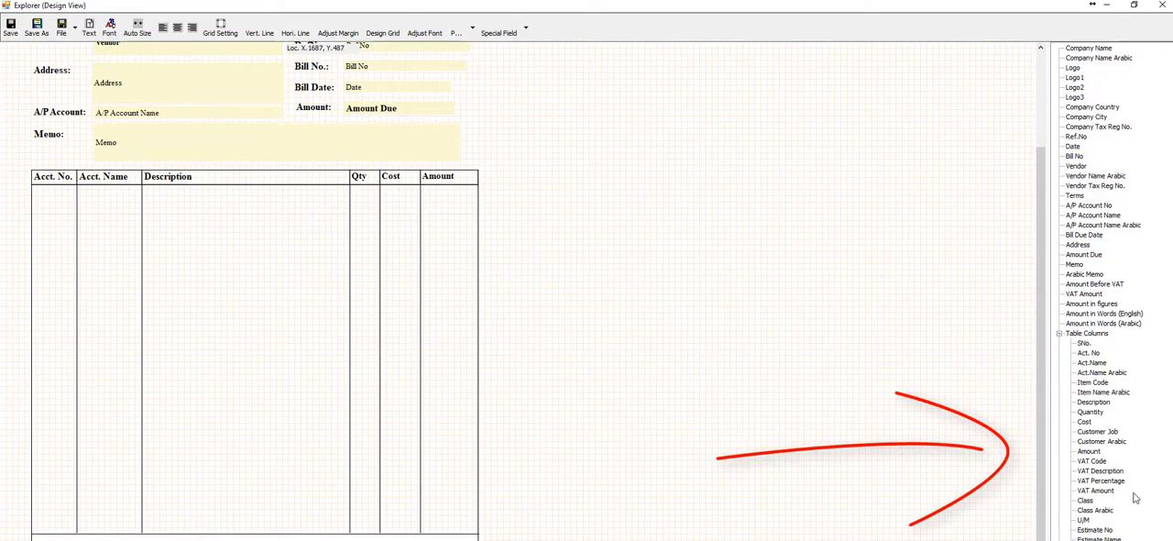
{"action": "double_click", "coordinate": [1092, 461]}
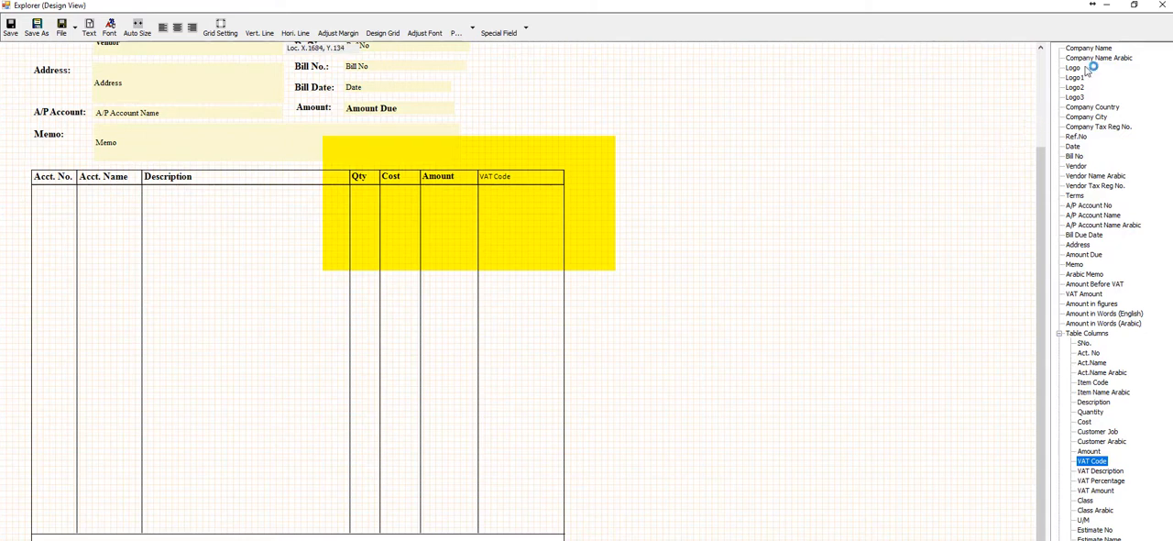
Close the Explorer bill template without saving its changes and close the Bills template list
{"action": "left_click", "coordinate": [1162, 10]}
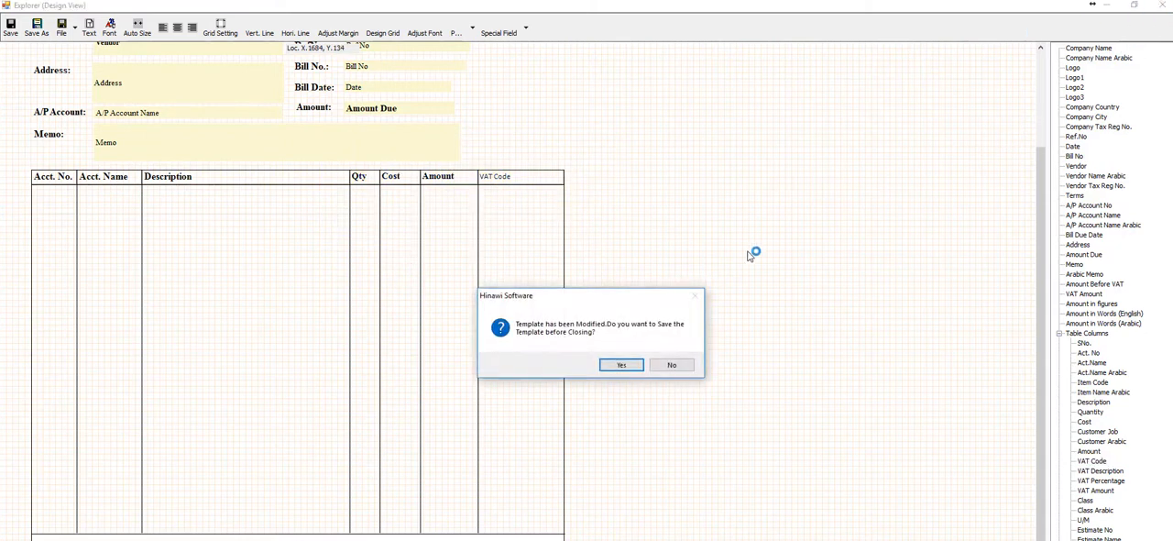
{"action": "left_click", "coordinate": [677, 365]}
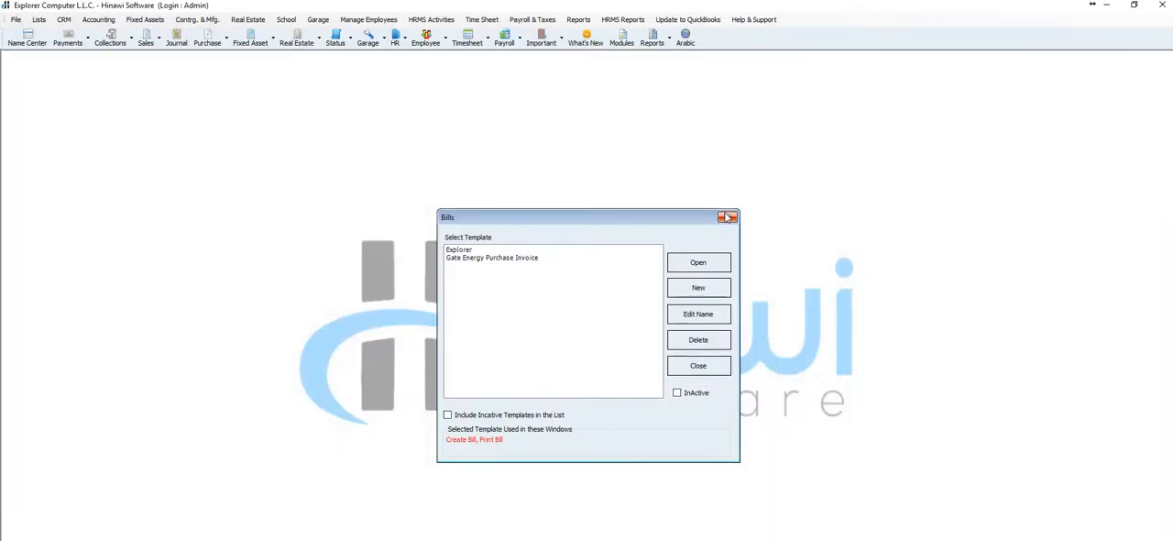
{"action": "left_click", "coordinate": [715, 218]}
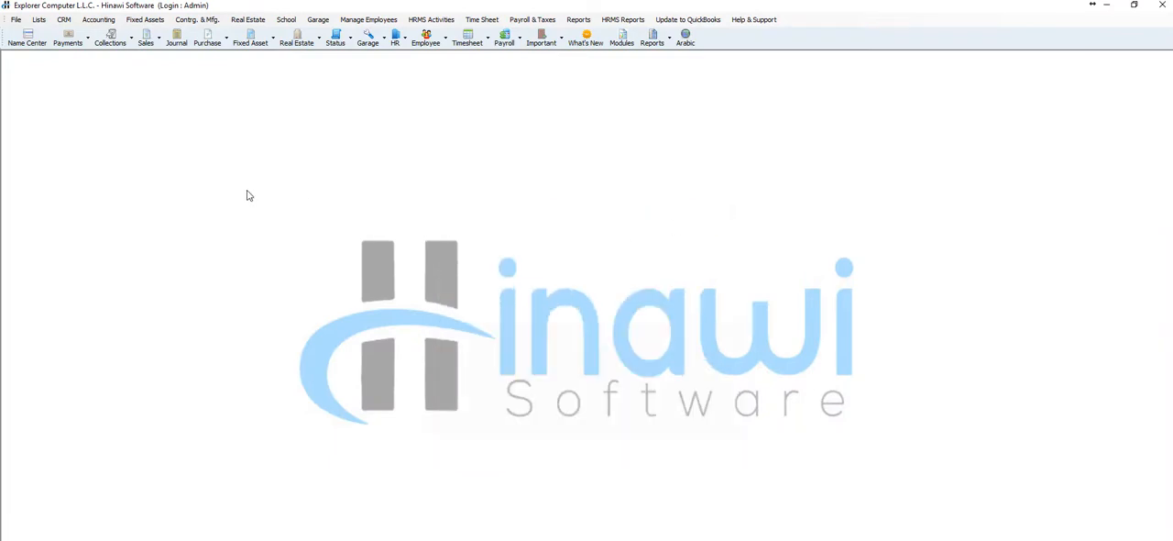